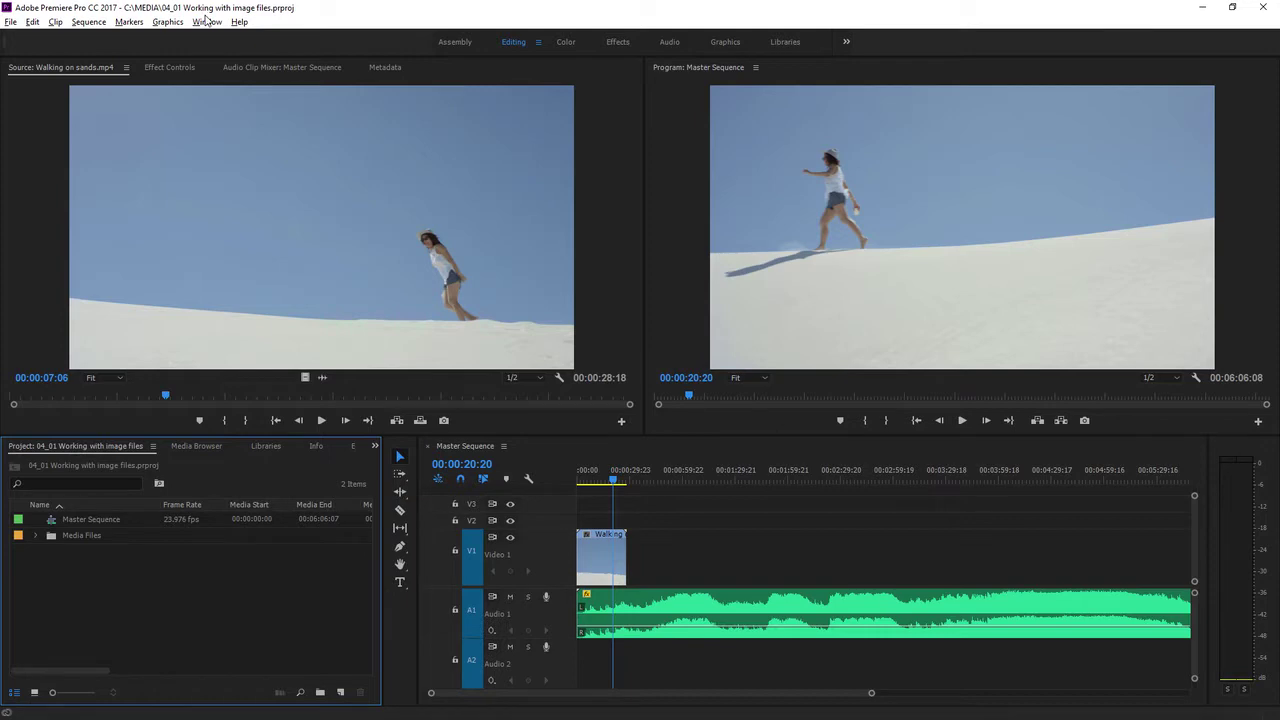
Import the Sunset 002 1280x720 image from the 1280x720 Photos folder using the Media Browser
key(alt+Tab)
click(198, 445)
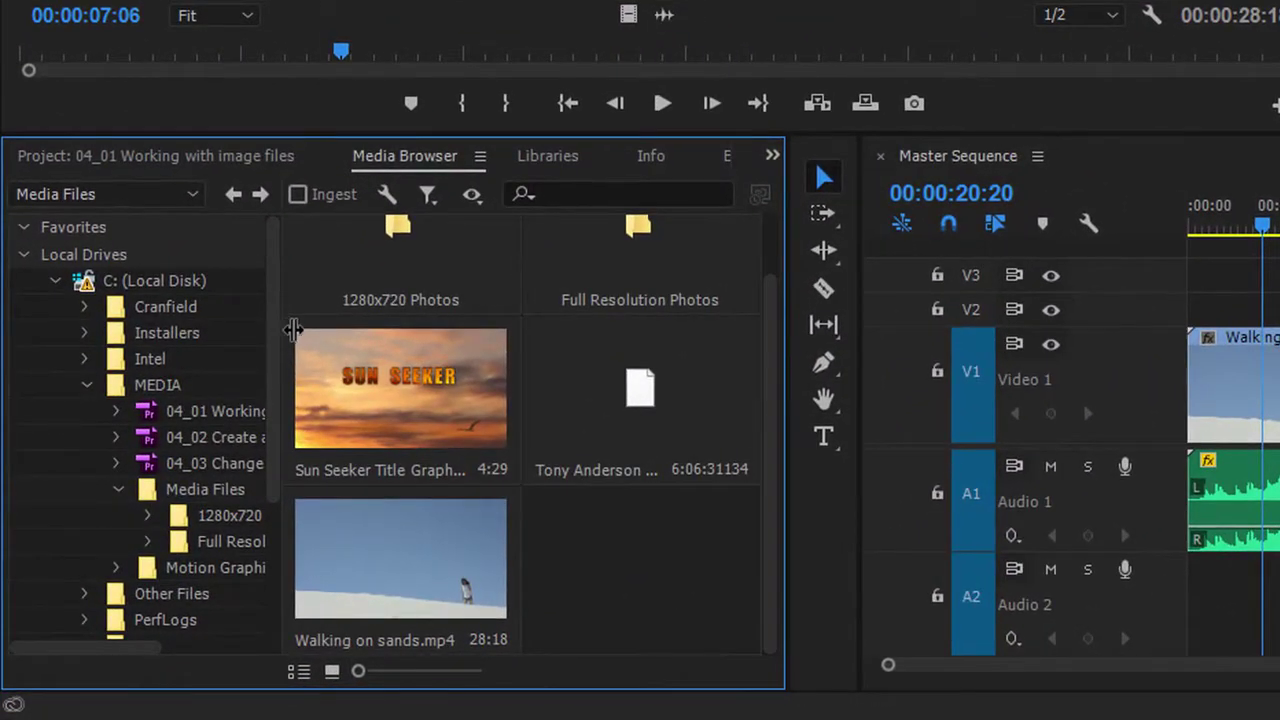
drag(293, 330, 320, 337)
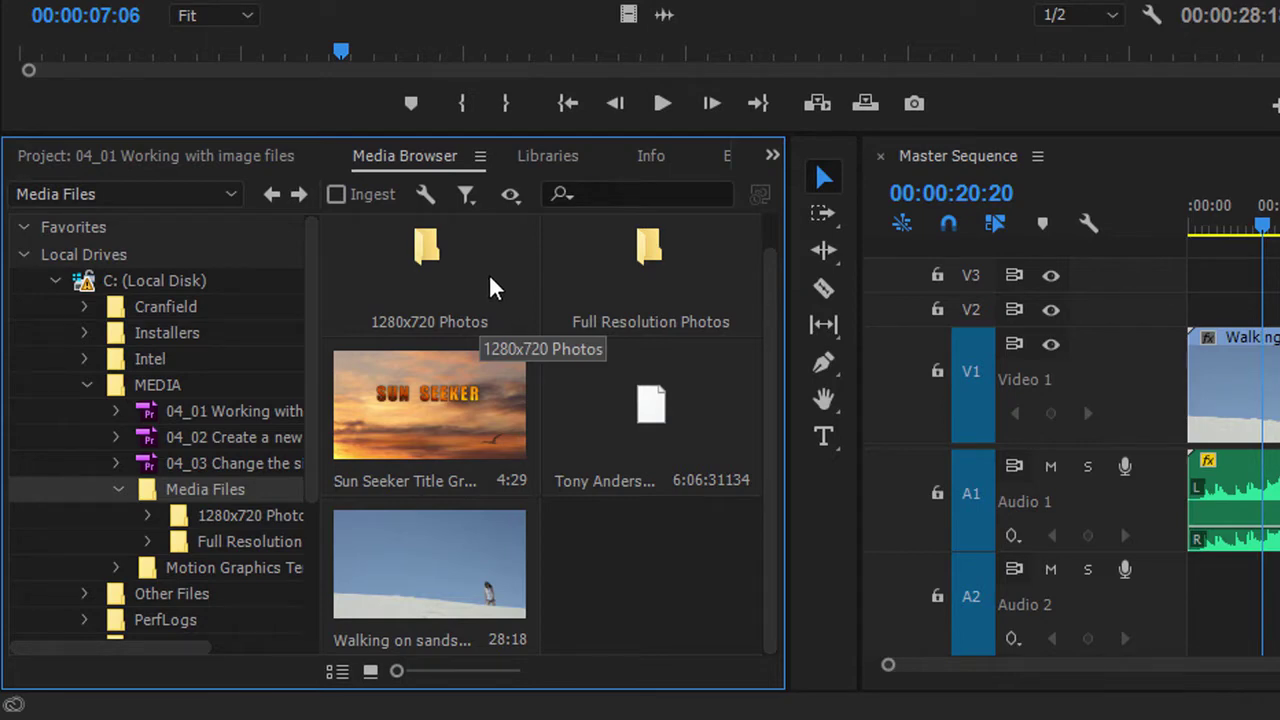
double_click(455, 285)
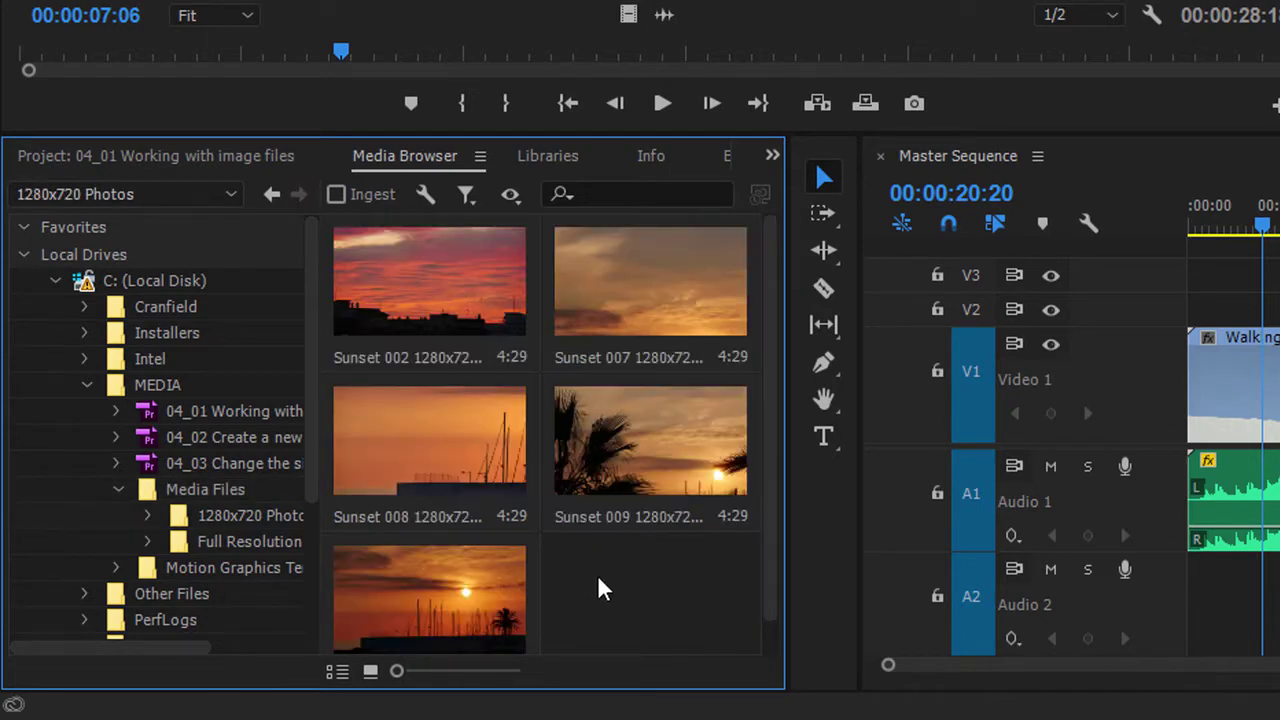
right_click(425, 292)
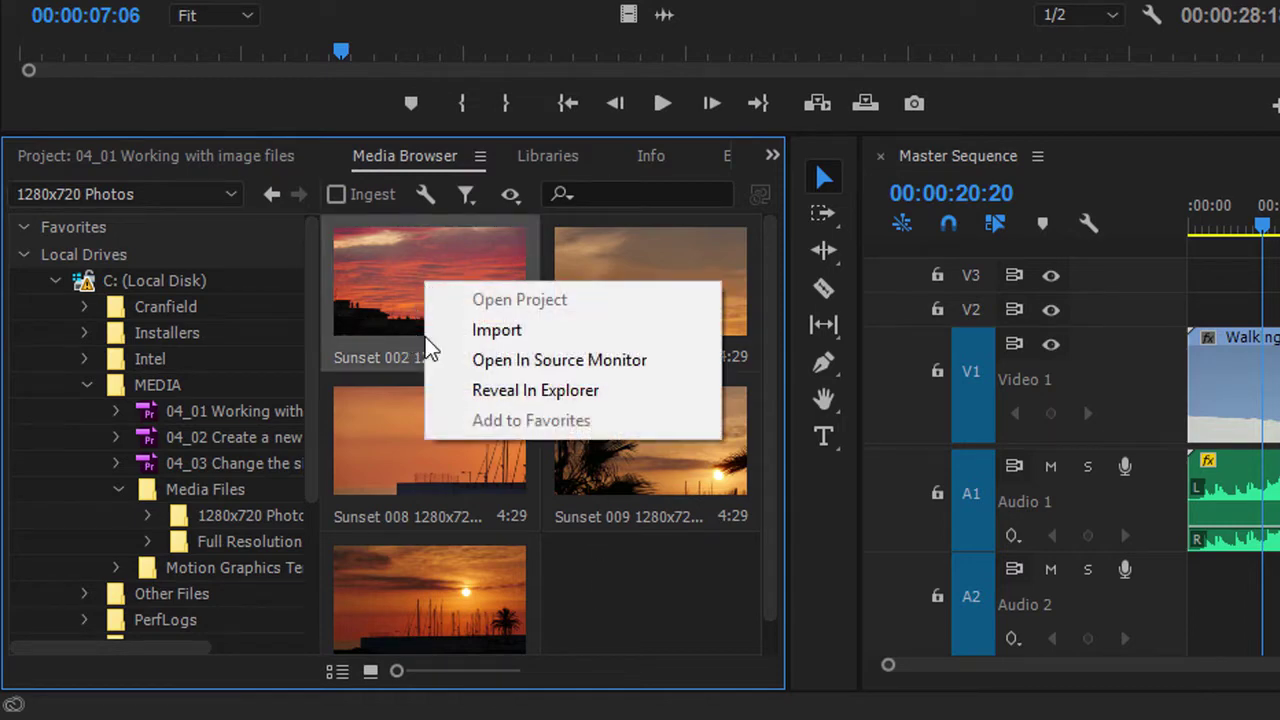
click(548, 329)
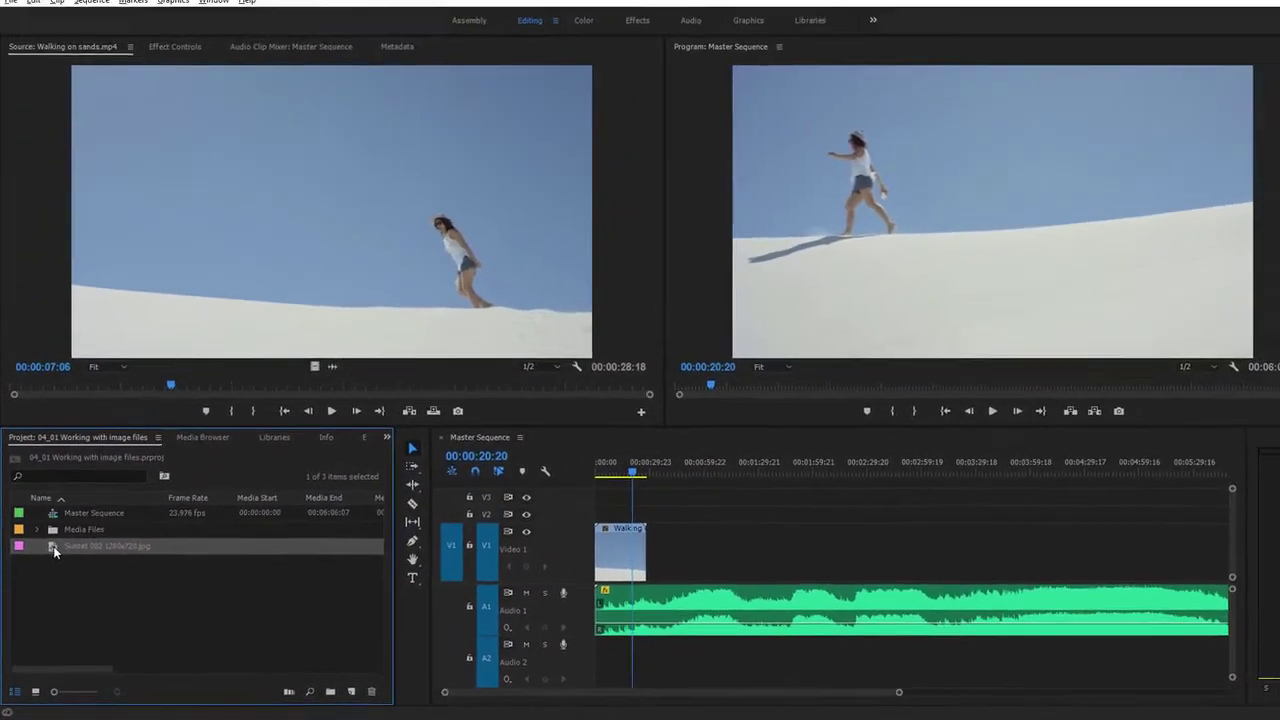
Open the imported Sunset 002 image in the Source Monitor and show the project items as thumbnails
double_click(76, 477)
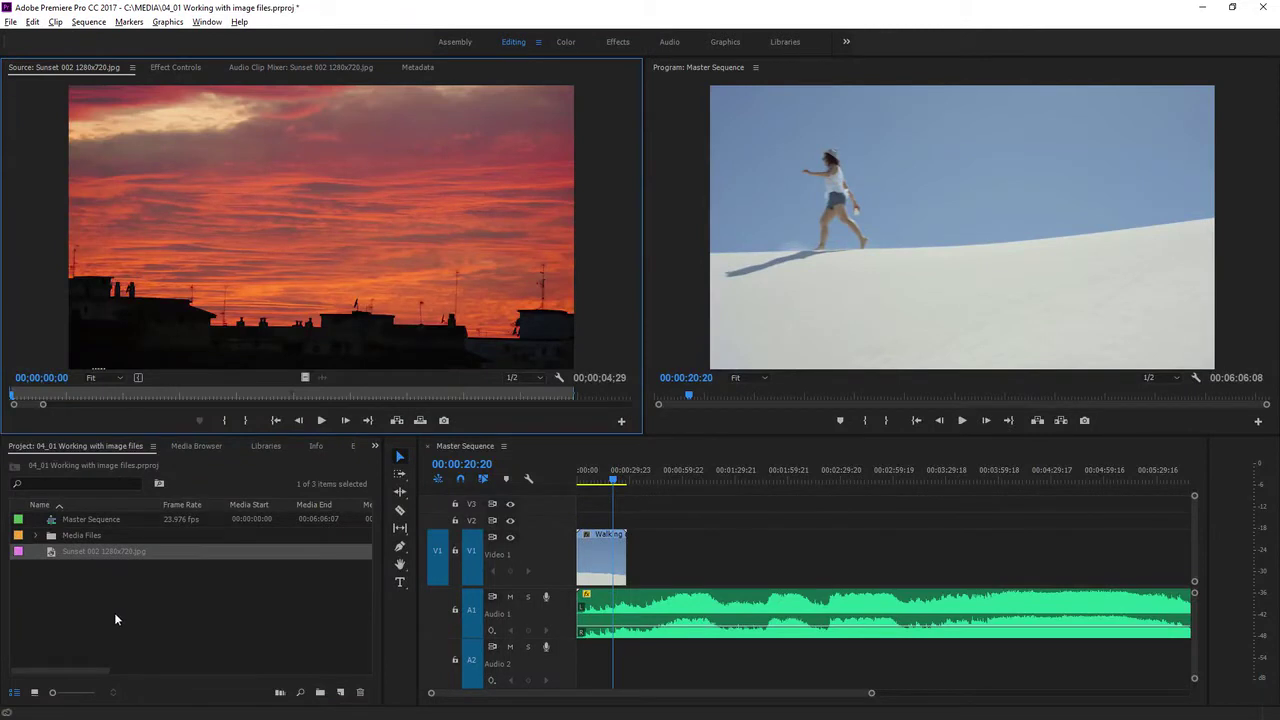
click(35, 694)
click(35, 694)
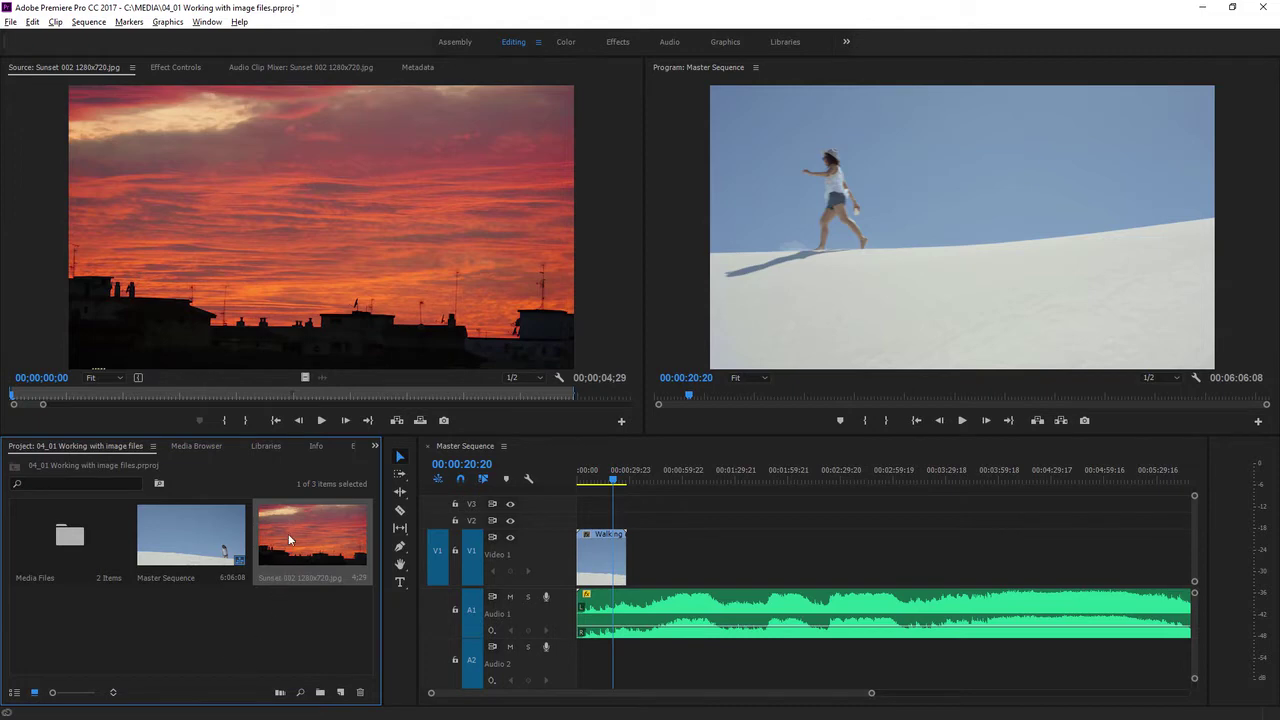
Place Sunset 002 on V1 directly after Walking on sands.mp4 and extend it to a duration of about 00:00:17:22
drag(293, 536, 632, 580)
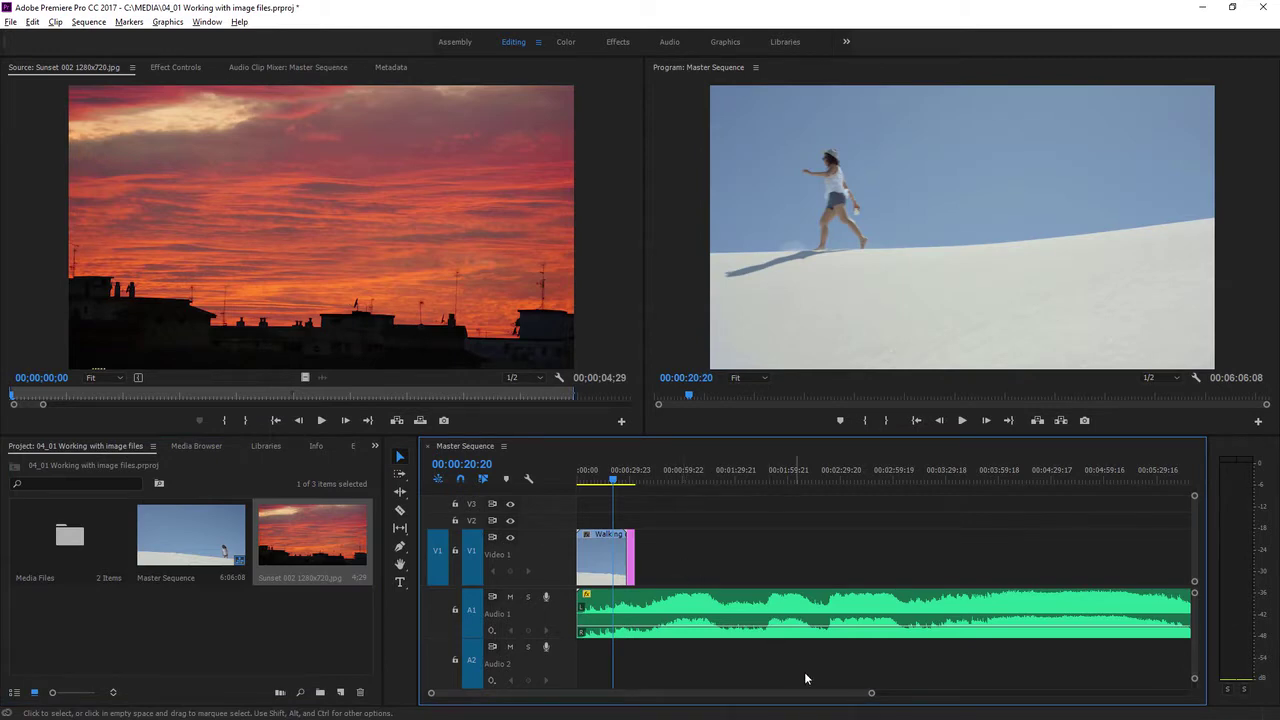
drag(871, 694, 734, 706)
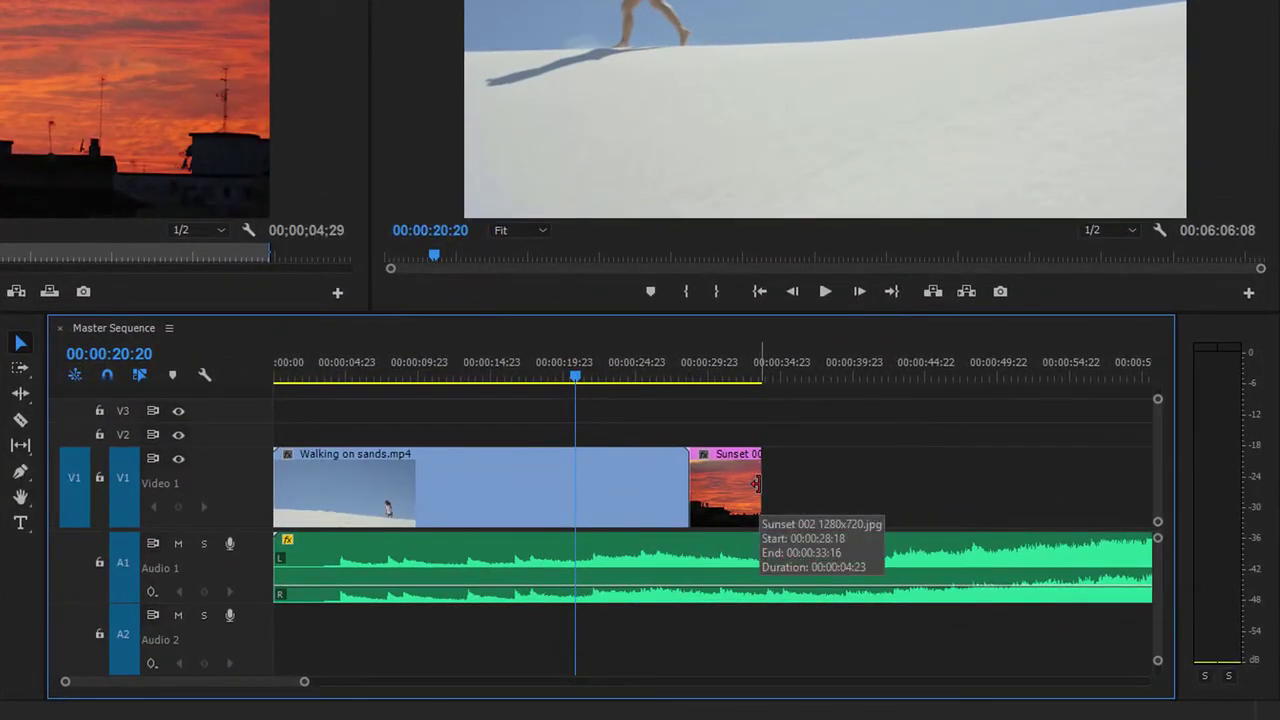
drag(757, 484, 943, 484)
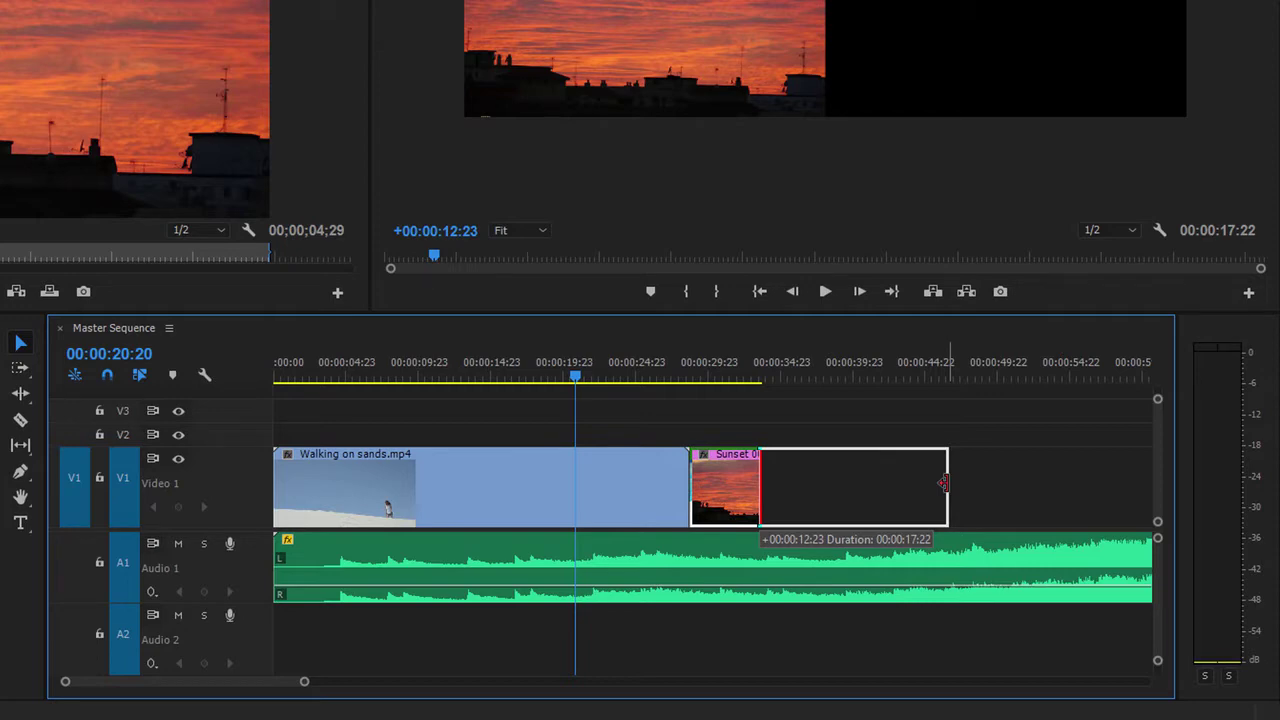
drag(943, 484, 944, 484)
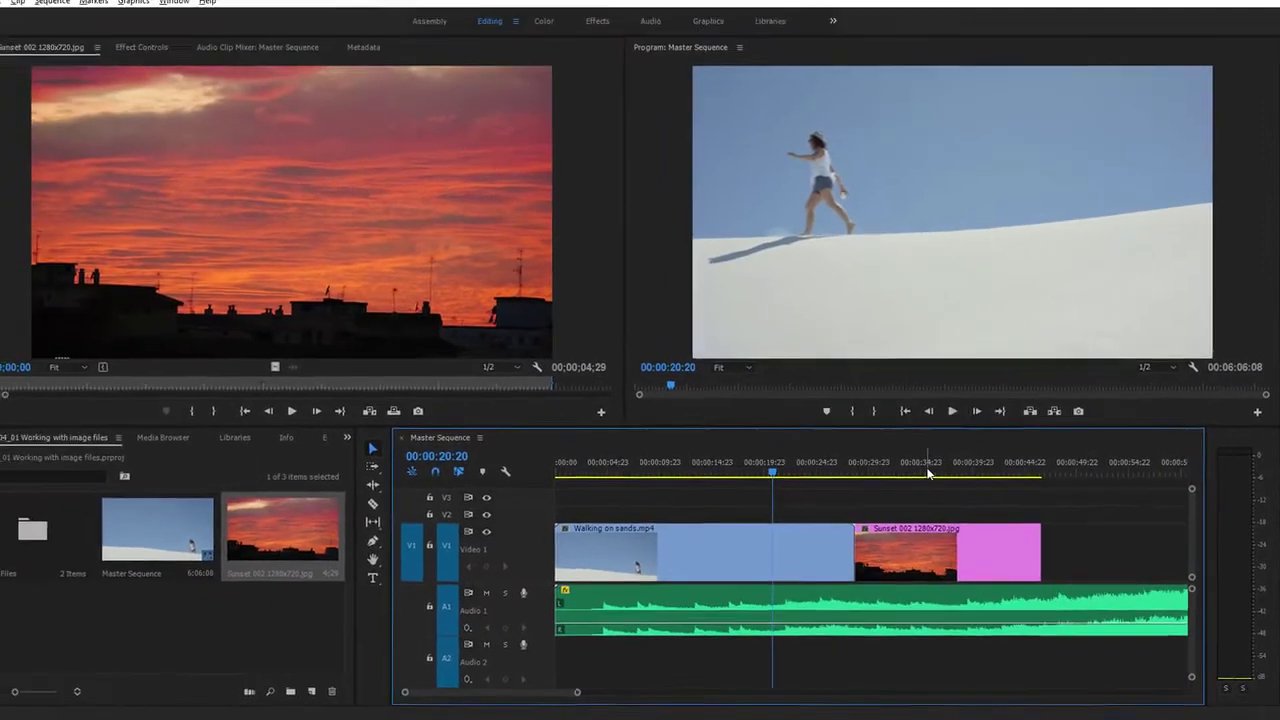
click(900, 455)
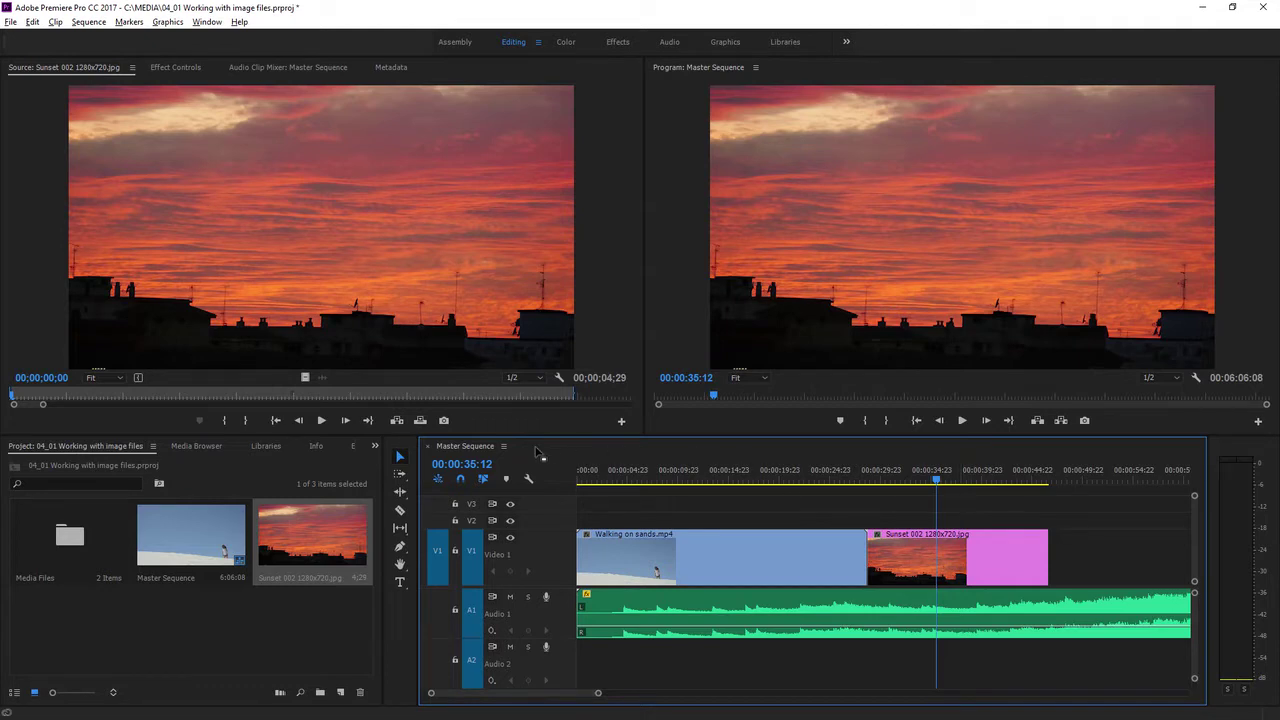
Start importing the Sun Seeker Title Graphic from the Media Files folder with the Media Browser
click(198, 447)
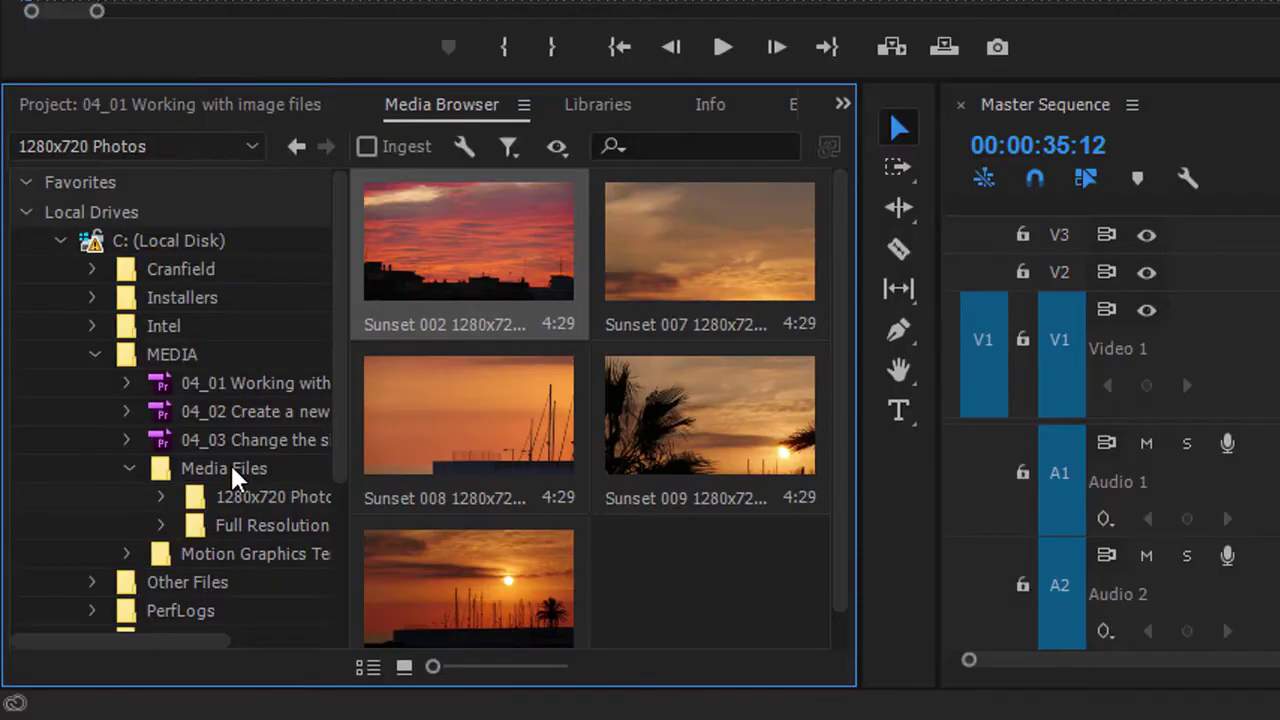
click(104, 610)
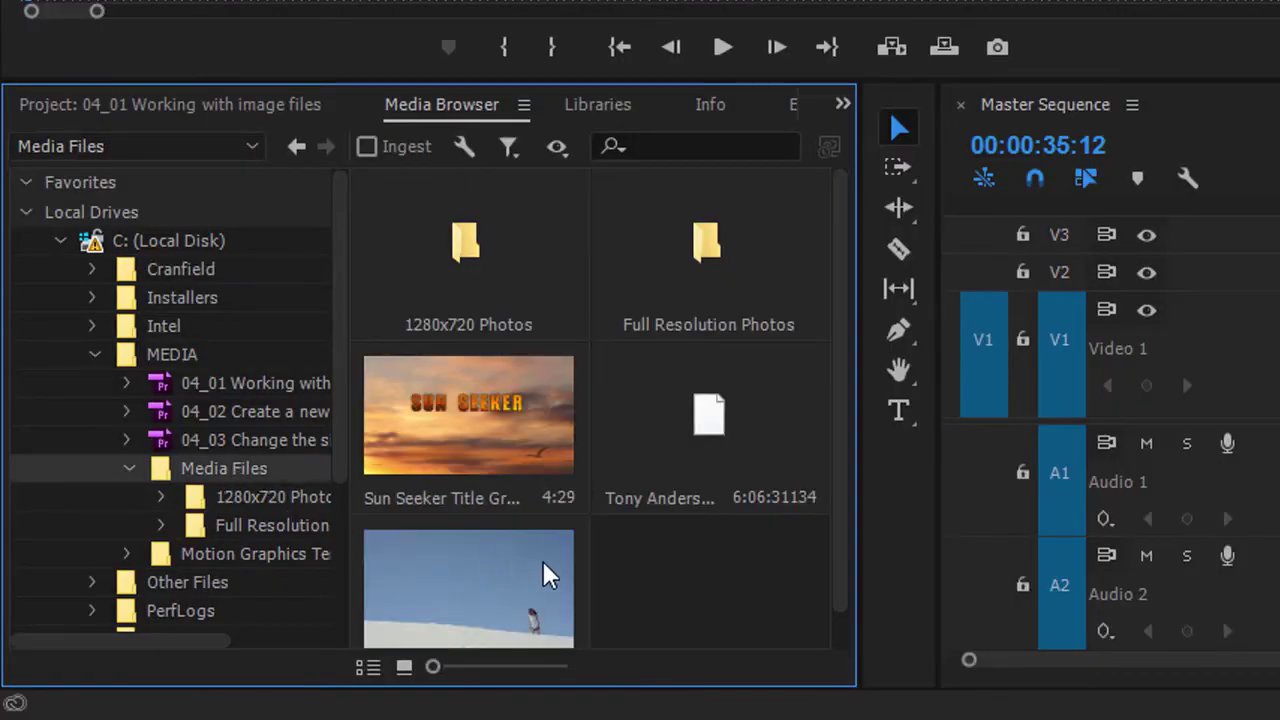
right_click(467, 405)
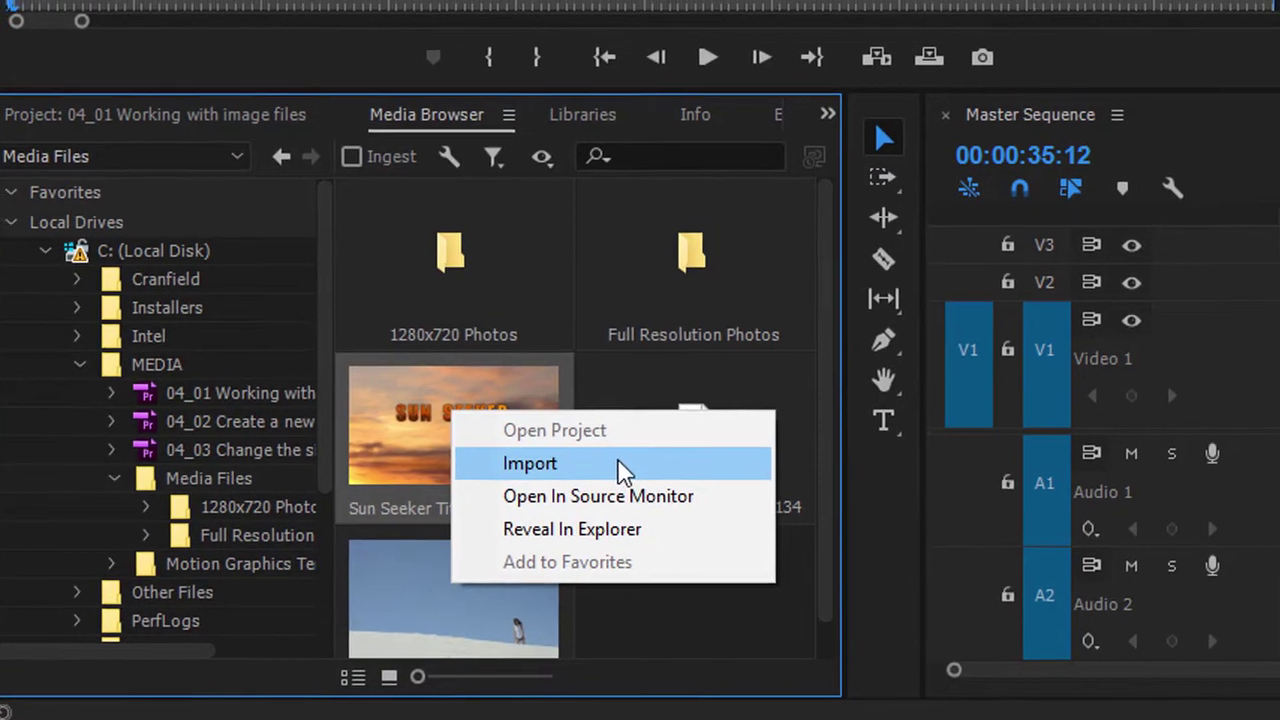
click(622, 465)
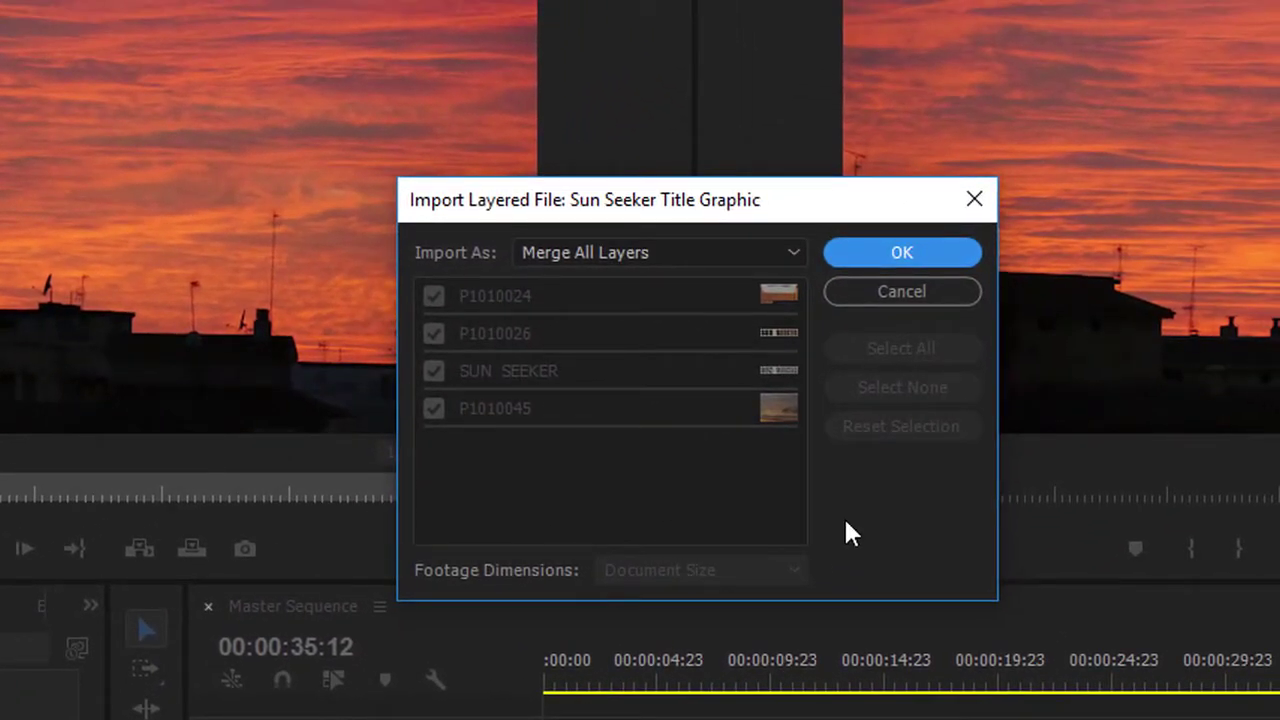
Try the Individual Layers import option, excluding the P1010045 layer and including it again
click(608, 254)
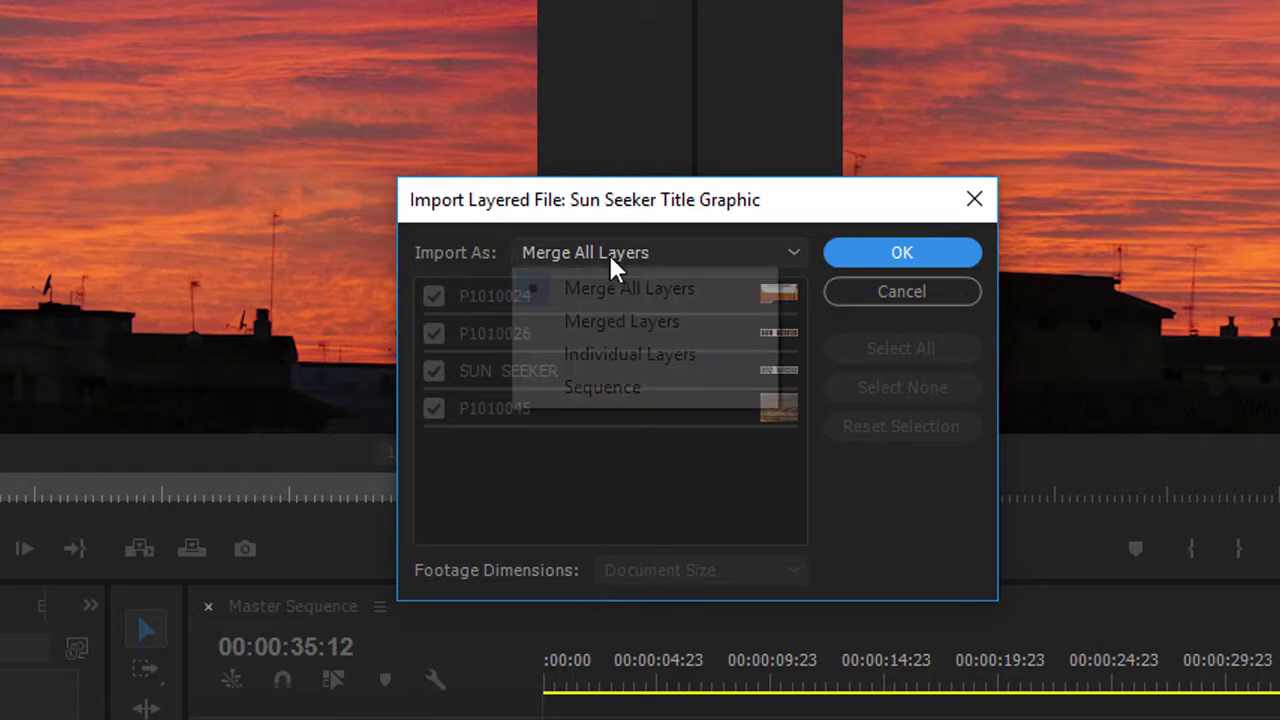
click(633, 354)
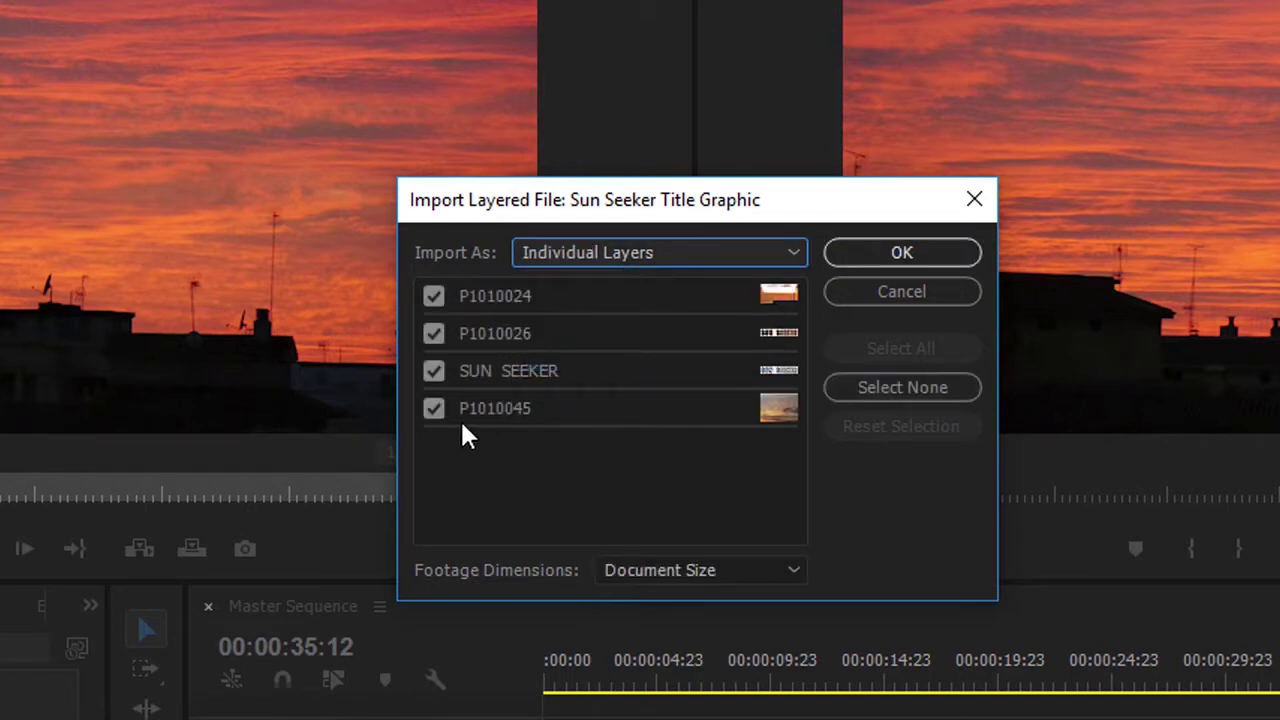
click(434, 409)
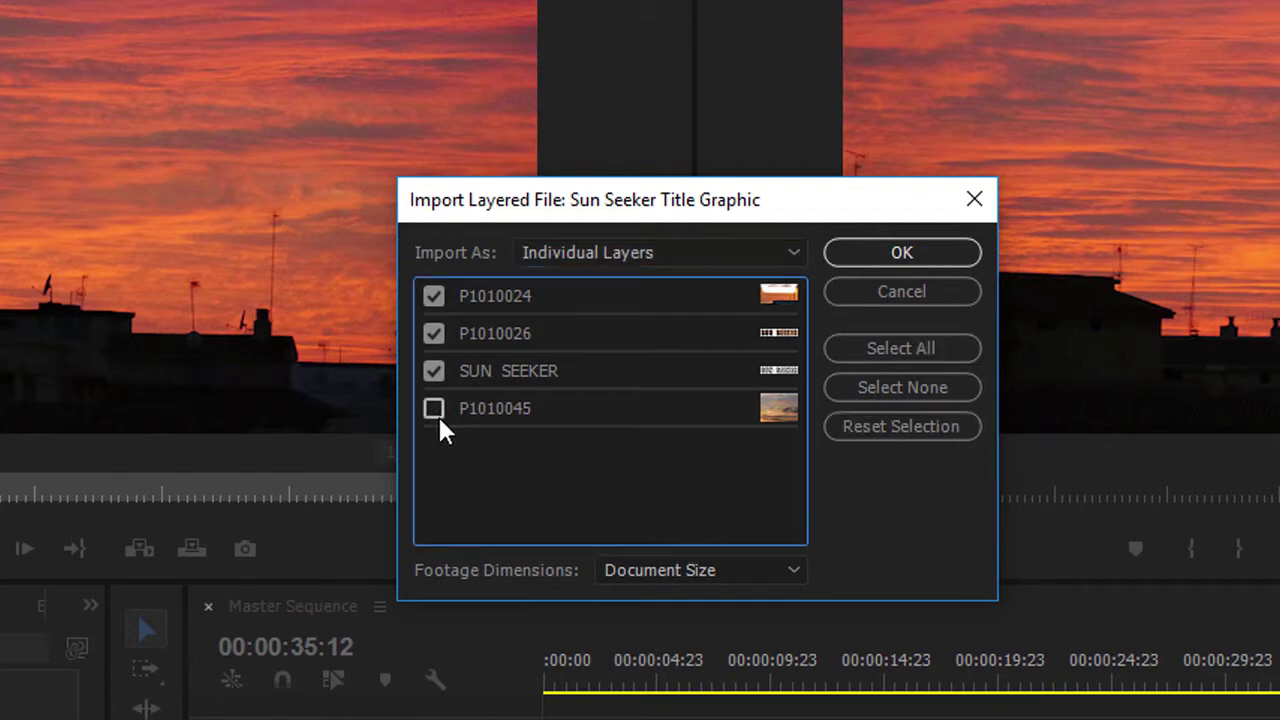
click(434, 409)
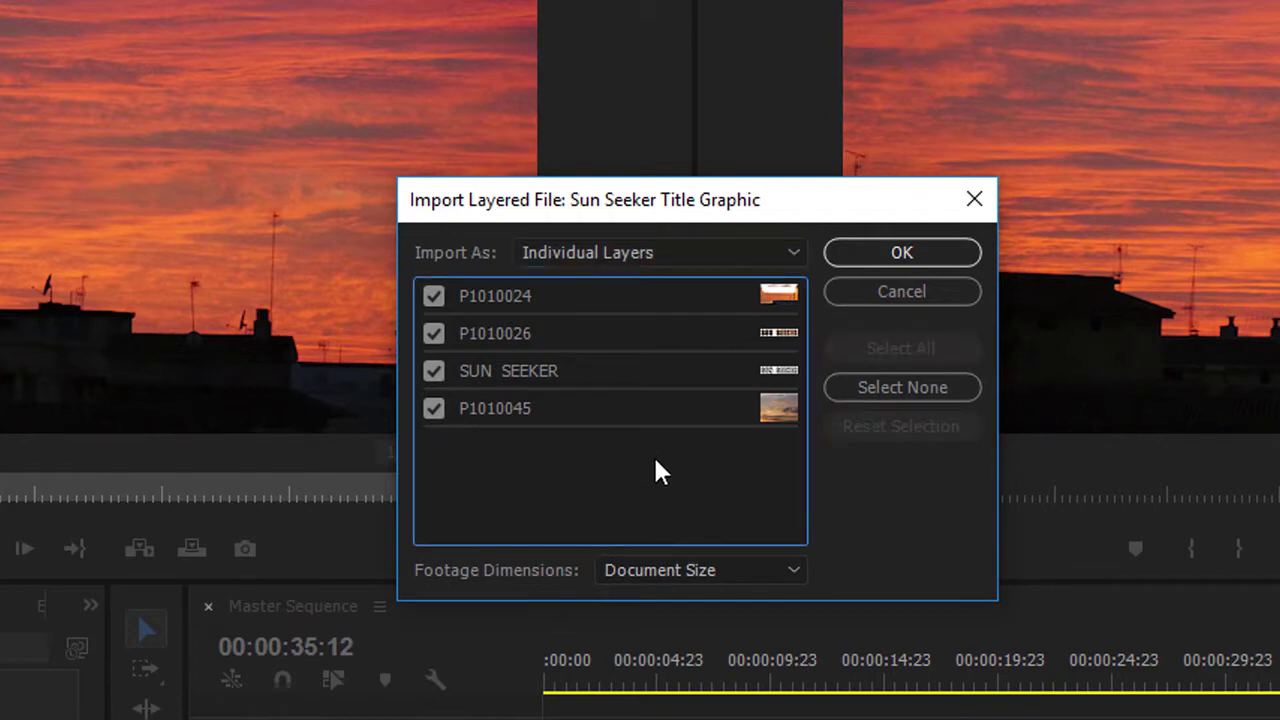
key(shift+Tab)
Set the layered file to import as Merge All Layers and complete the title graphic's import
click(650, 256)
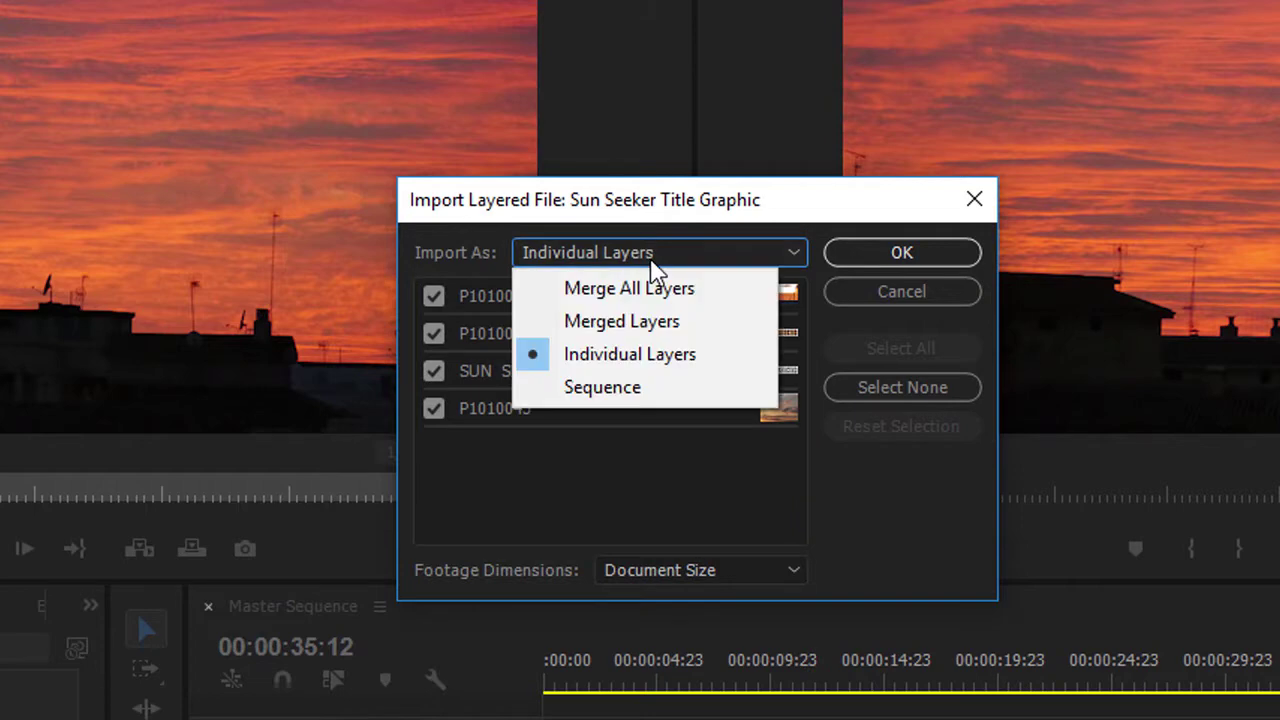
click(658, 291)
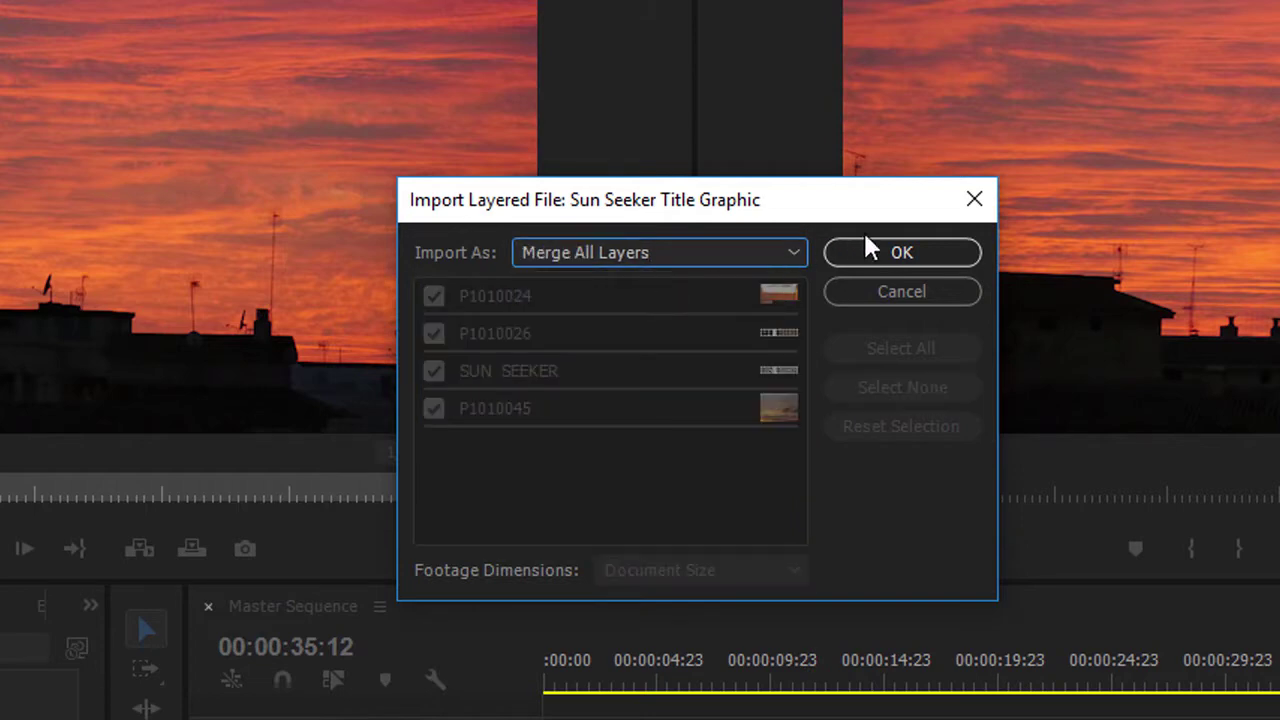
click(889, 254)
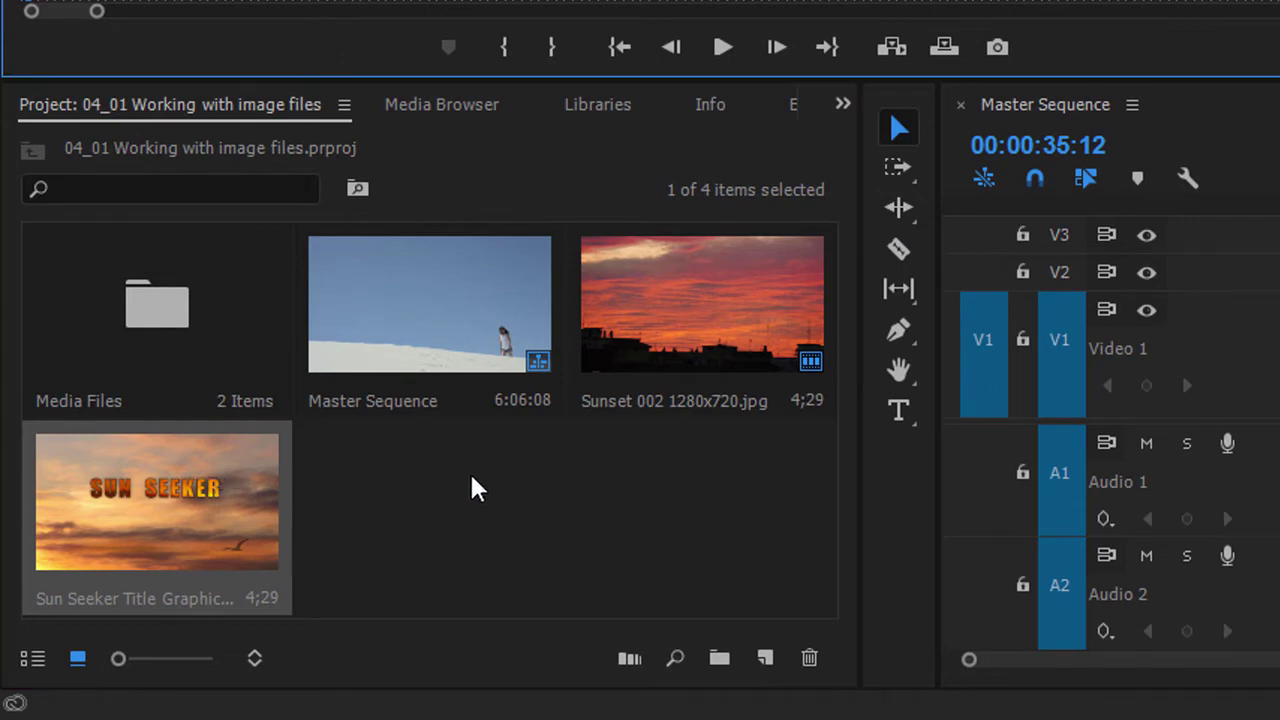
Place the Sun Seeker Title Graphic on V1 directly after the Sunset 002 clip and preview it at 00:00:48:11
click(247, 501)
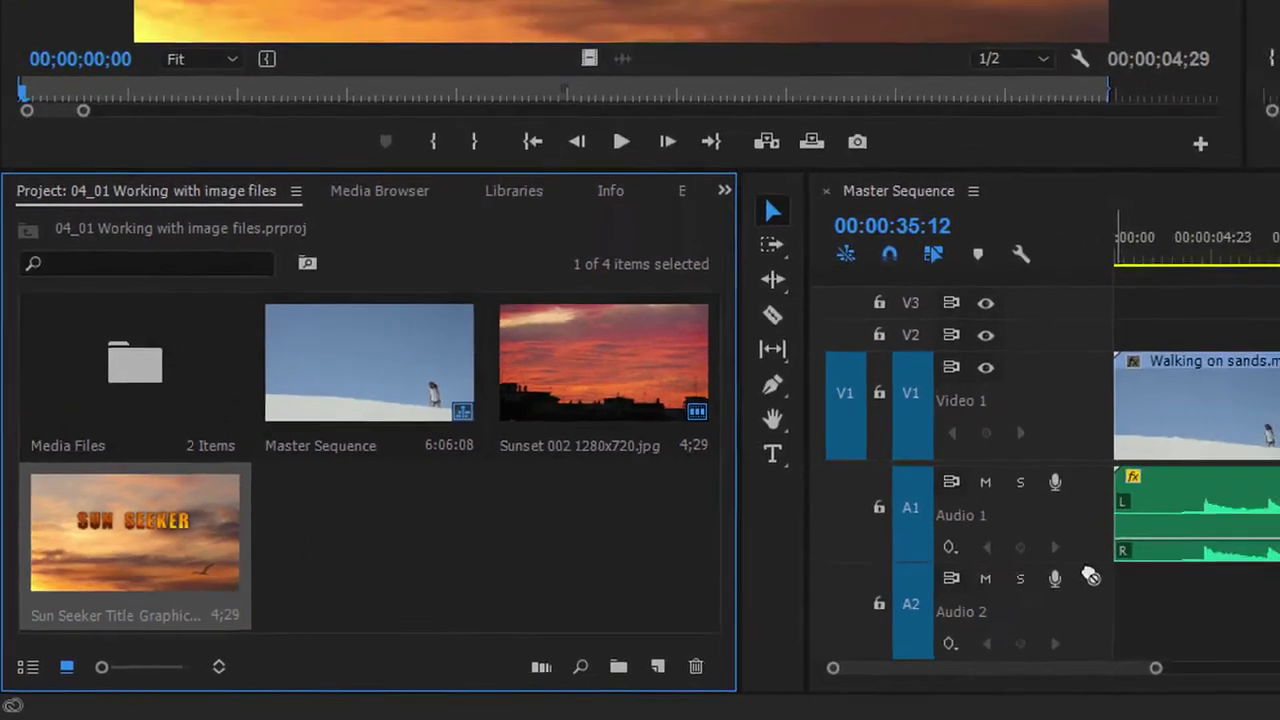
drag(1091, 577, 1279, 429)
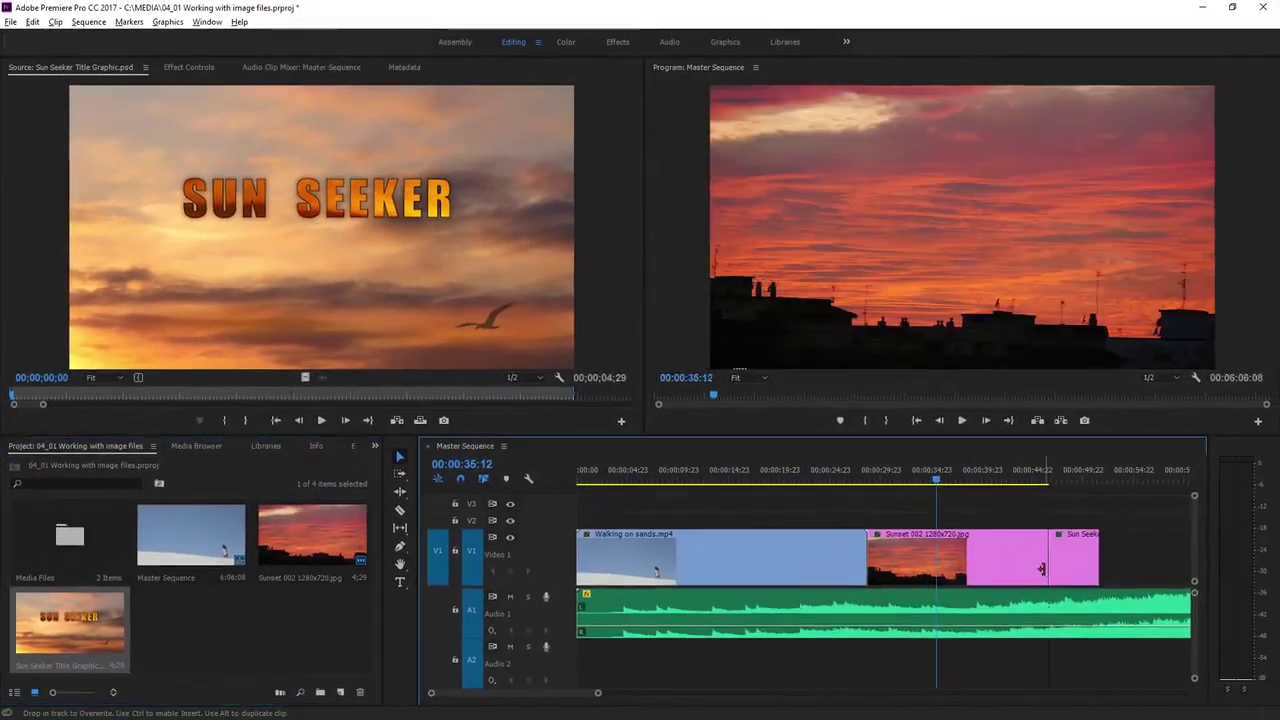
drag(1041, 569, 1041, 569)
click(1069, 480)
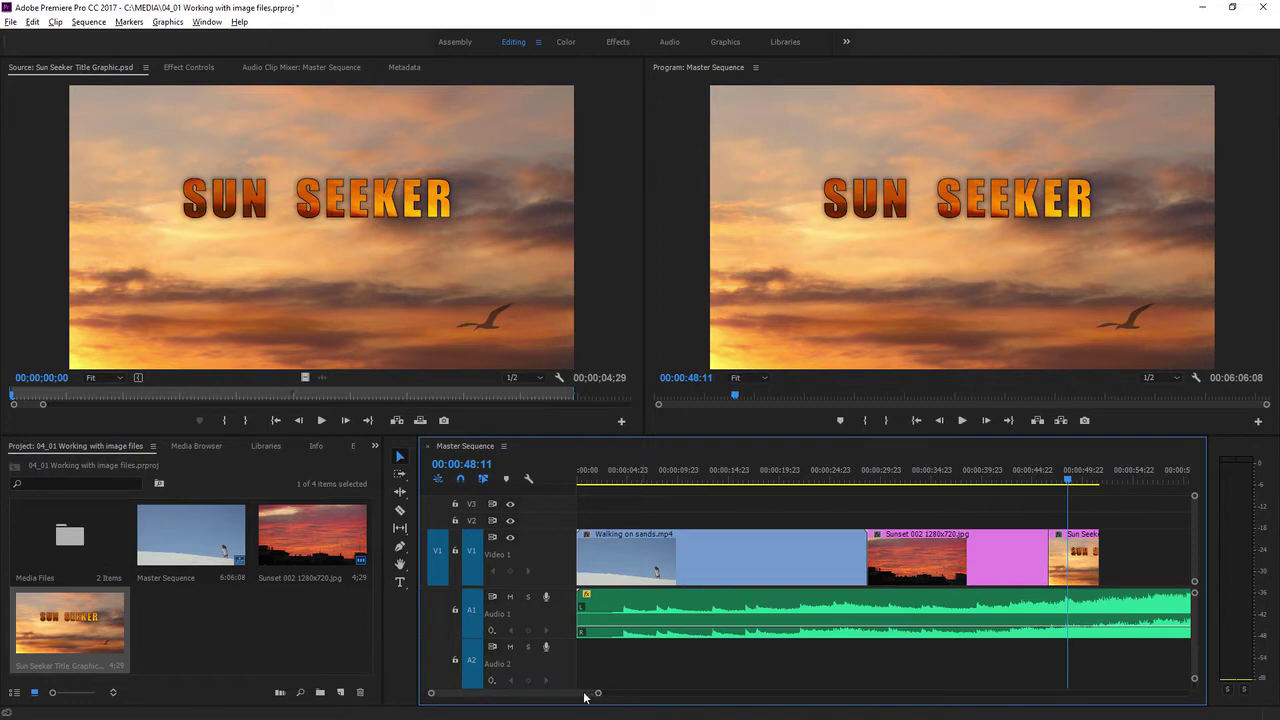
Add the Sunset 007, 008, 009 and 010 photos from the 1280x720 Photos folder straight to V1 after the title graphic
scroll(585, 697, down, 8)
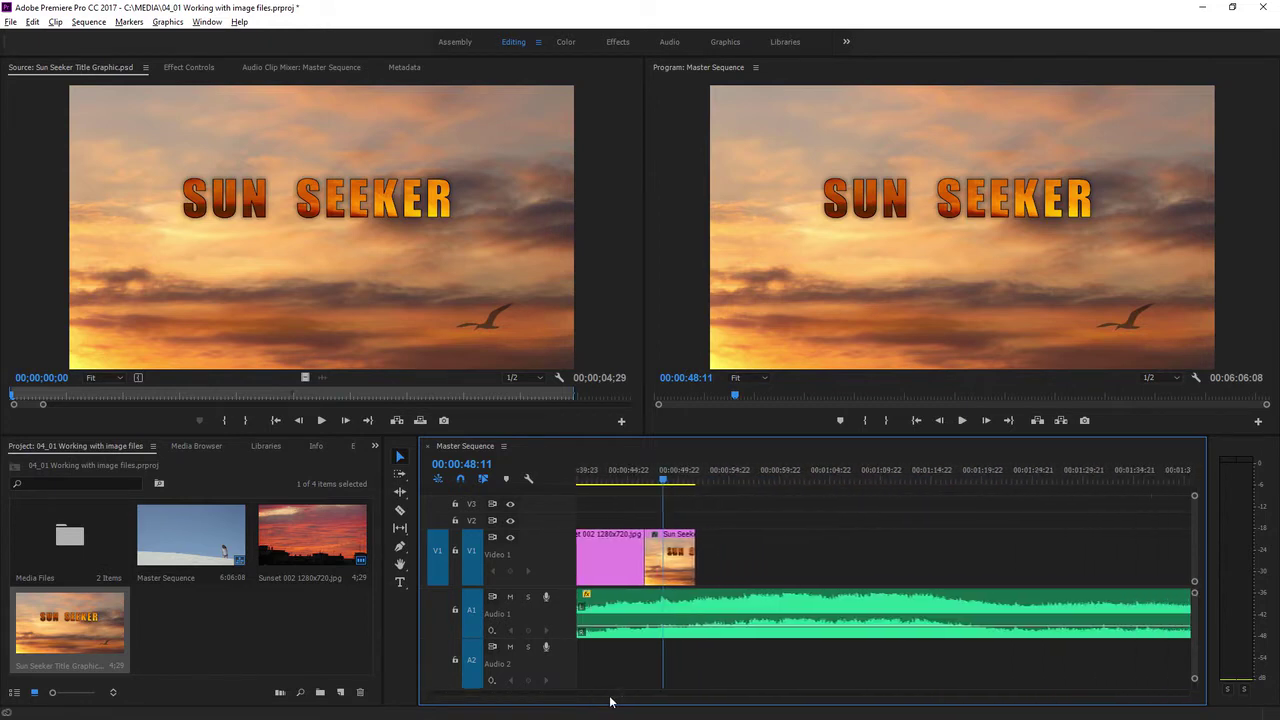
scroll(612, 701, down, 4)
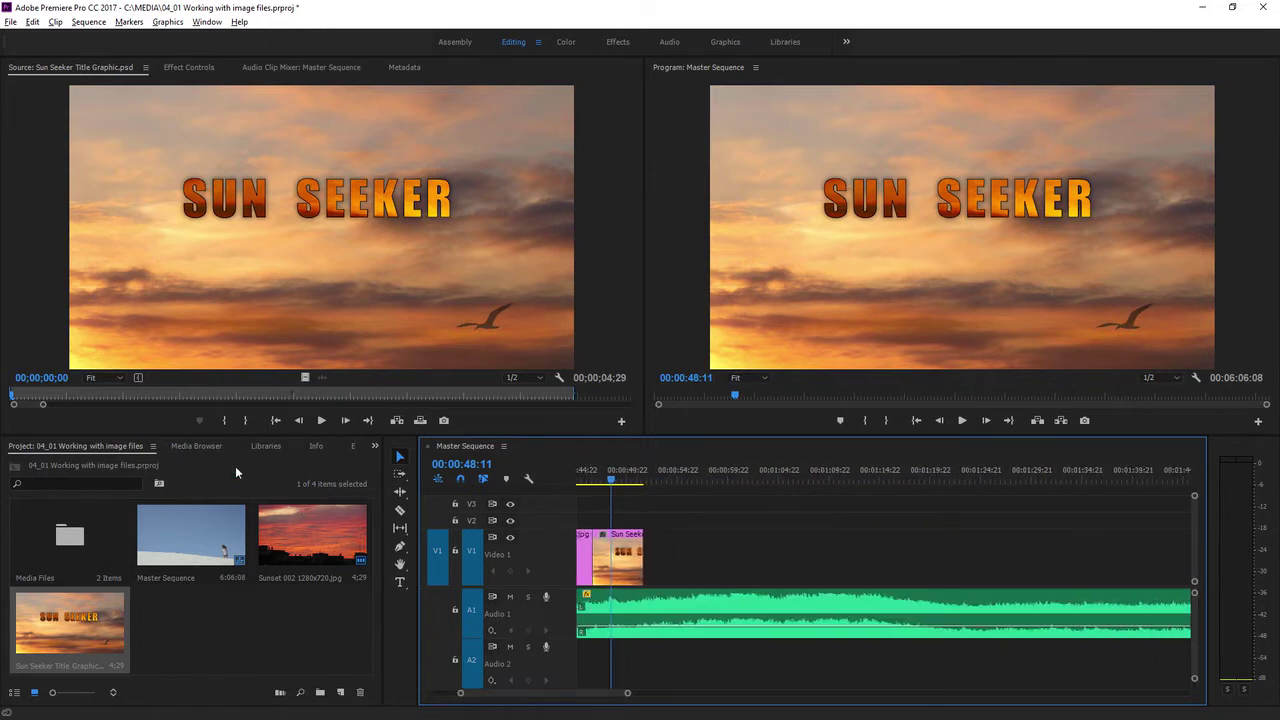
click(215, 446)
double_click(220, 504)
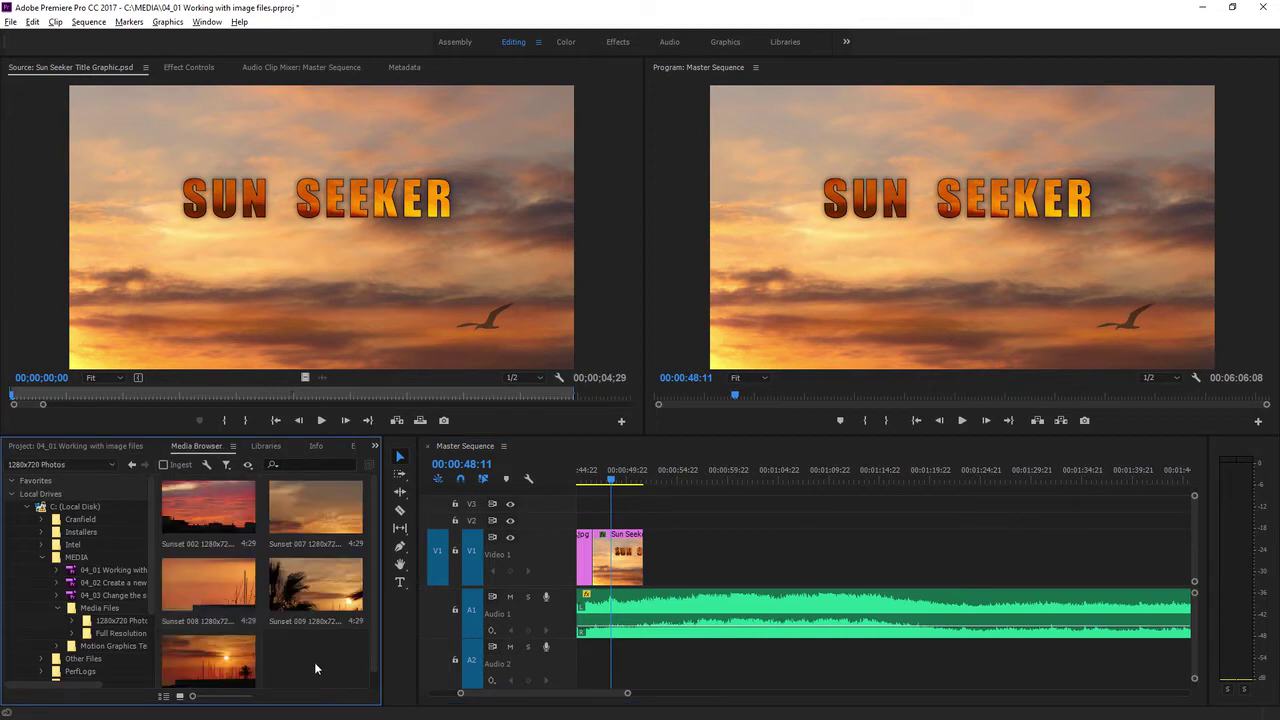
click(312, 511)
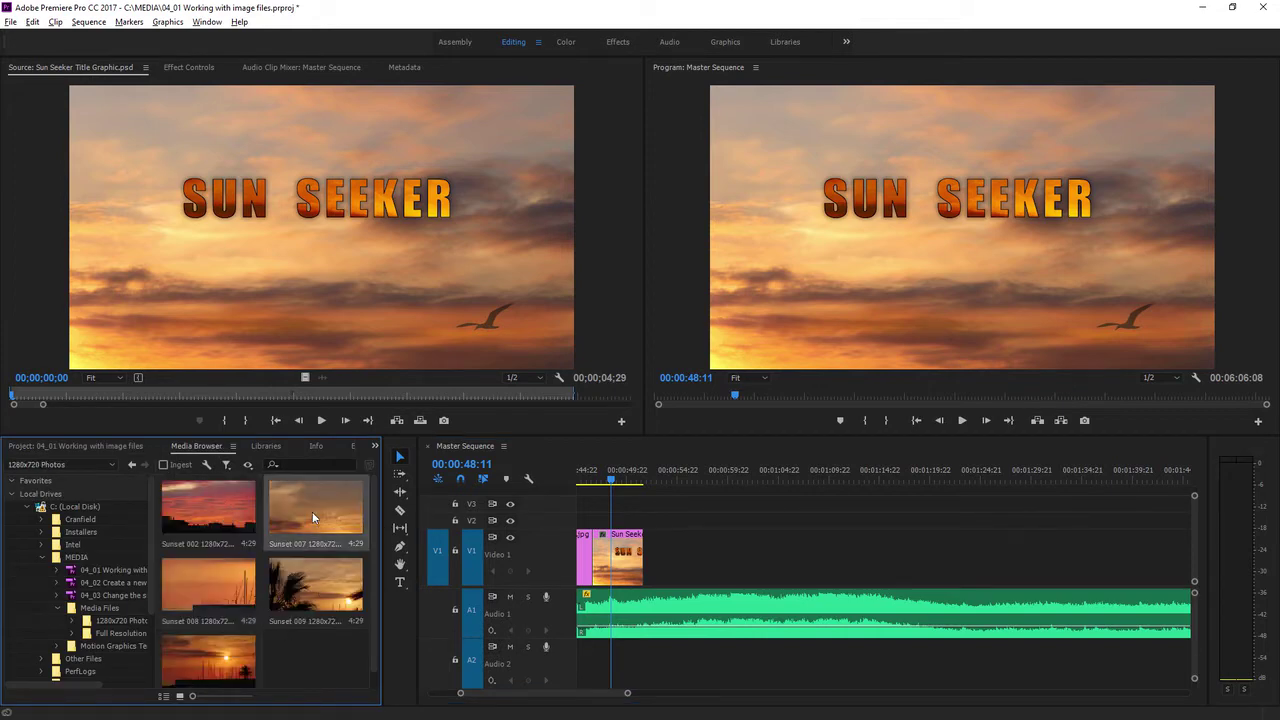
shift+click(215, 656)
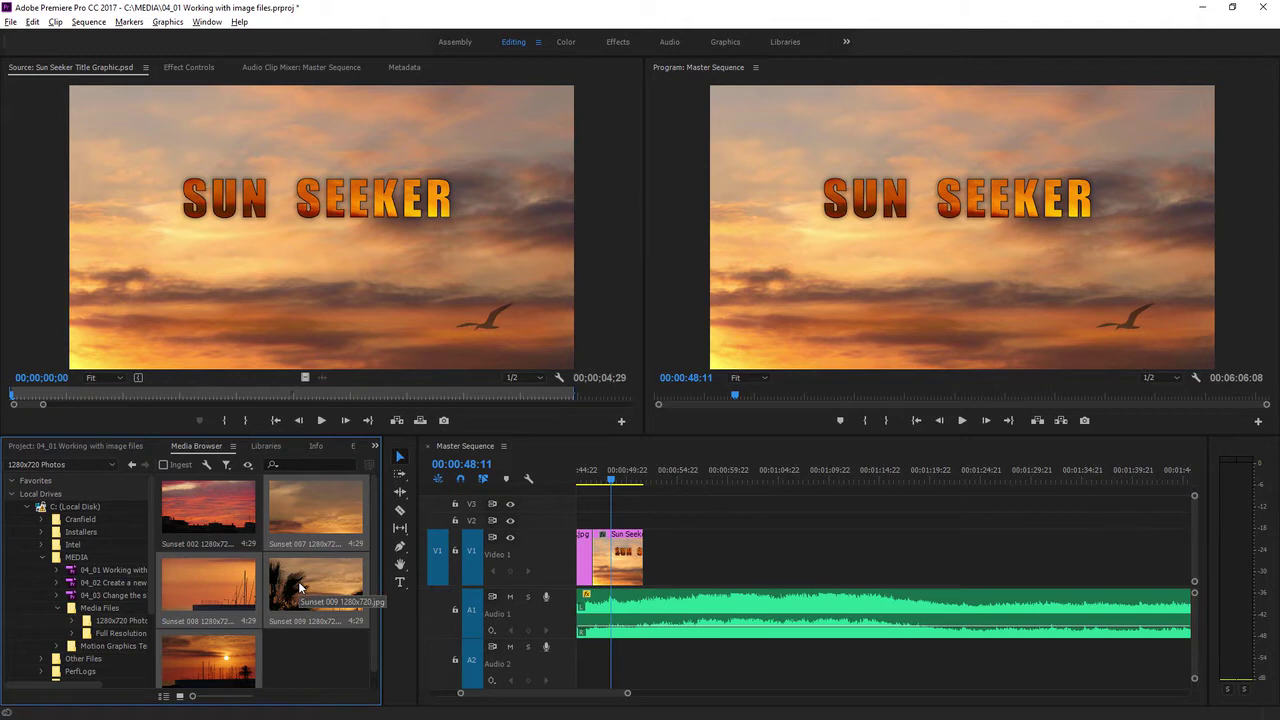
drag(300, 588, 717, 580)
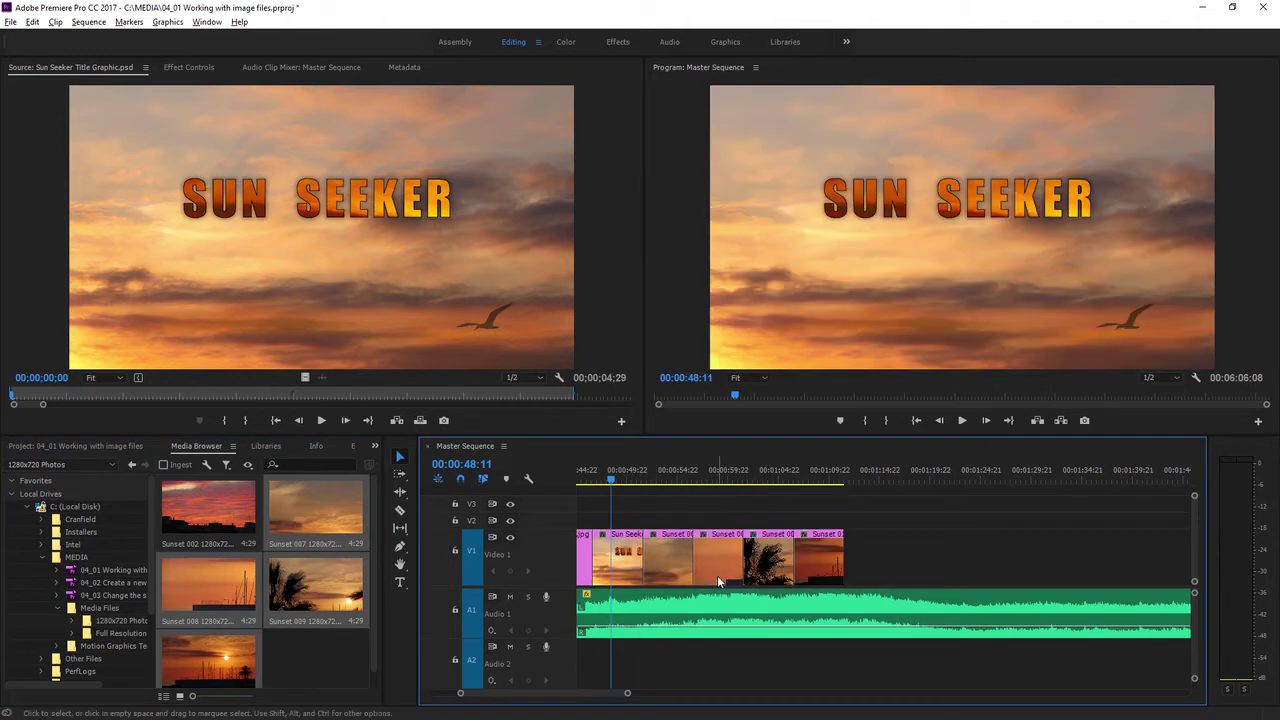
Undo both the placement of the four sunset photos in the sequence and their import into the project
click(72, 445)
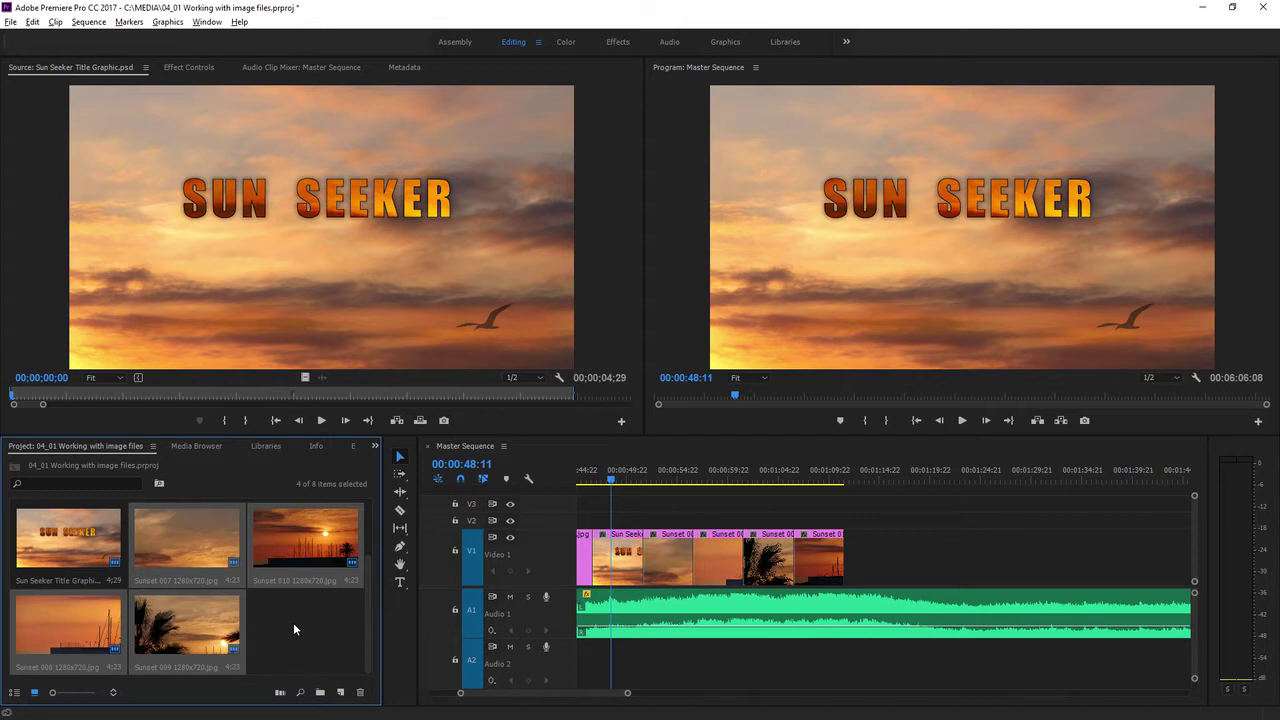
key(ctrl+z)
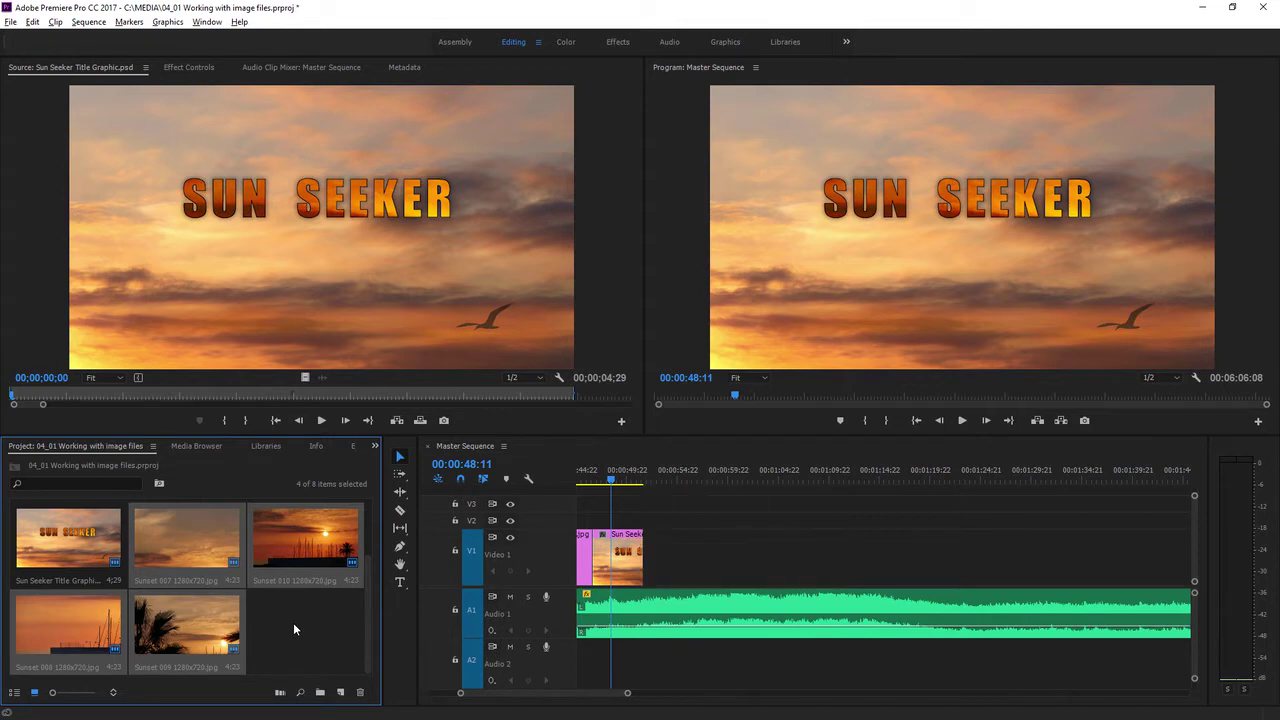
key(ctrl+z)
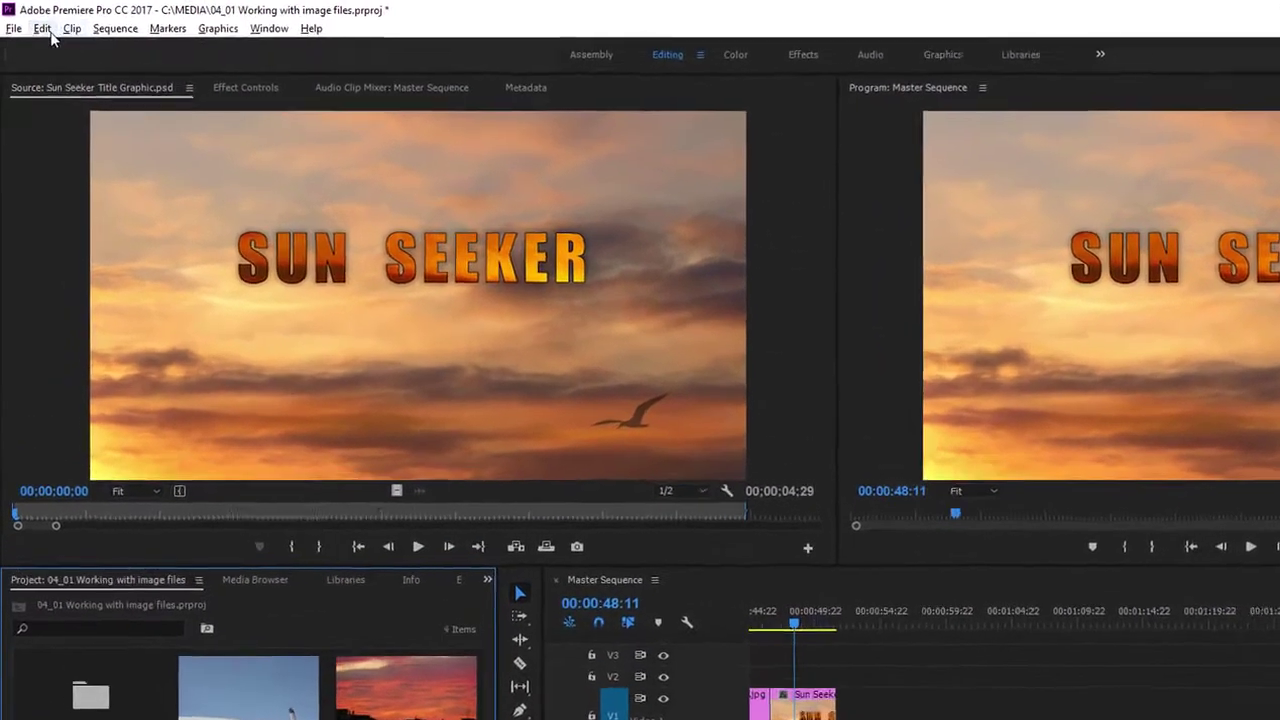
Set the Still Image Default Duration to 2 seconds in the Timeline preferences
click(37, 25)
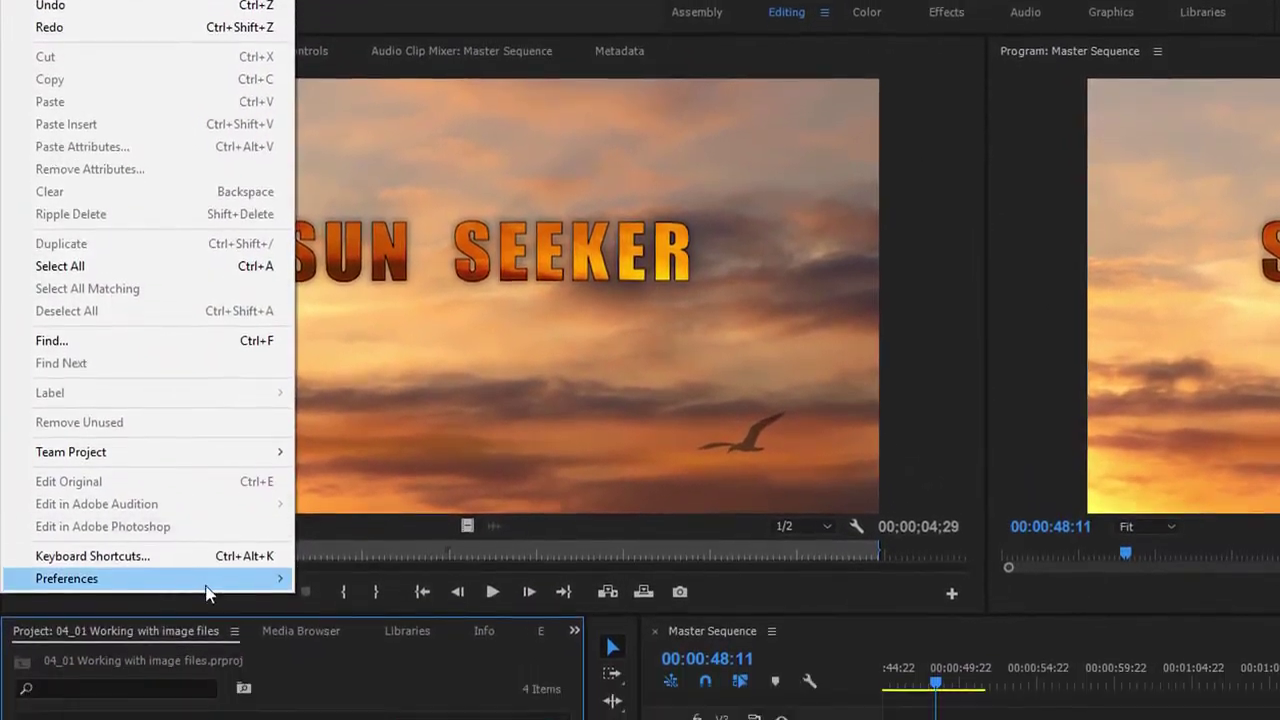
mouse_move(200, 630)
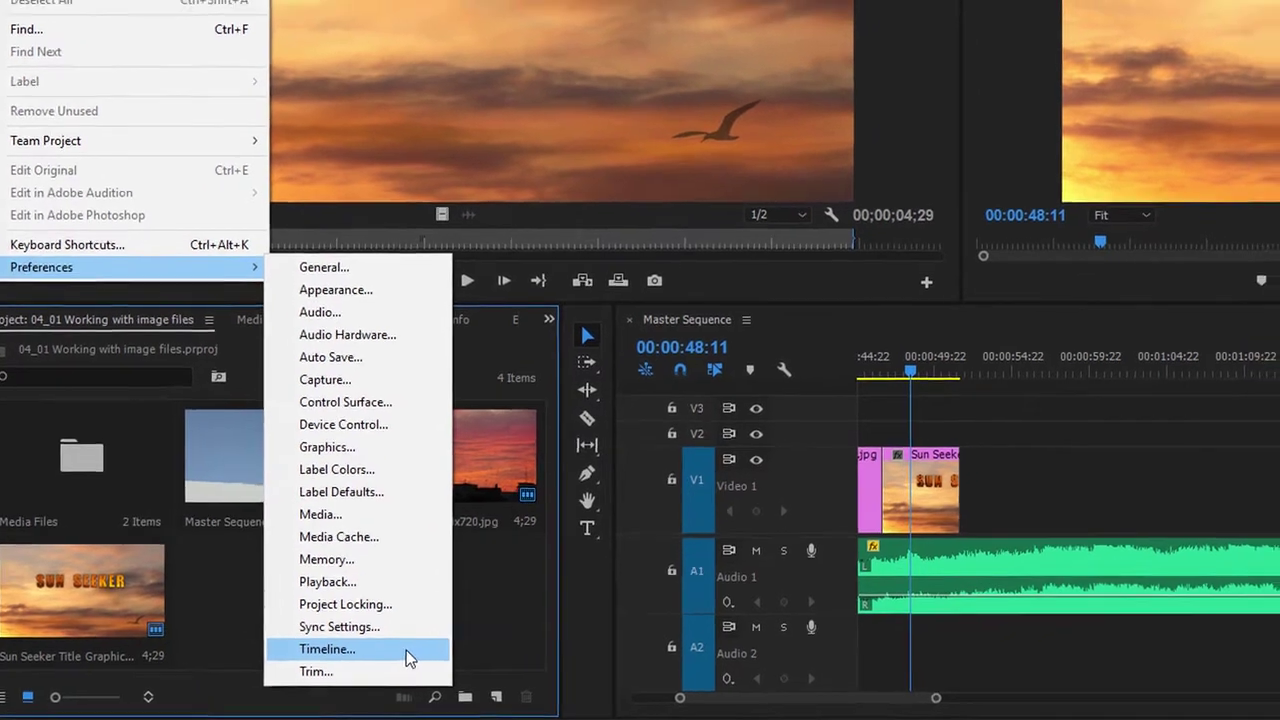
click(417, 630)
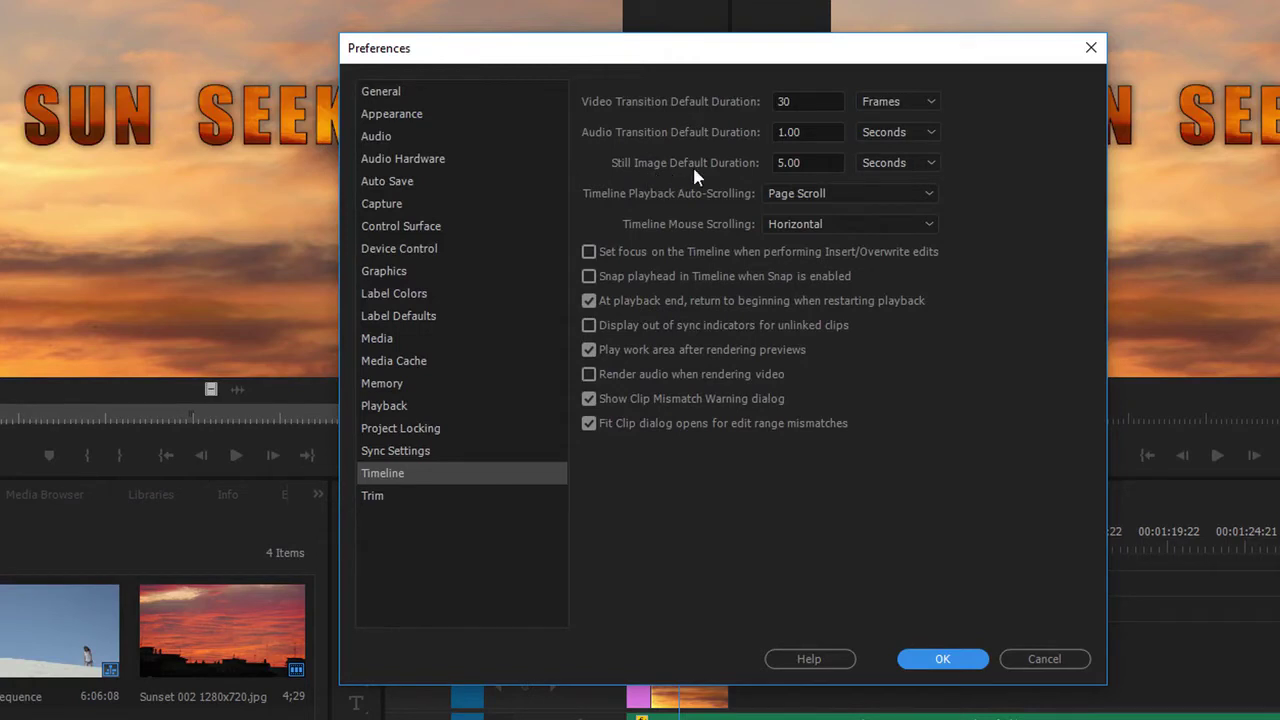
click(781, 162)
text(2)
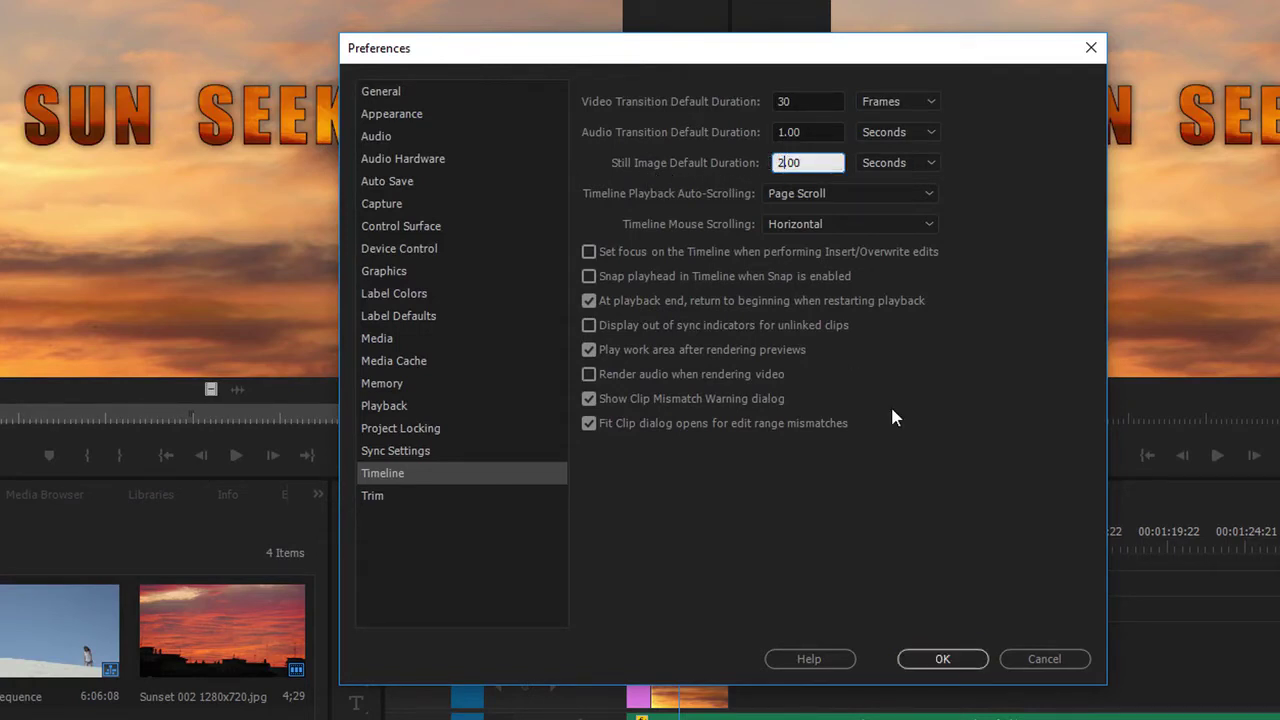
click(942, 659)
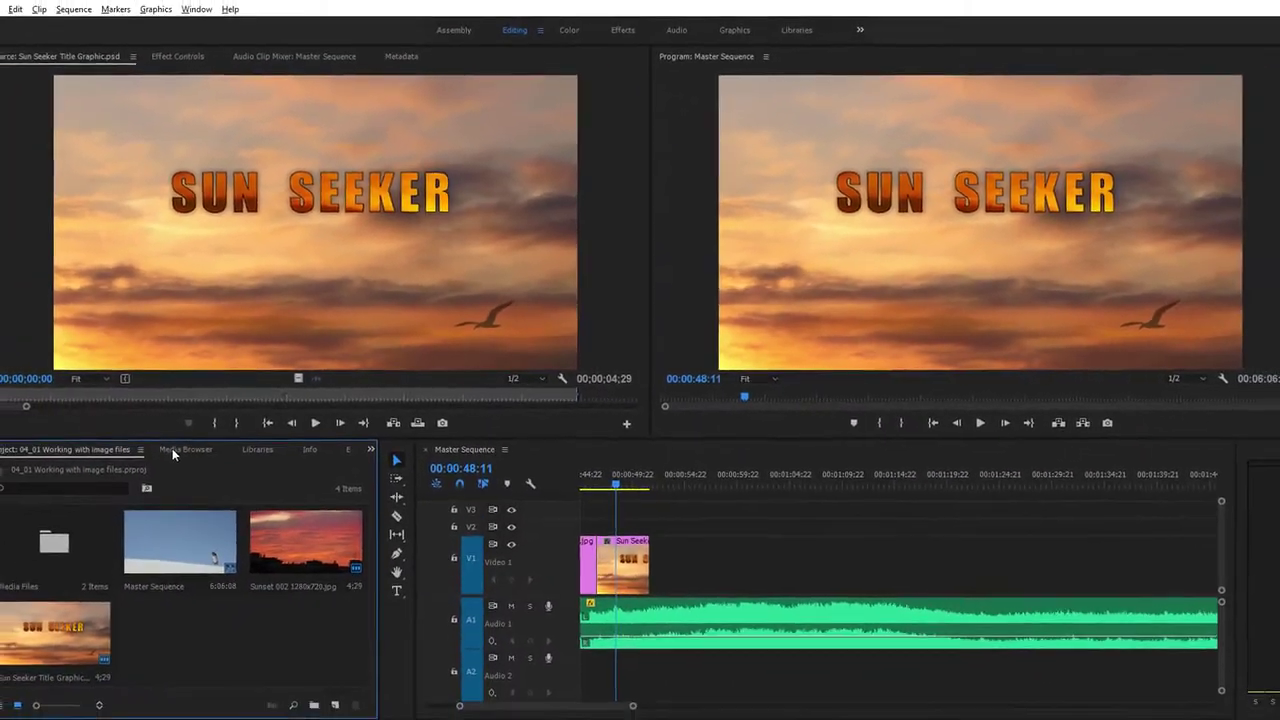
Add the Sunset 007, 008, 009 and 010 photos from the 1280x720 Photos folder to V1 after the title graphic again
click(113, 472)
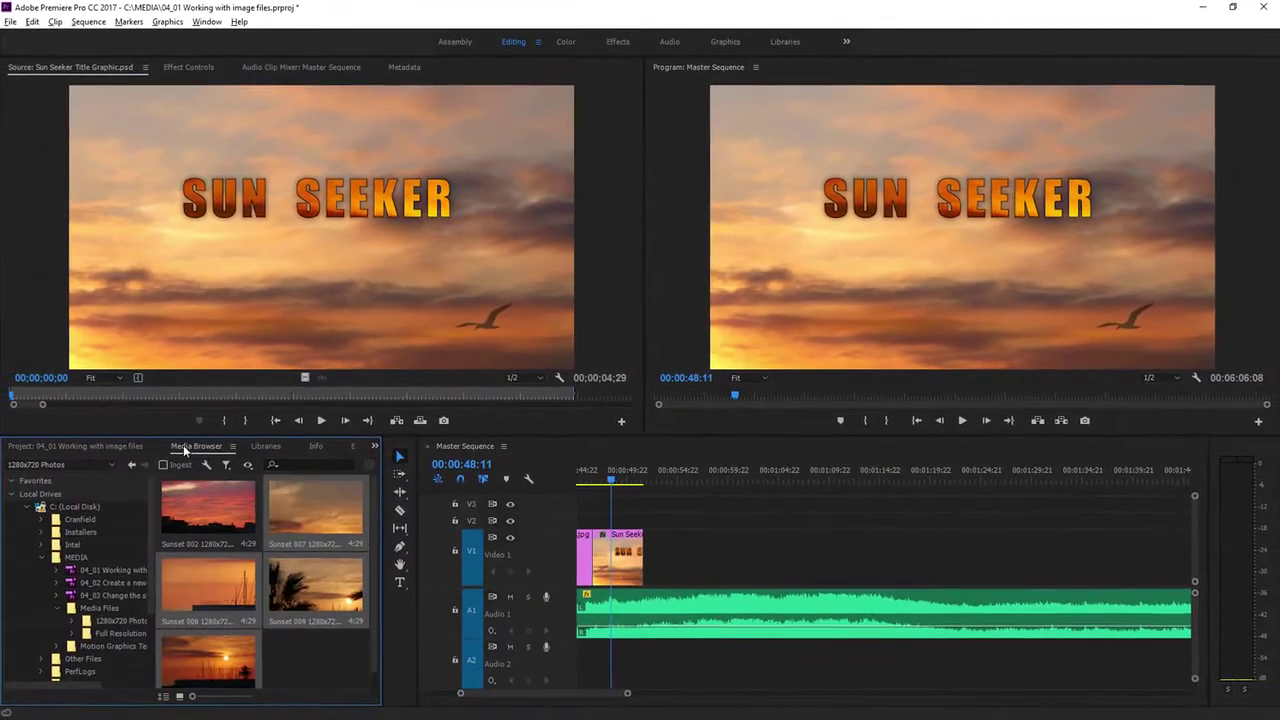
drag(284, 496, 685, 540)
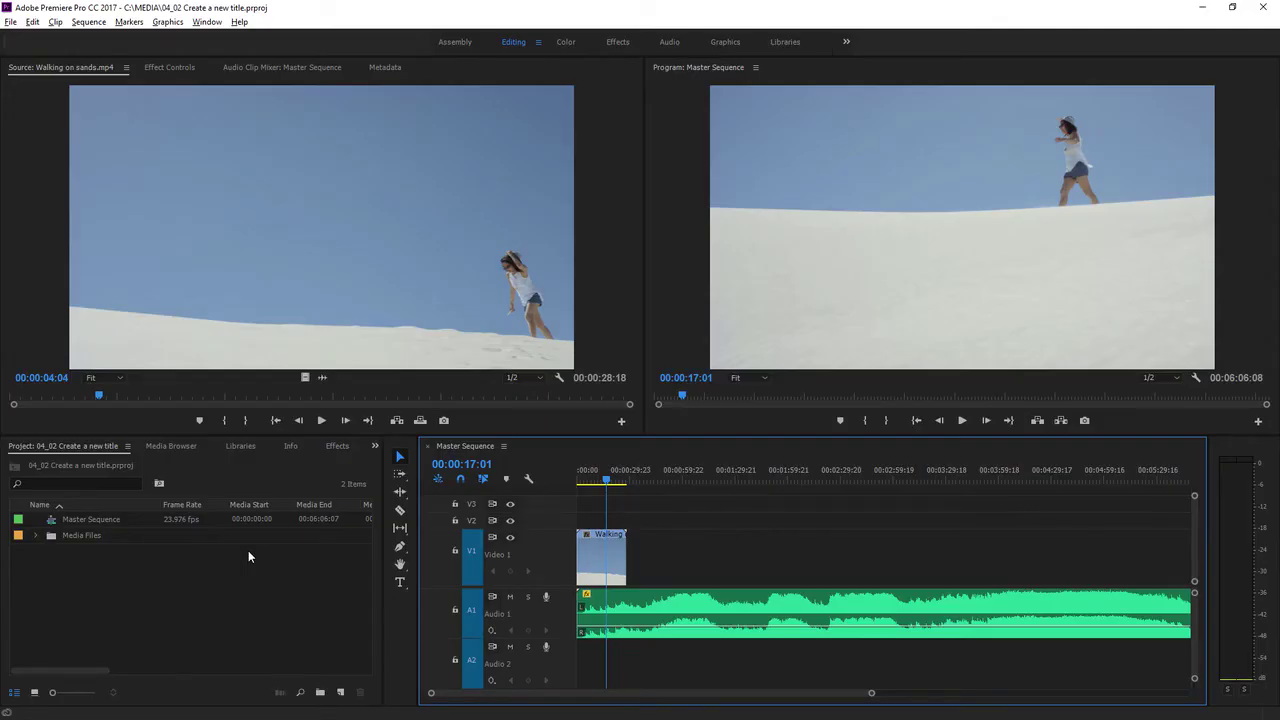
Switch to the Graphics workspace and reset it to its saved layout
click(731, 45)
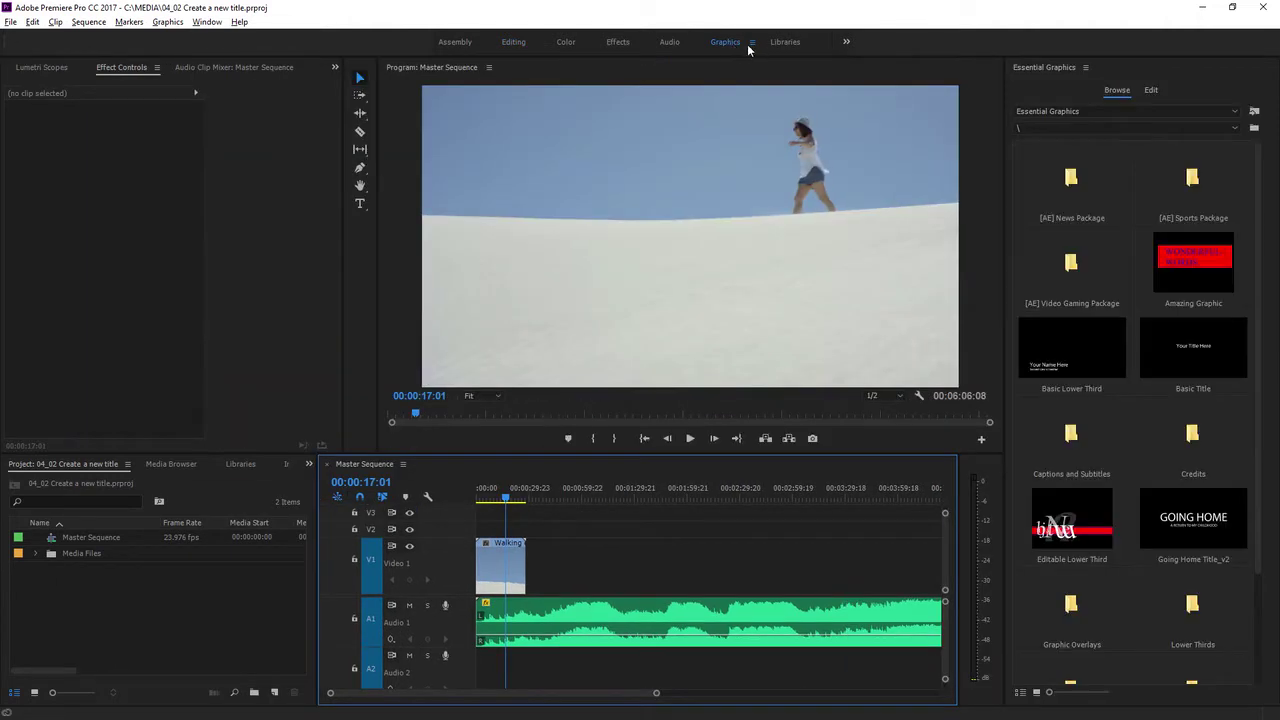
click(751, 43)
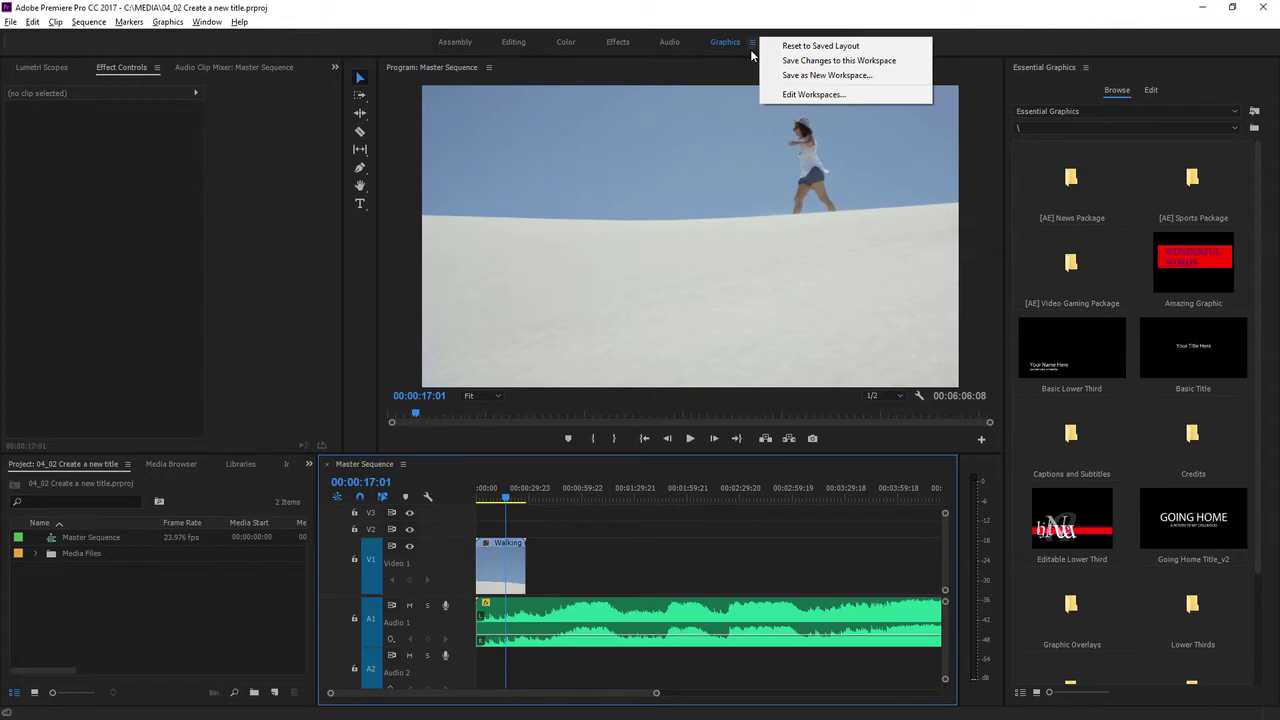
click(871, 46)
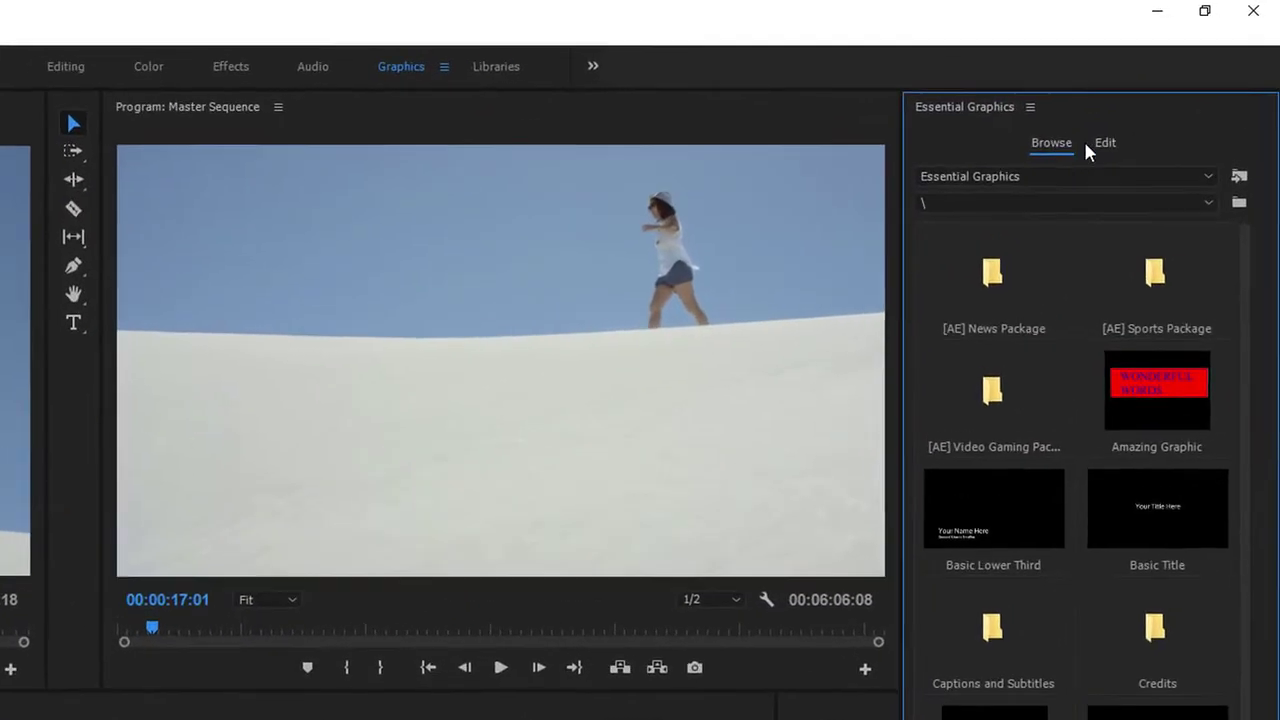
Place the Basic Lower Third template from Essential Graphics on V2 above the Walking clip
click(1114, 135)
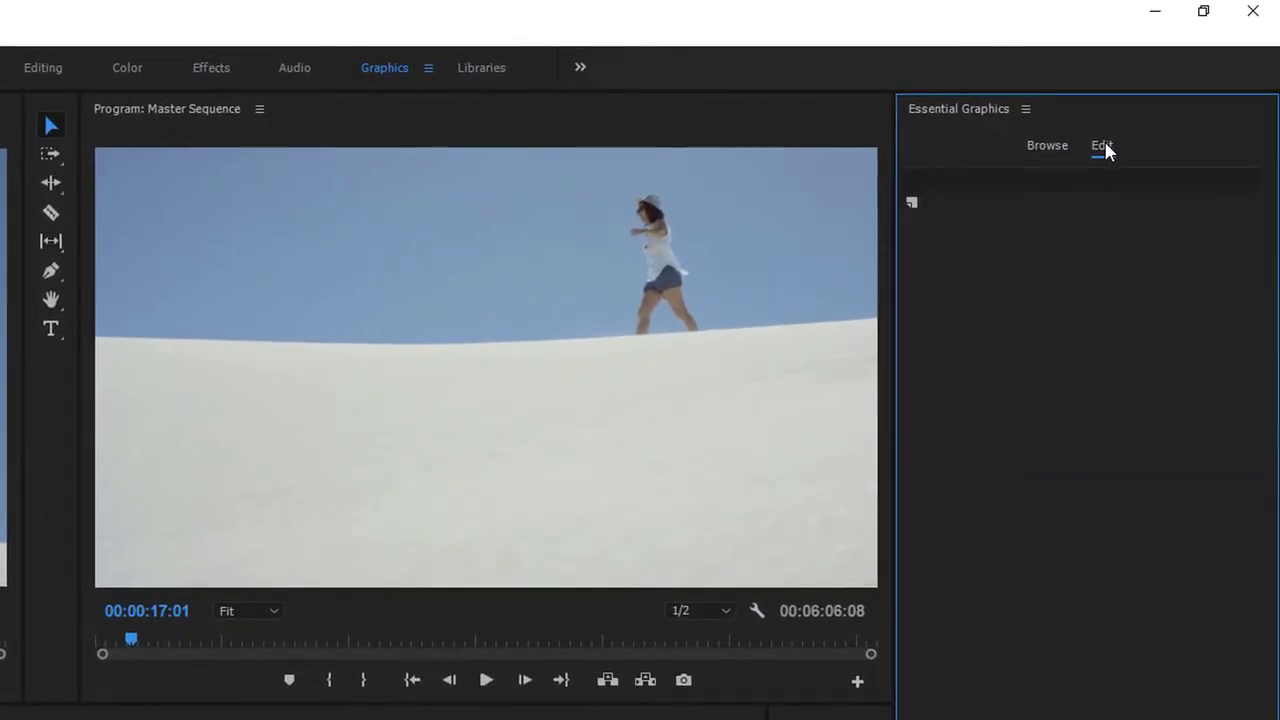
click(1058, 144)
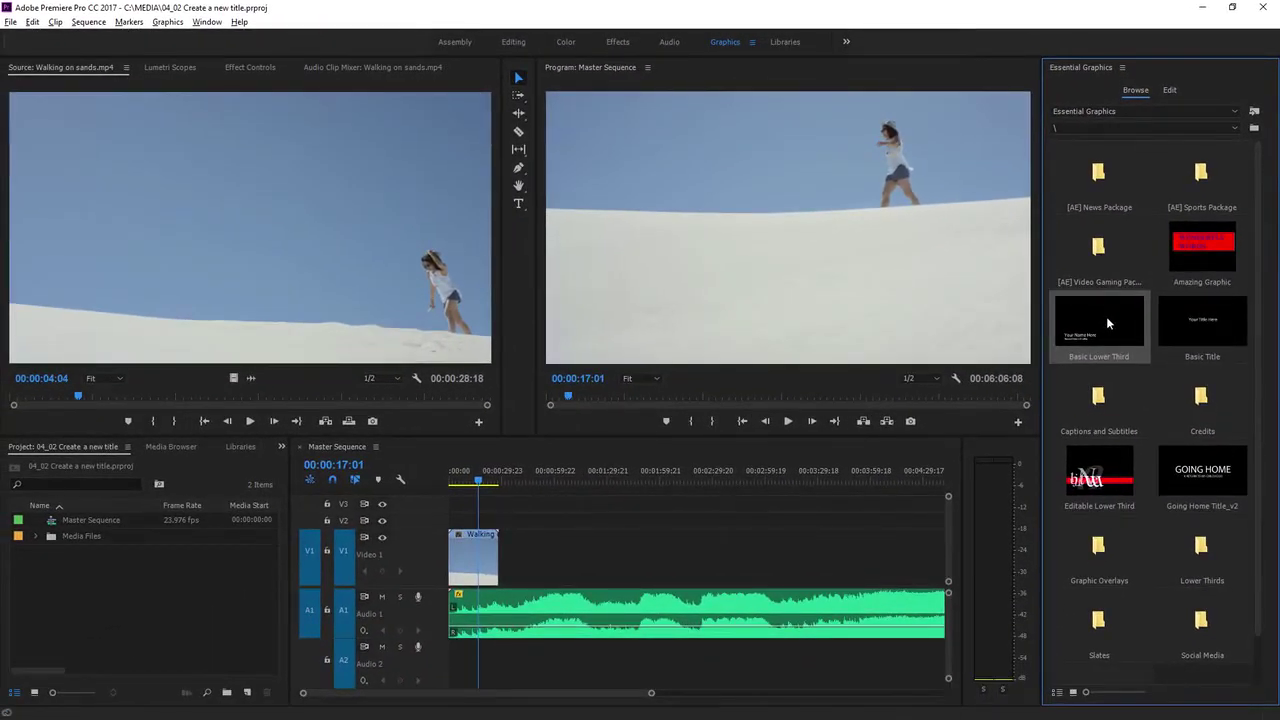
drag(842, 448, 472, 520)
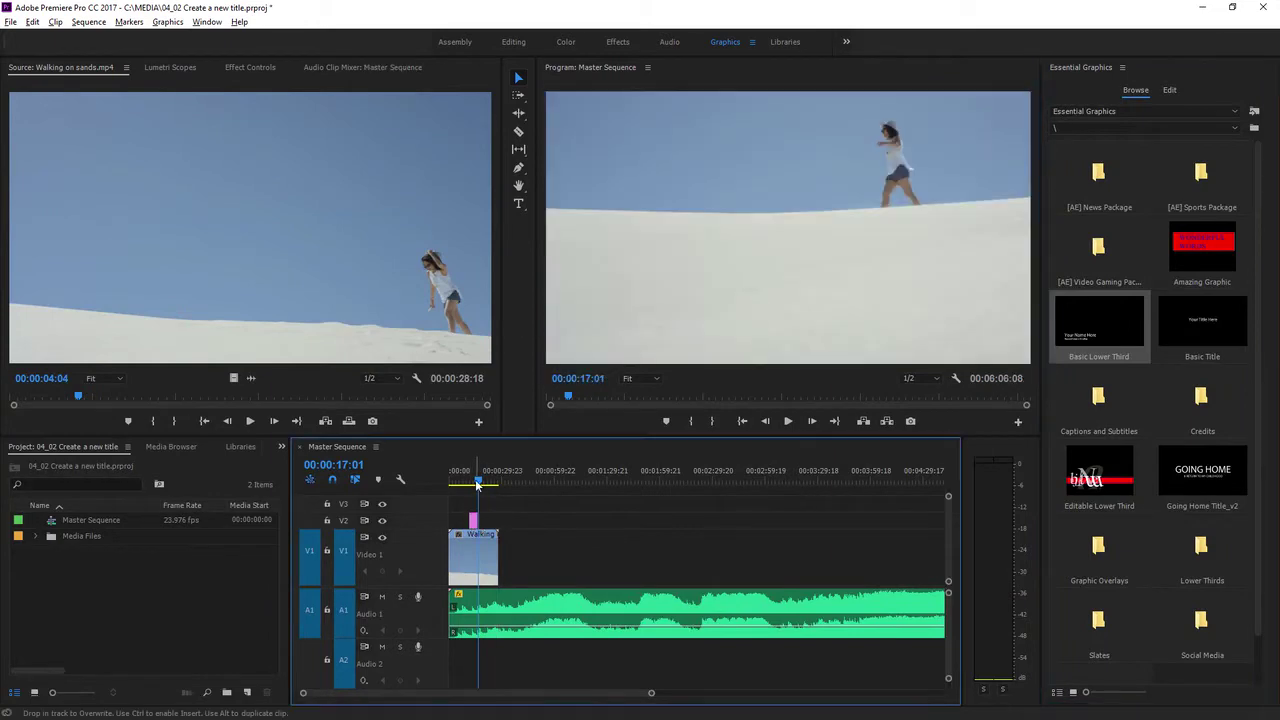
Park the playhead at 00:00:12:21 and sync the missing Myriad Pro Bold and Regular fonts from Typekit
click(472, 481)
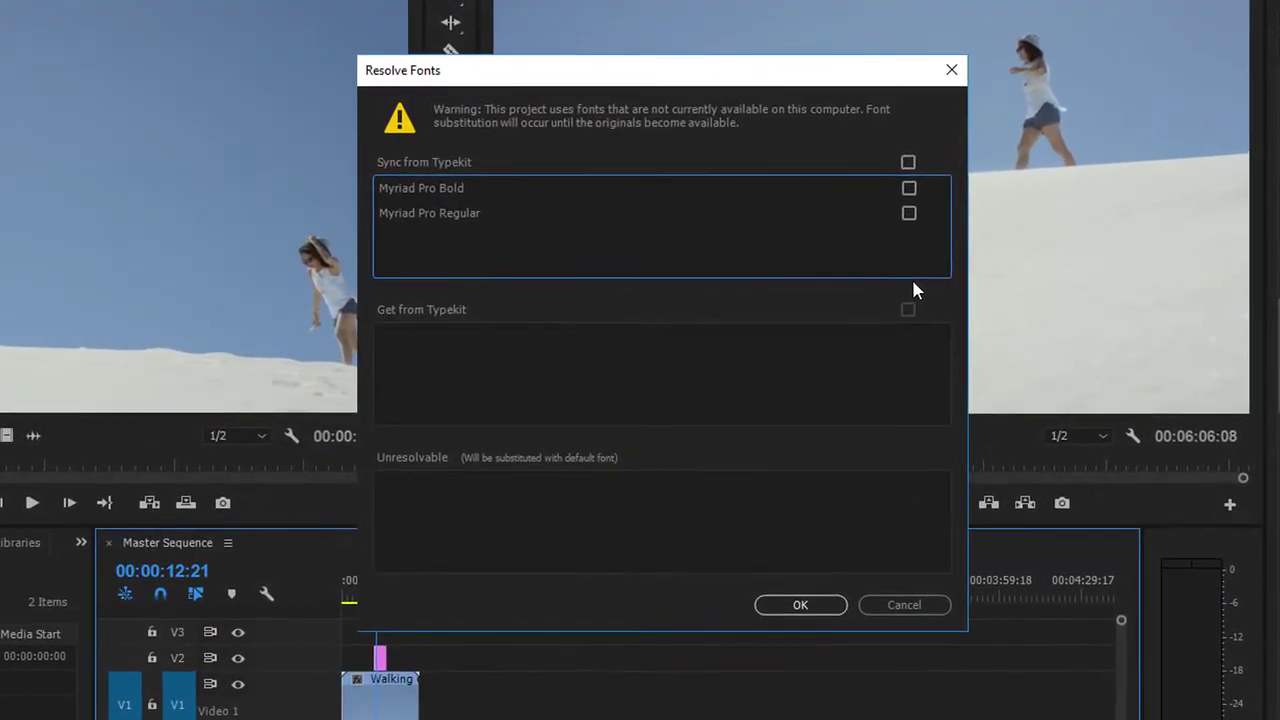
click(908, 162)
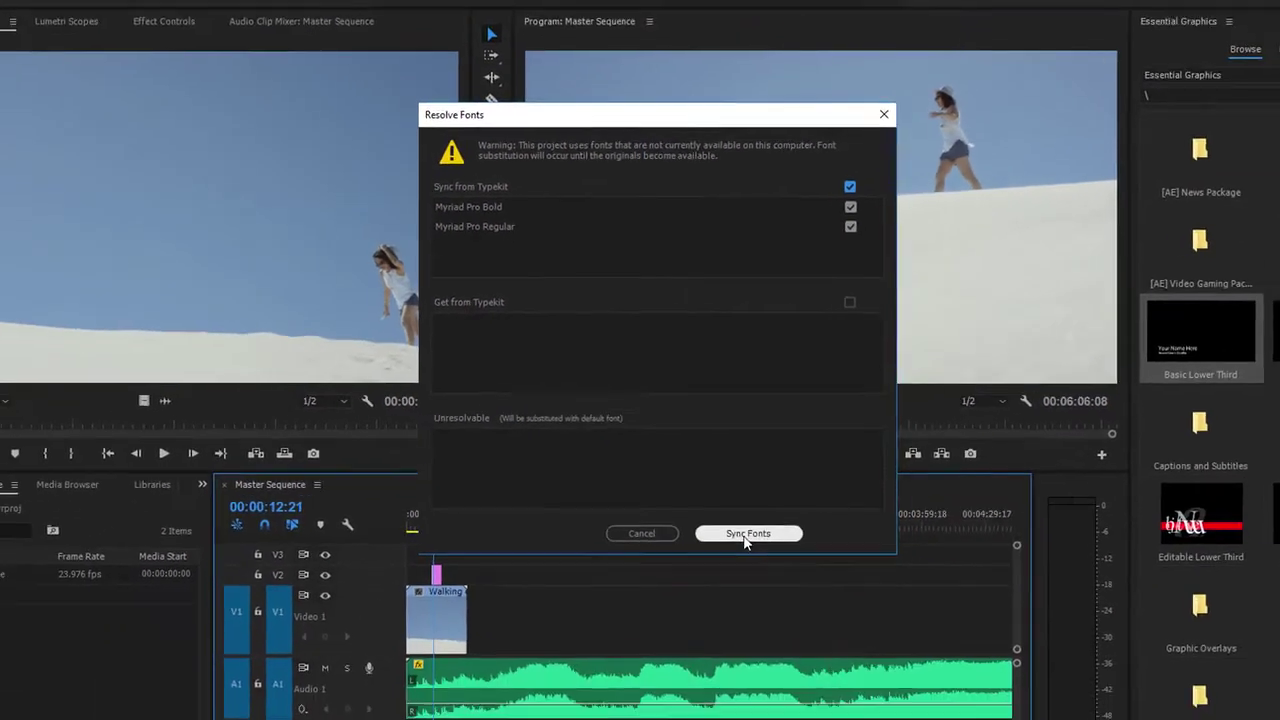
click(748, 533)
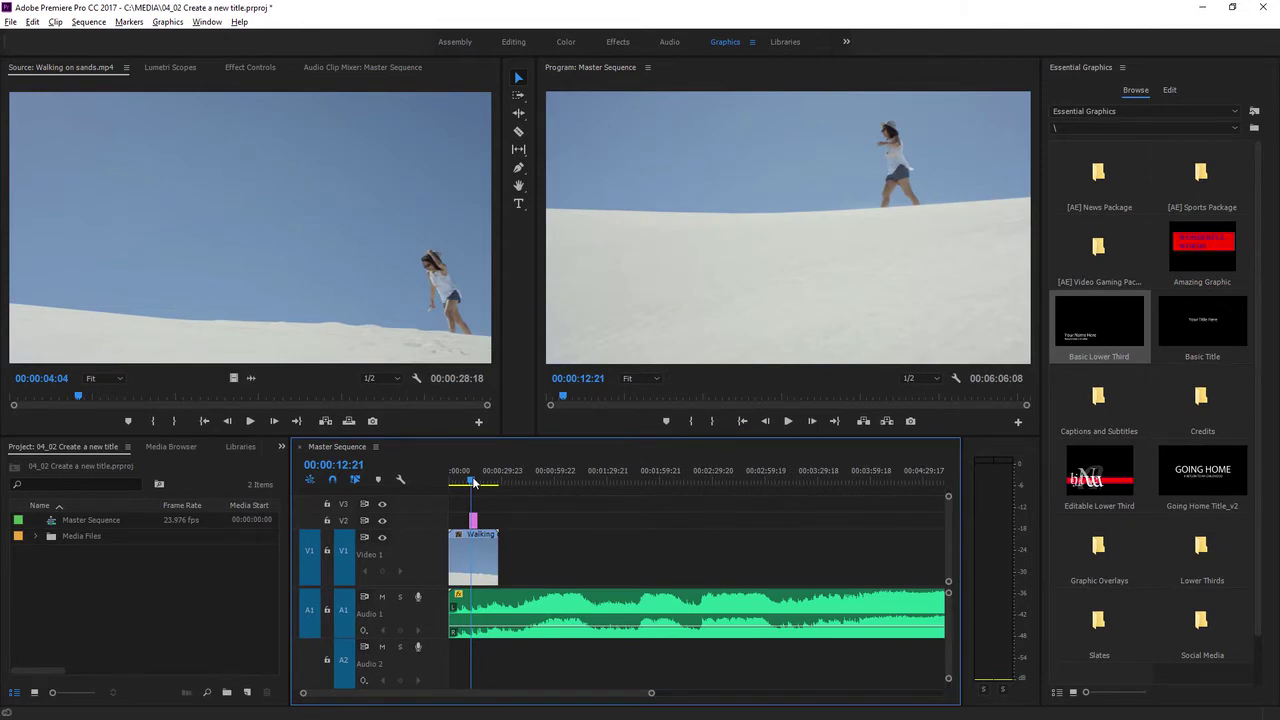
Move the playhead to 00:00:12:12 and lengthen the lower third graphic on V2 by extending its end
click(474, 483)
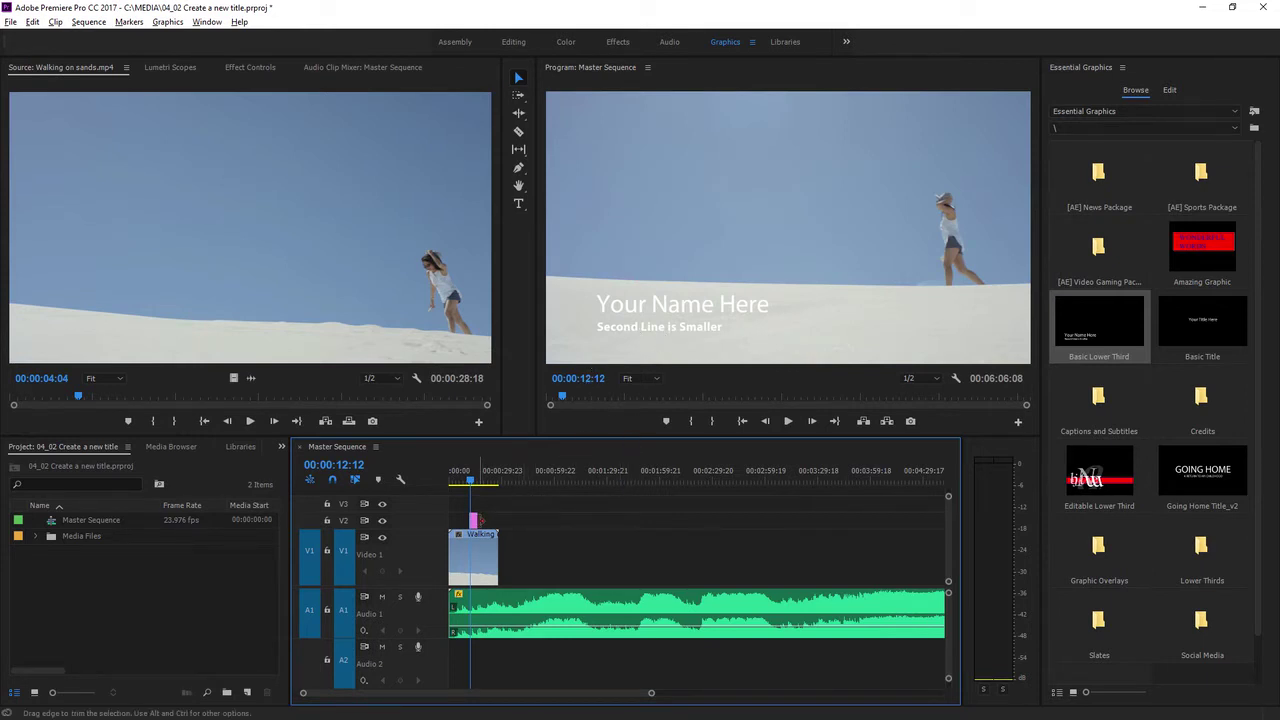
drag(476, 521, 485, 521)
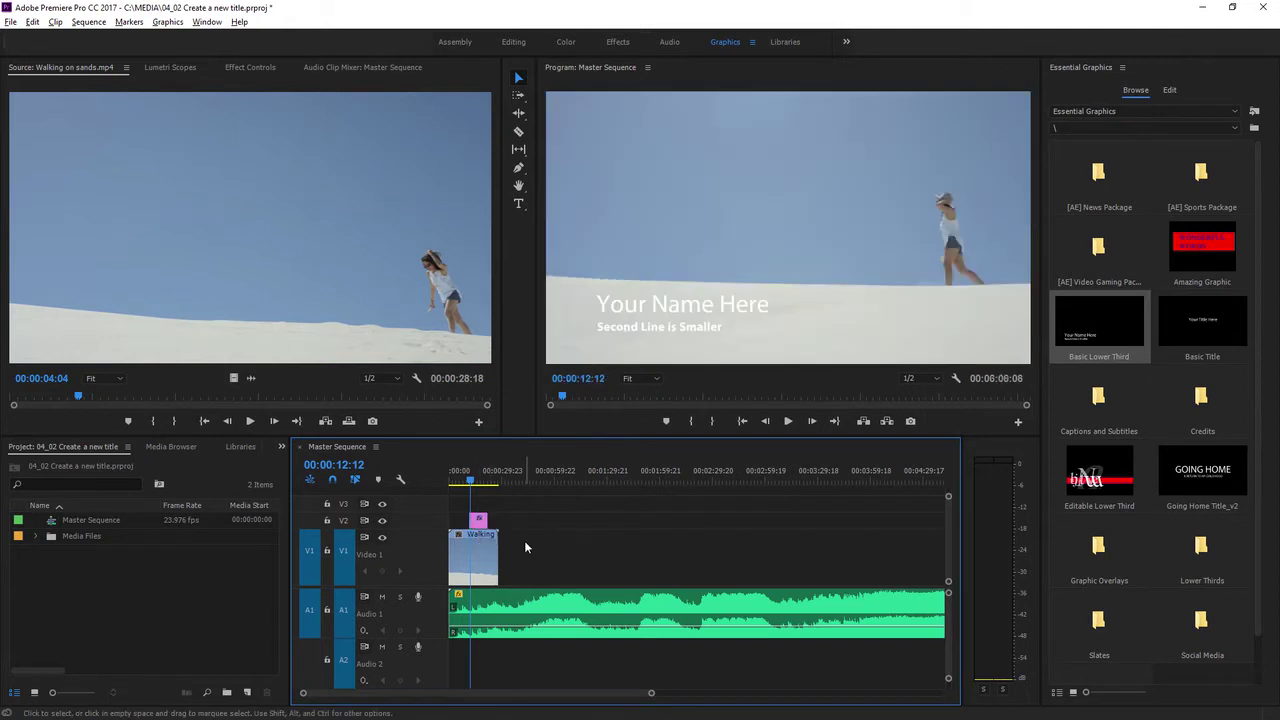
Replace the "Your Name Here" line of the lower third with the person's full name
click(478, 519)
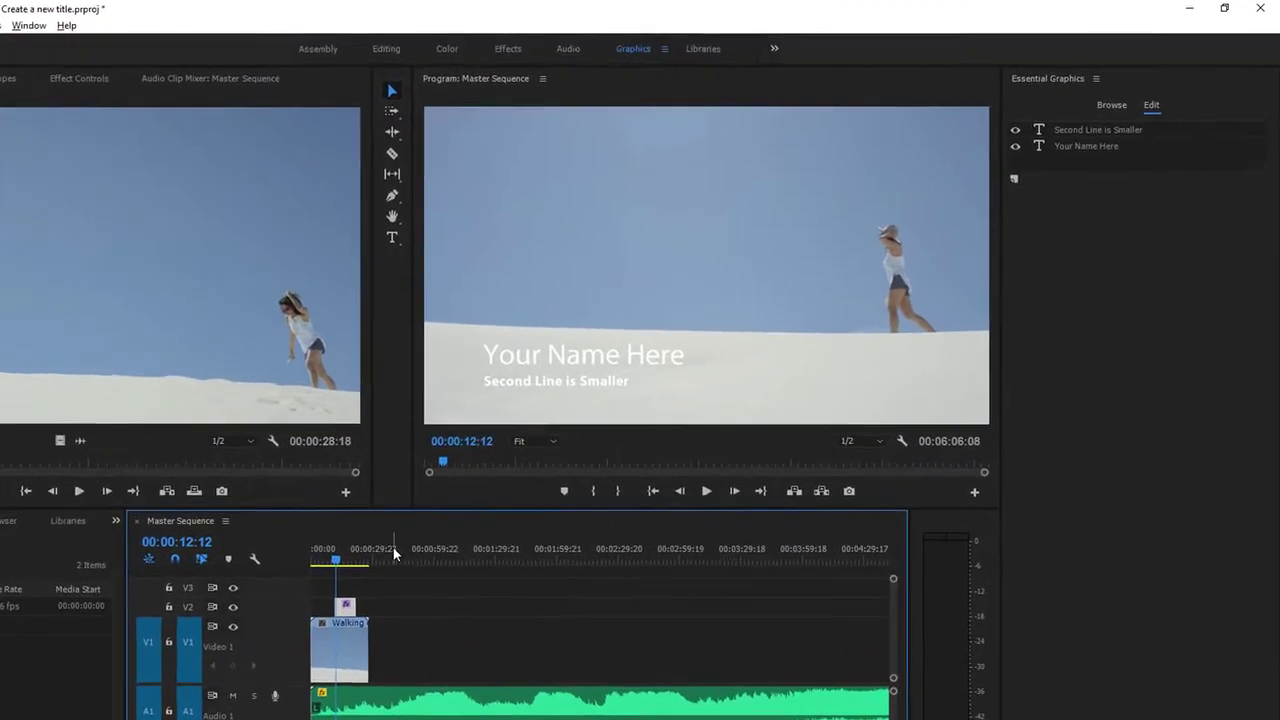
click(392, 237)
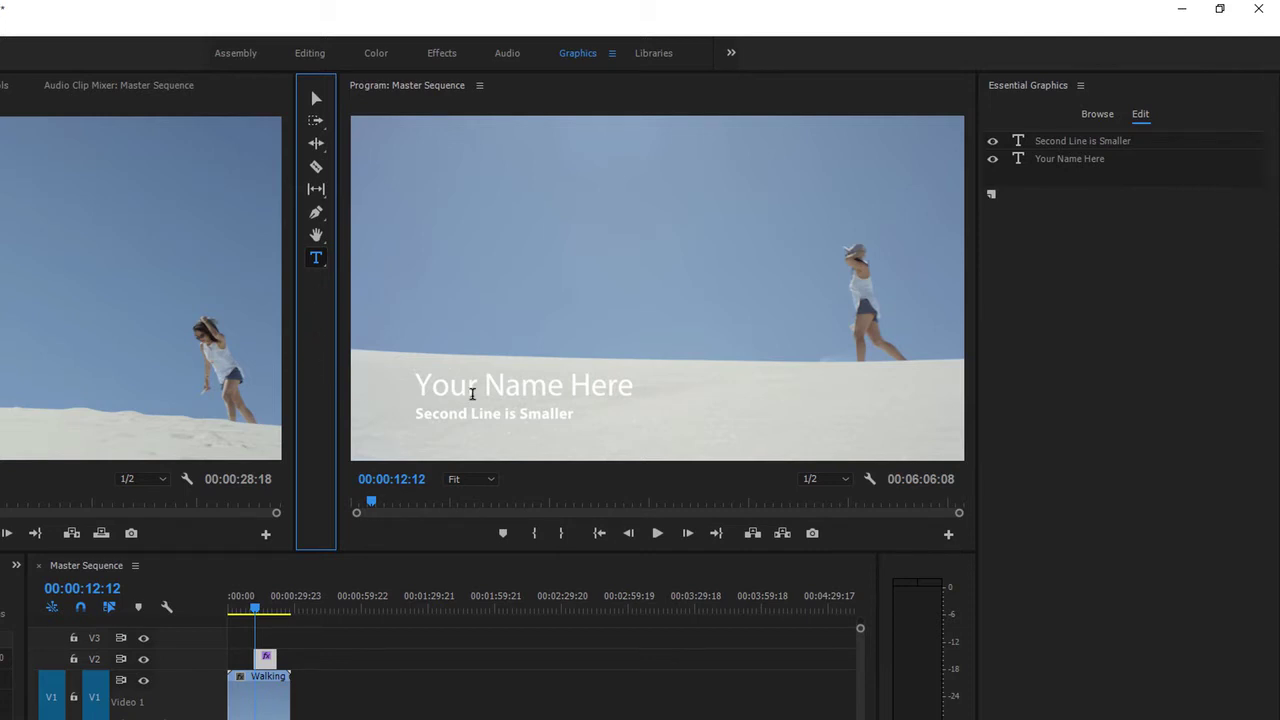
click(433, 386)
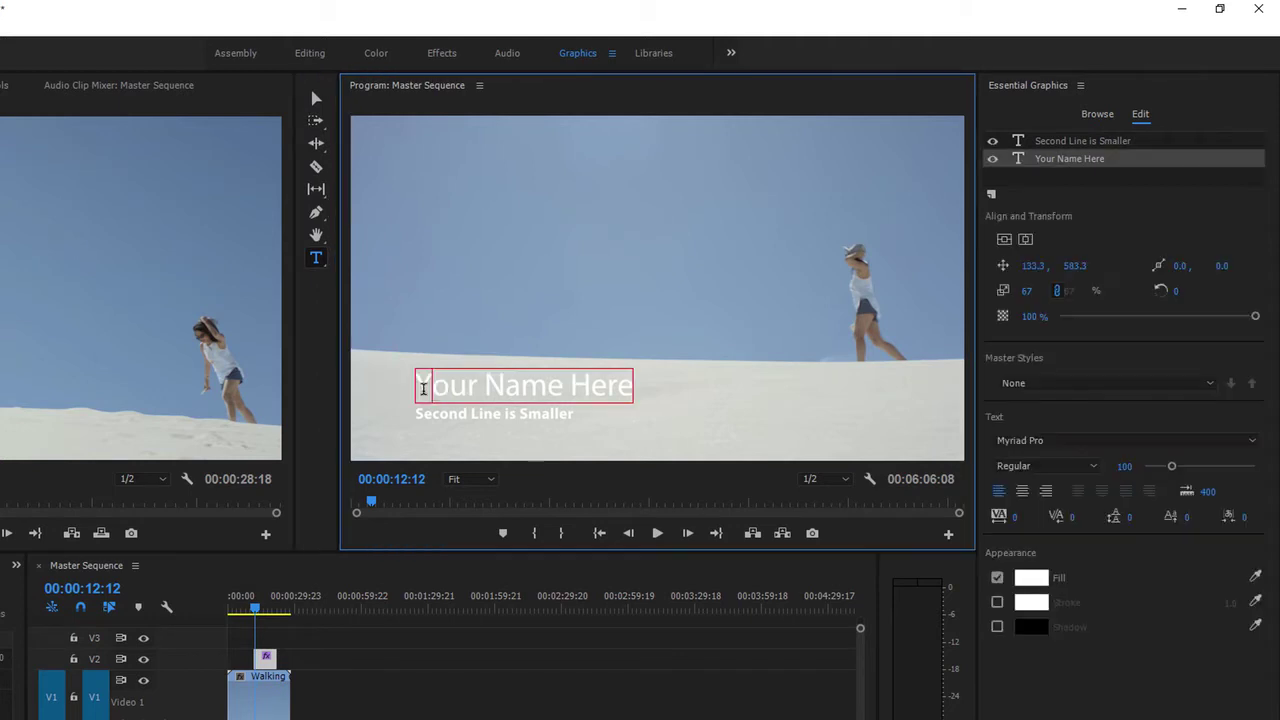
drag(420, 385, 643, 404)
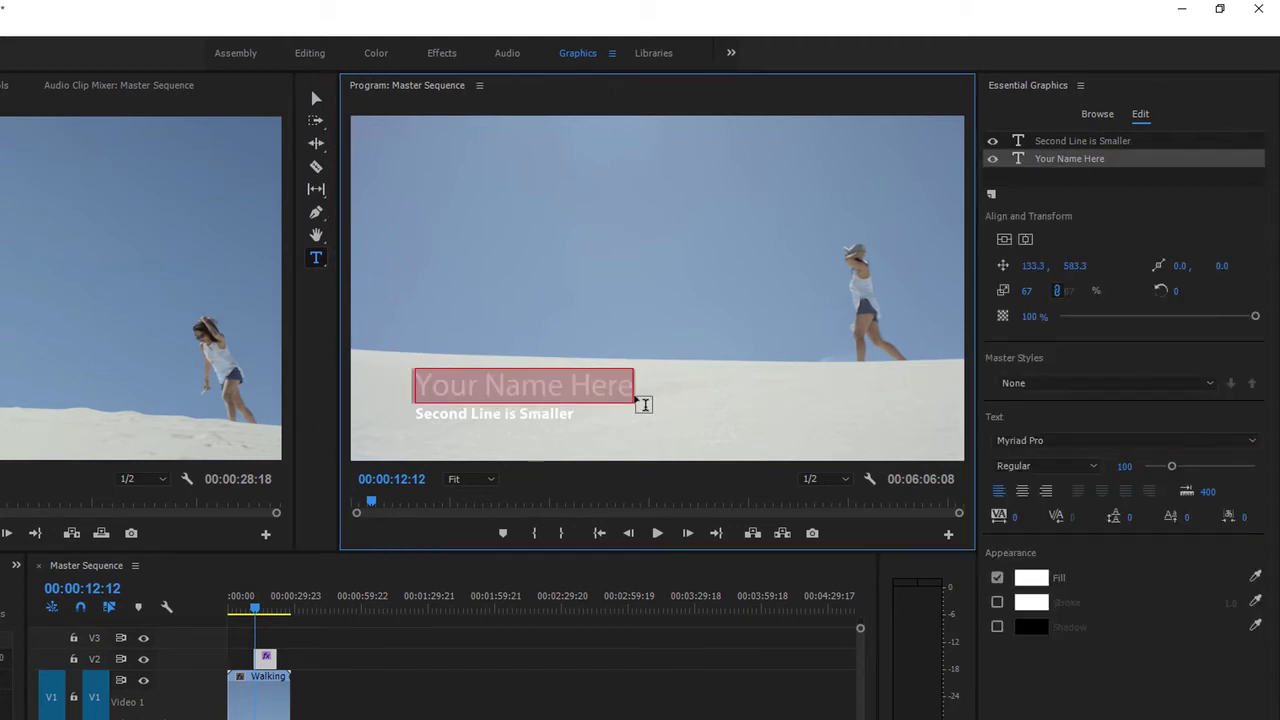
text(Maxim Ja)
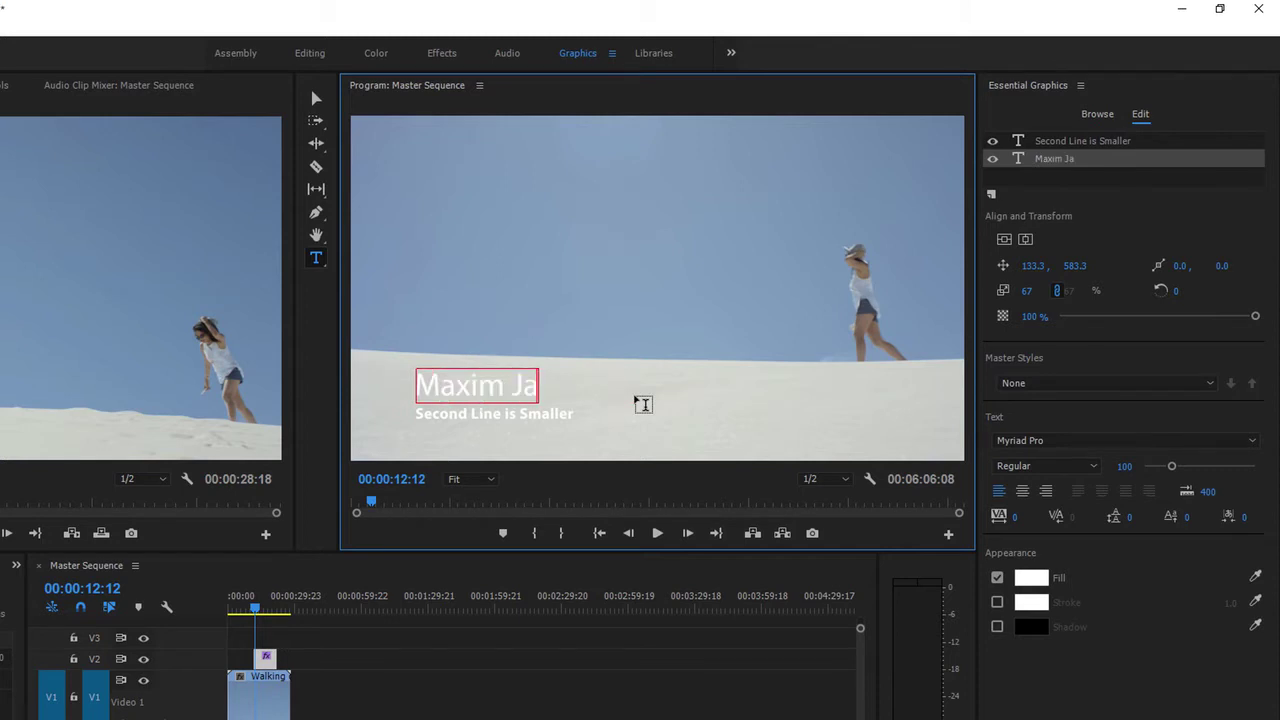
text(go)
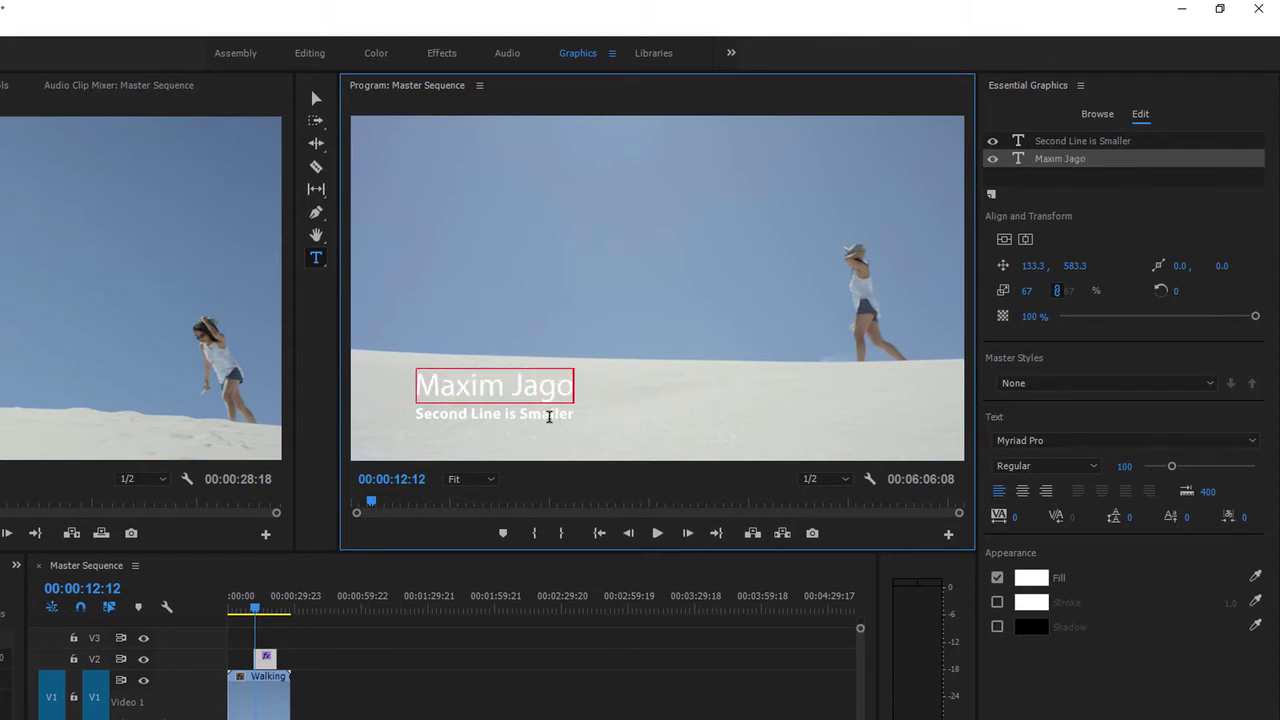
Replace the "Second Line is Smaller" text with "Travelogue"
click(549, 415)
key(ctrl+a)
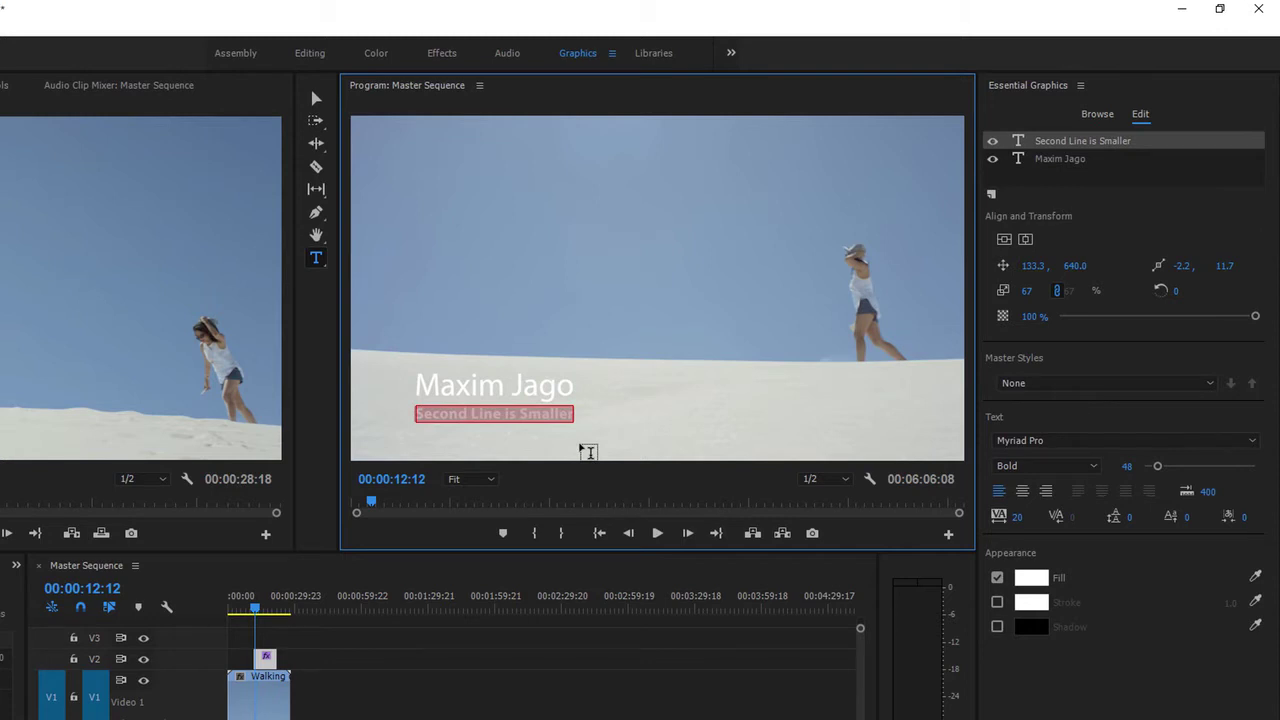
key(BackSpace)
text(Travelogue)
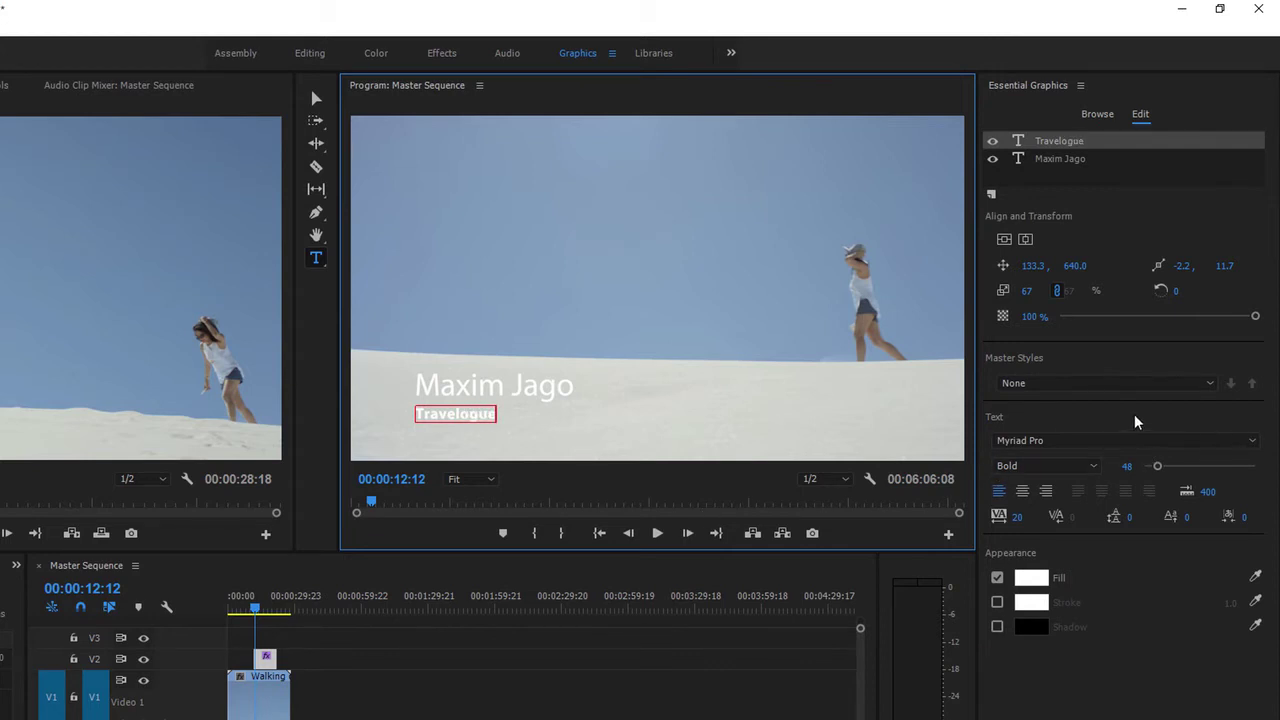
Examine the font choices for the Travelogue line and the properties of both text layers
click(1136, 444)
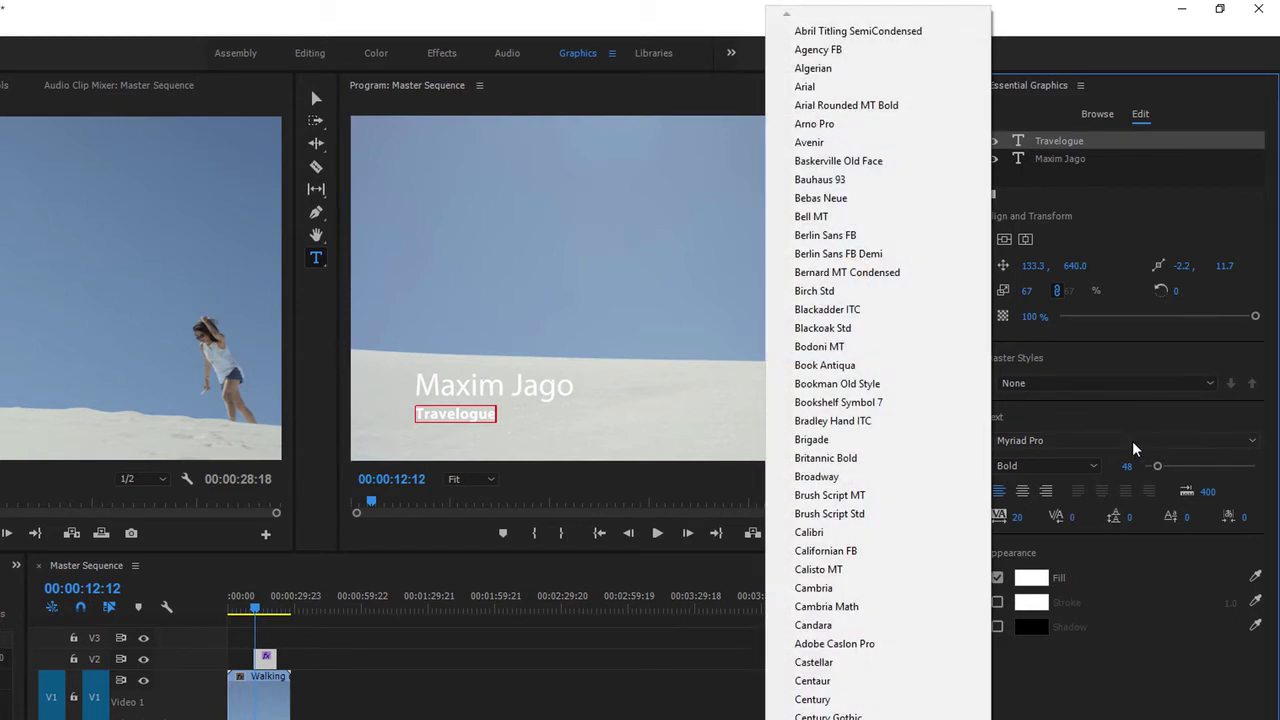
click(1089, 666)
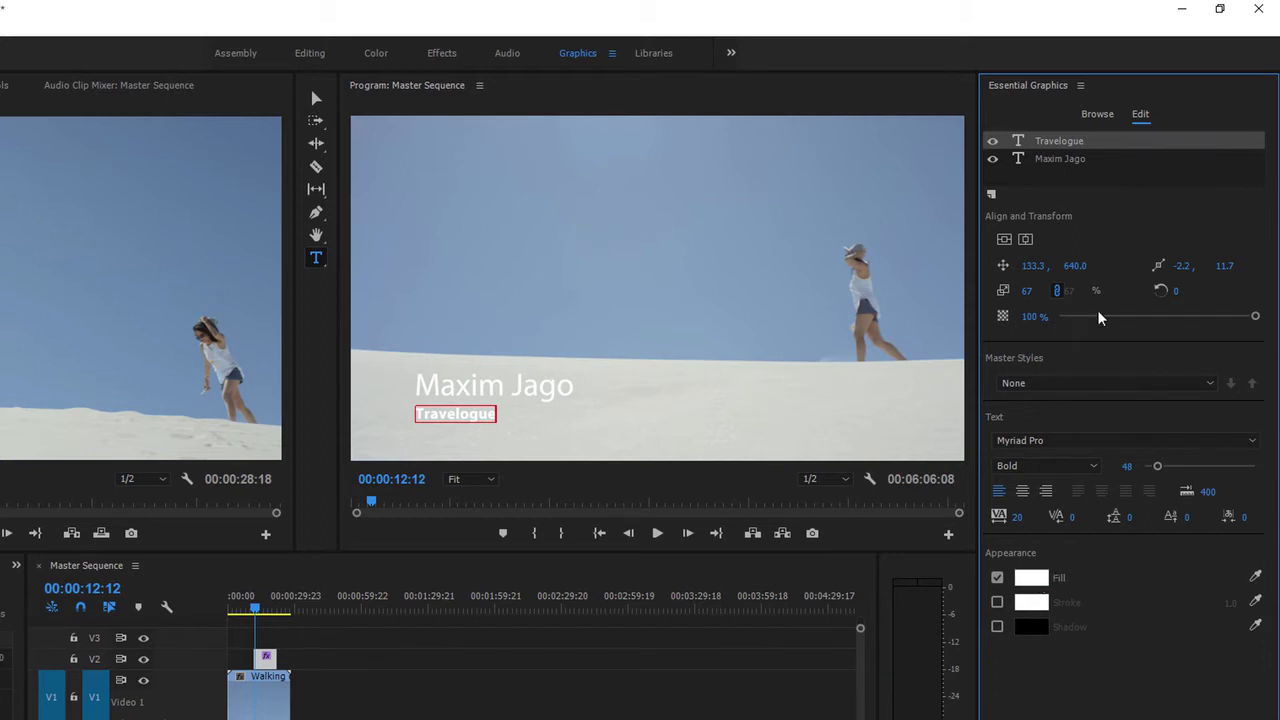
click(1072, 160)
click(1088, 146)
click(1092, 165)
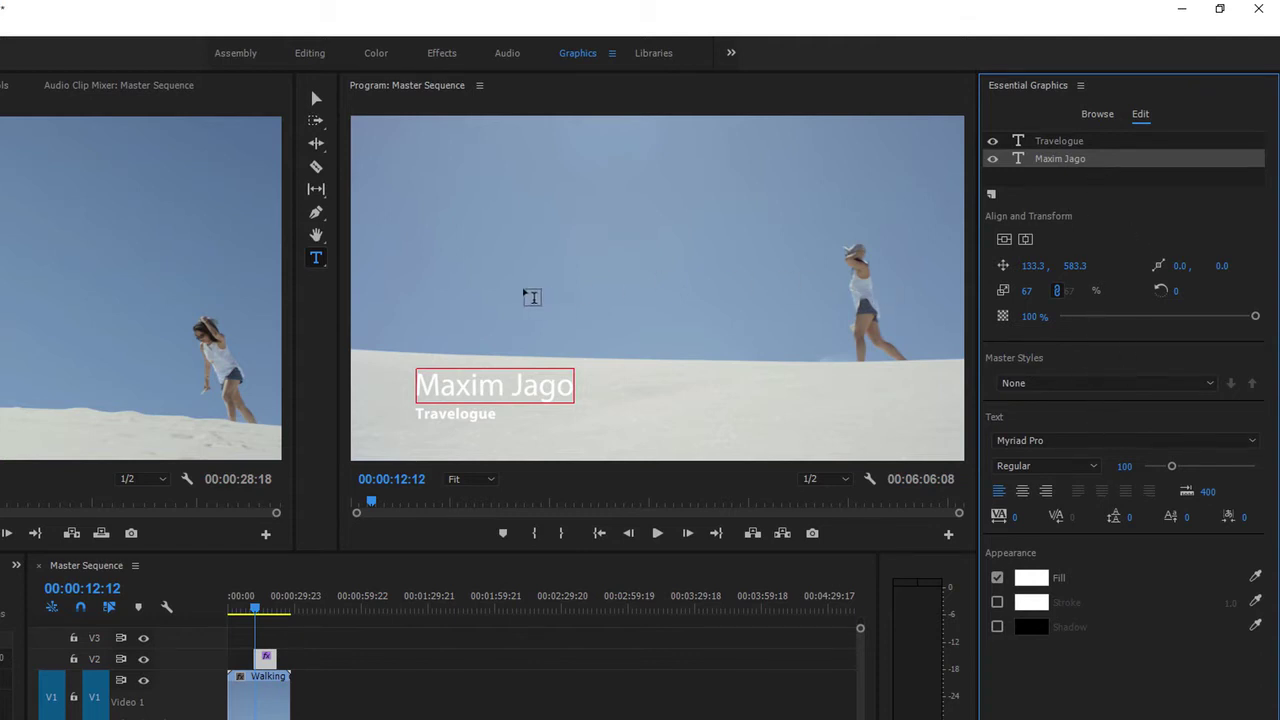
Add the vertical text "Holidays" in the upper-left area of the video frame with the Vertical Type Tool
click(316, 257)
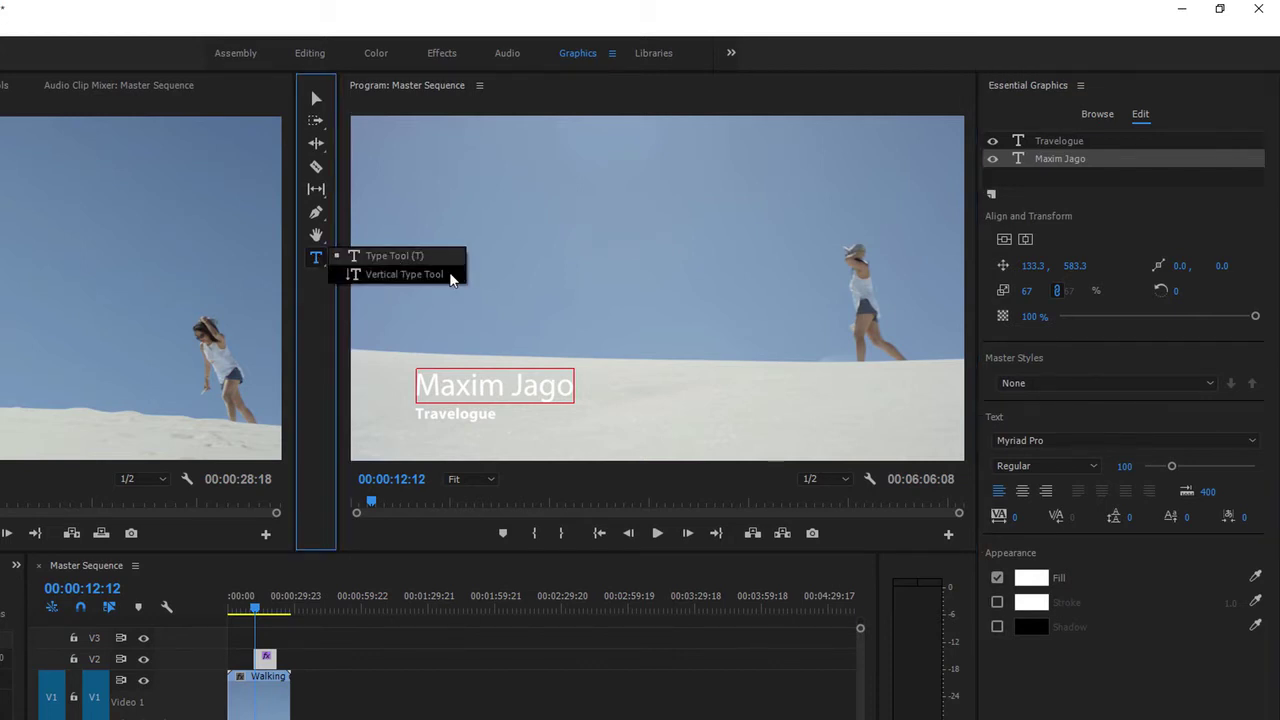
click(449, 272)
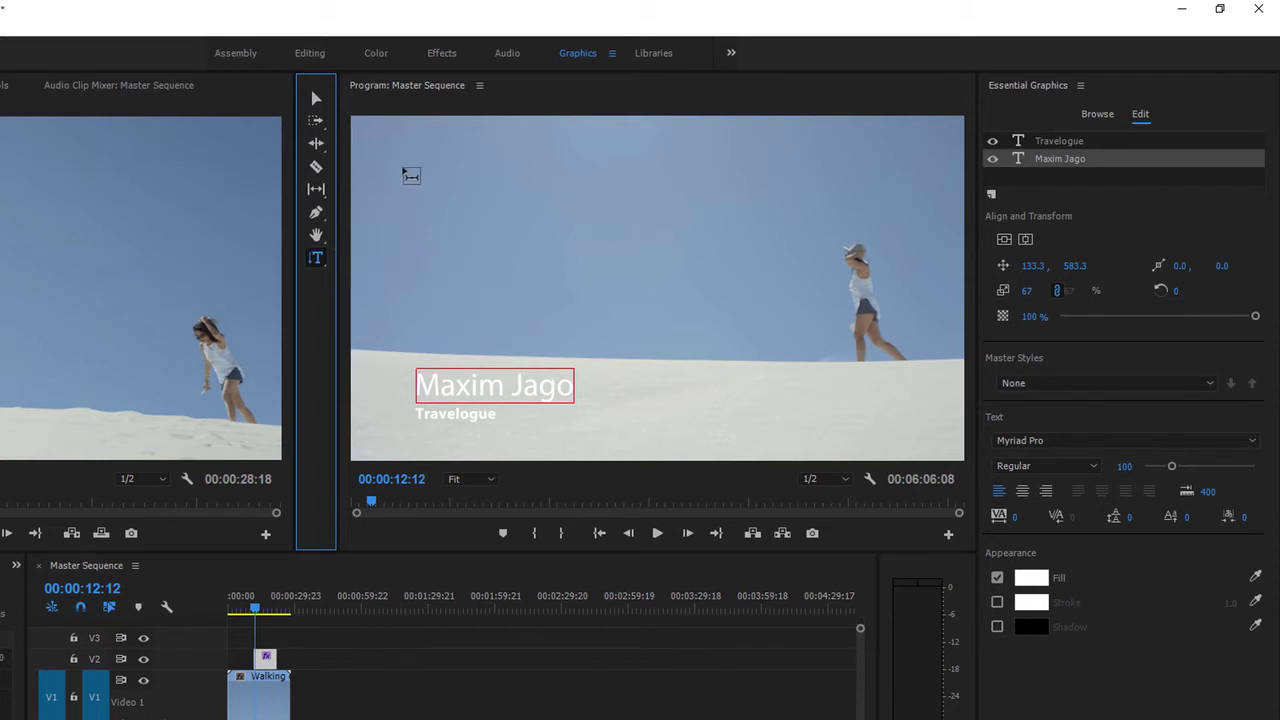
click(390, 154)
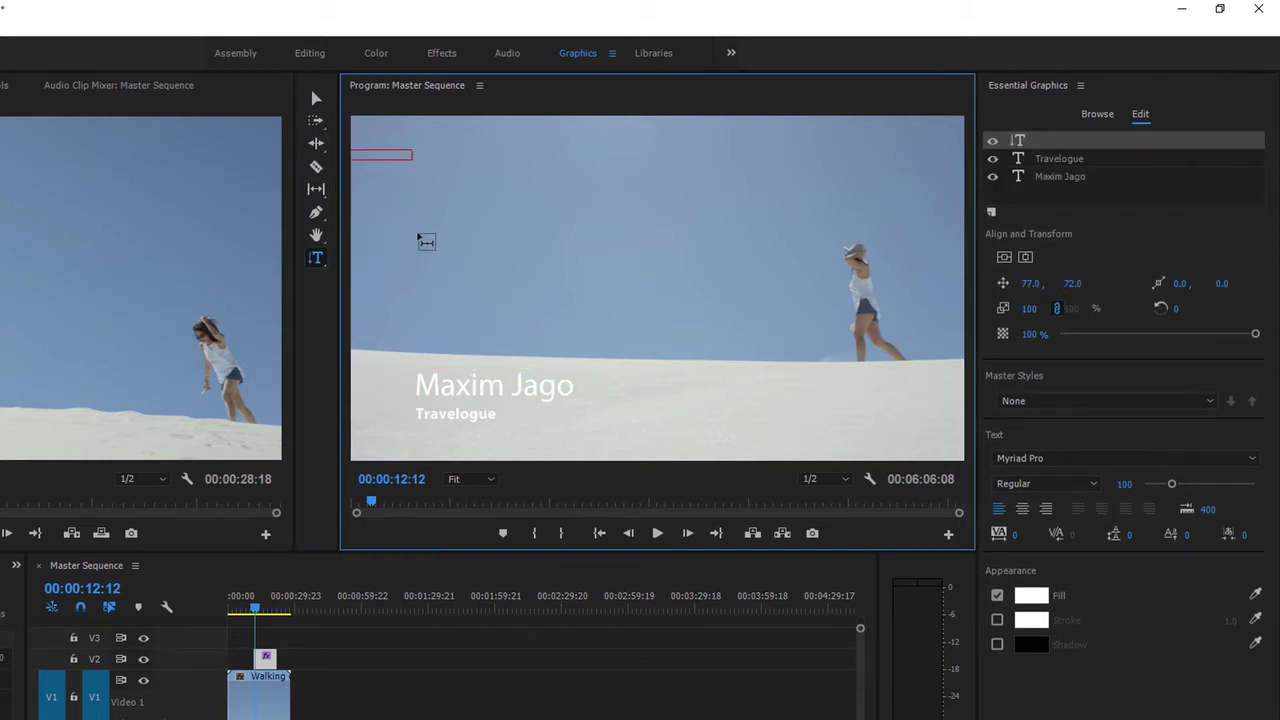
text(Holidays)
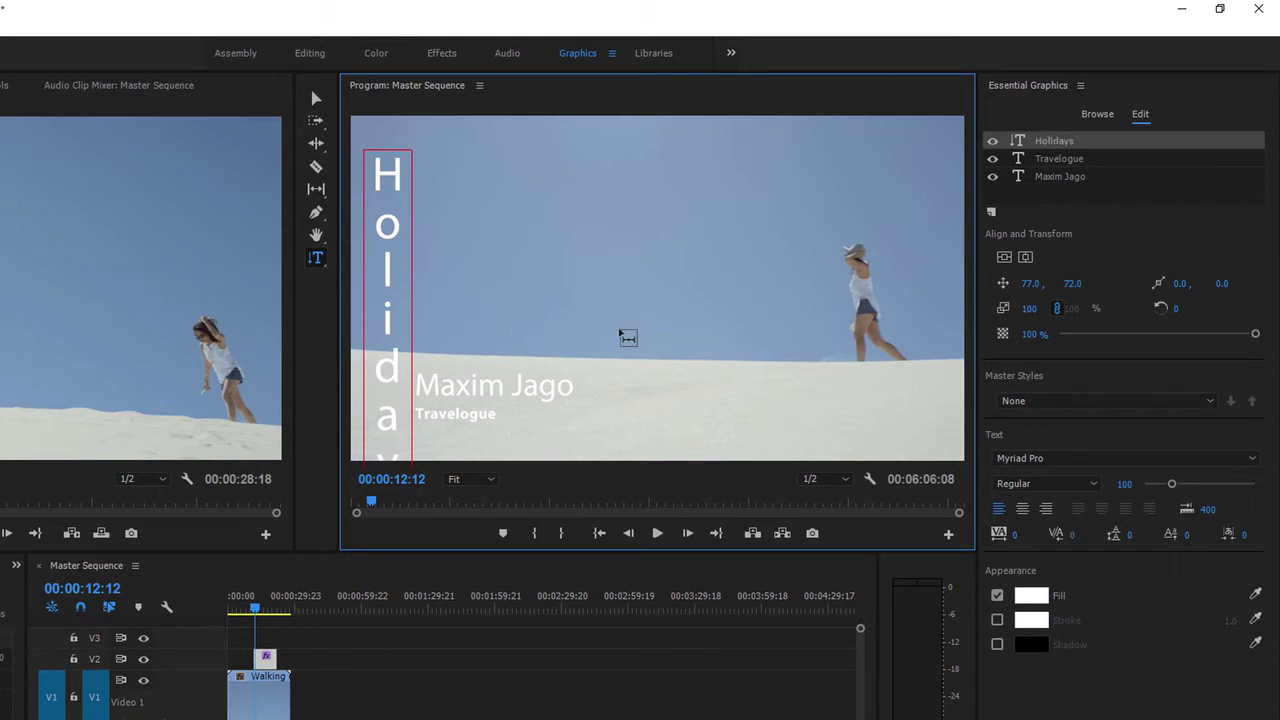
Set the font size of the whole vertical Holidays text to 48
key(ctrl+a)
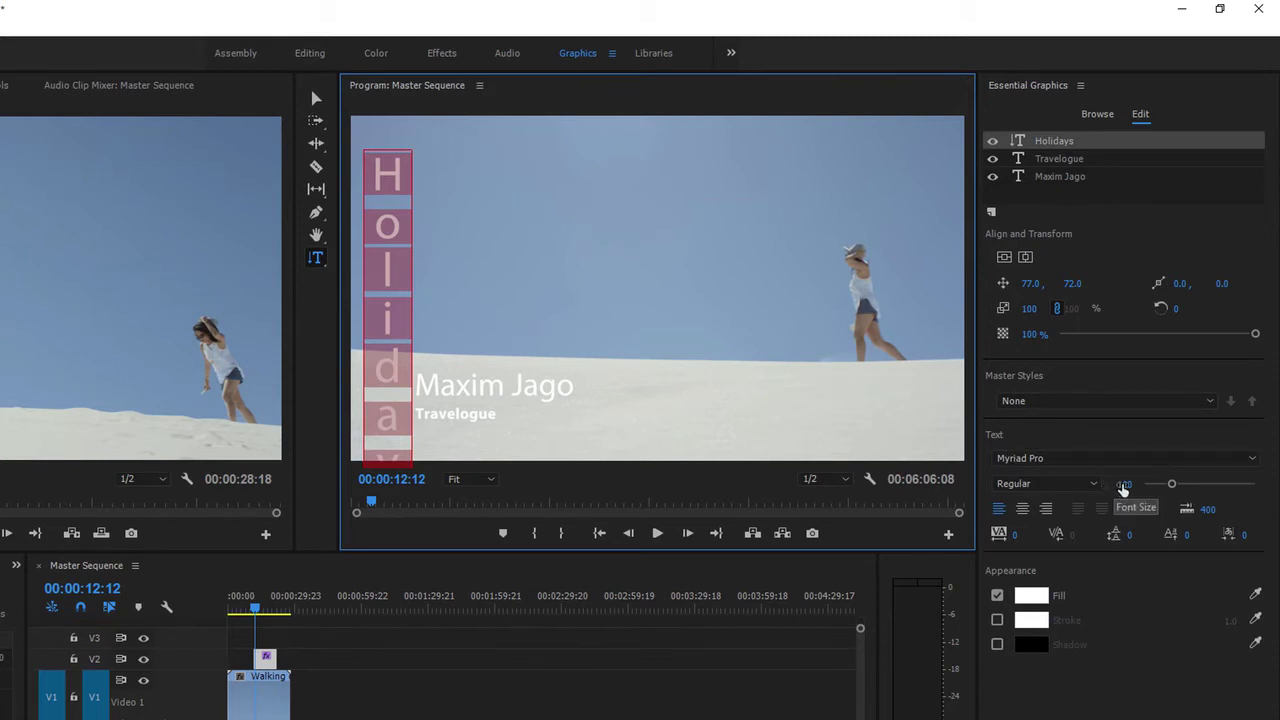
drag(1122, 488, 1123, 488)
drag(1125, 484, 1073, 484)
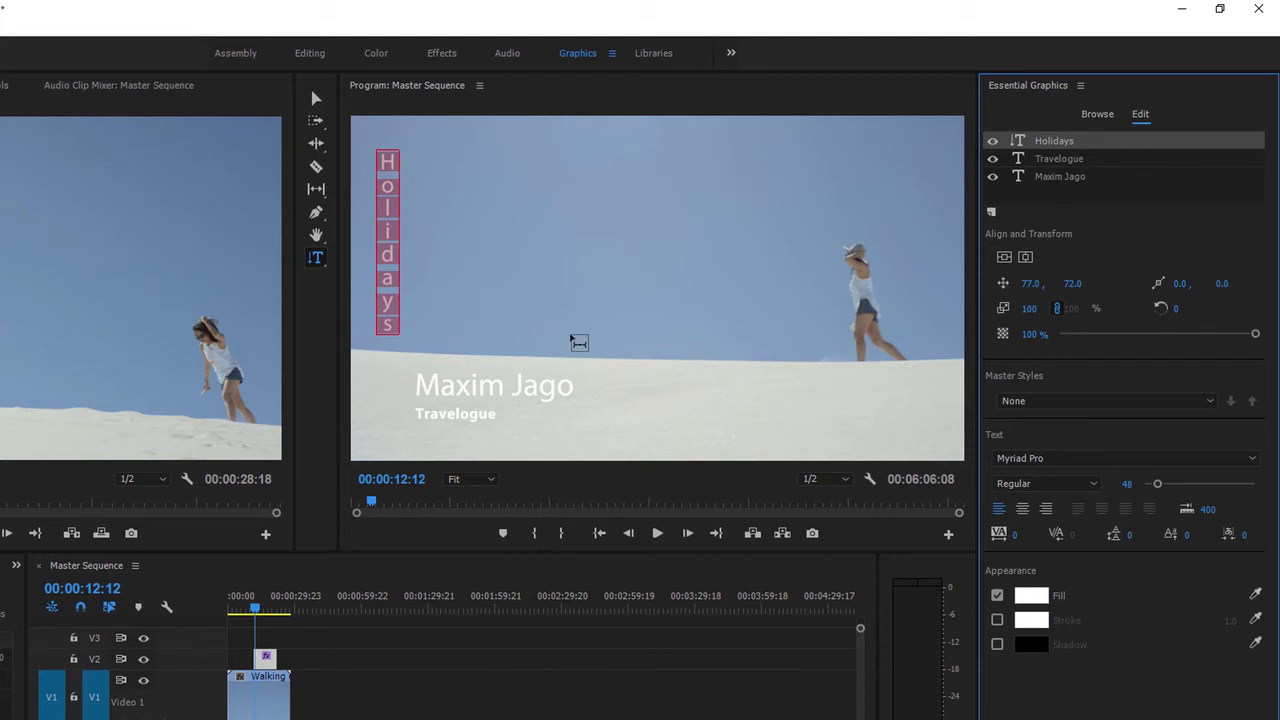
Draw a rectangle around the two horizontal text lines and place its layer beneath all the text layers
click(316, 216)
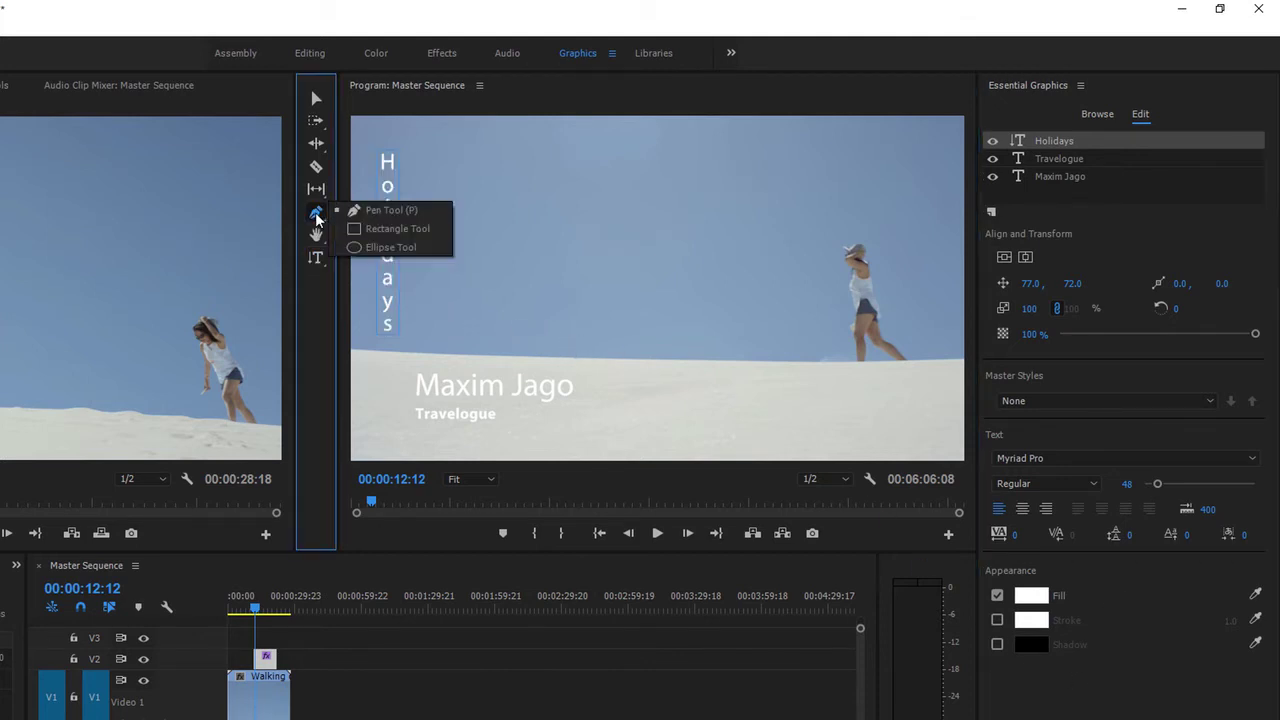
click(441, 228)
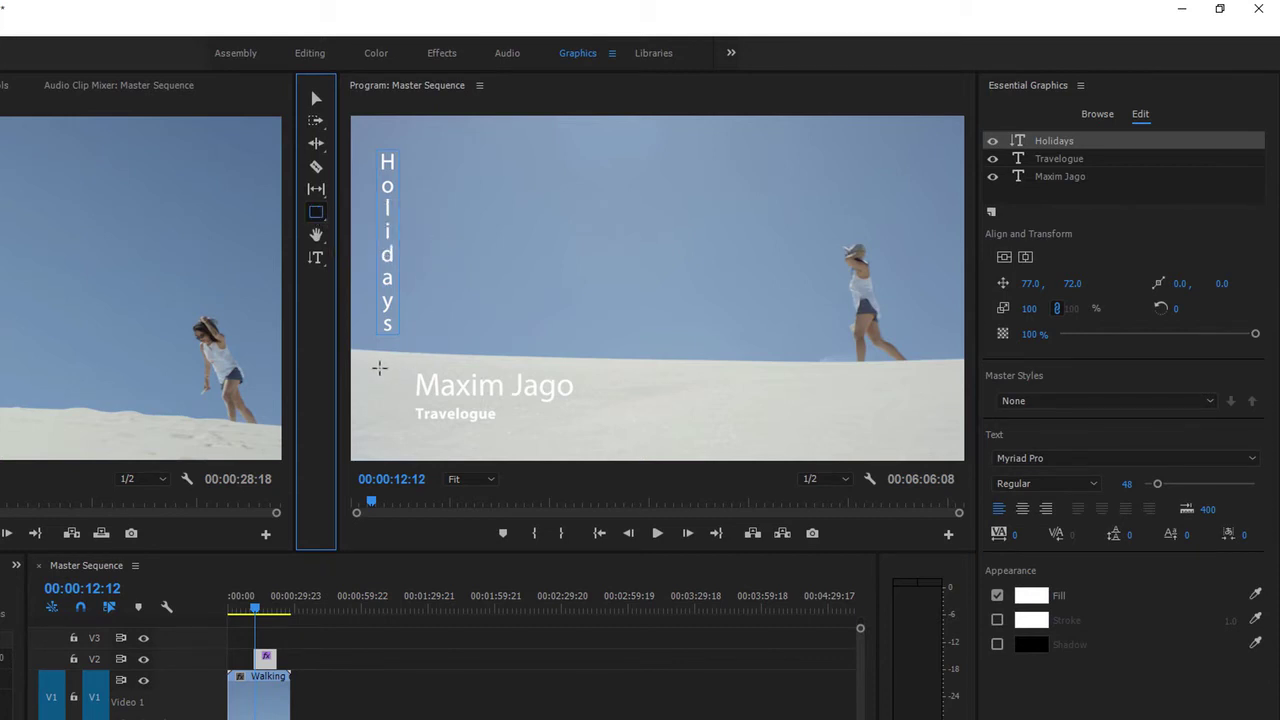
drag(381, 364, 640, 432)
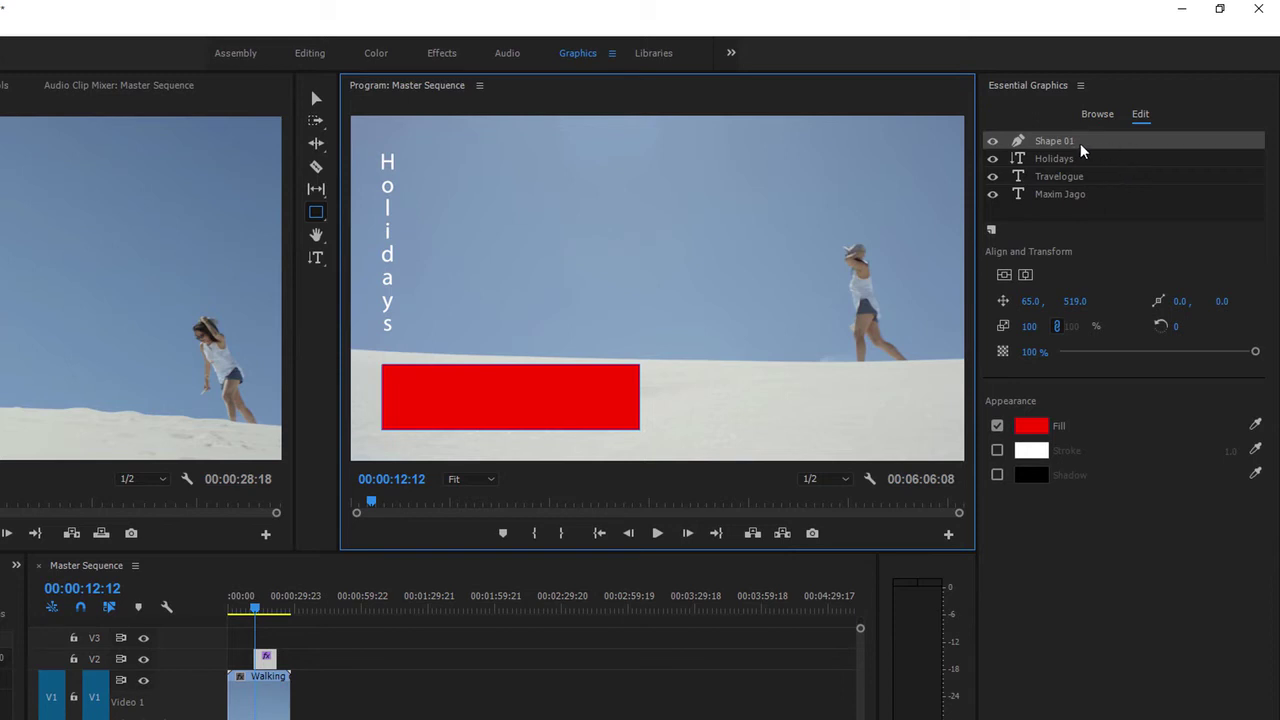
drag(1081, 149, 1086, 199)
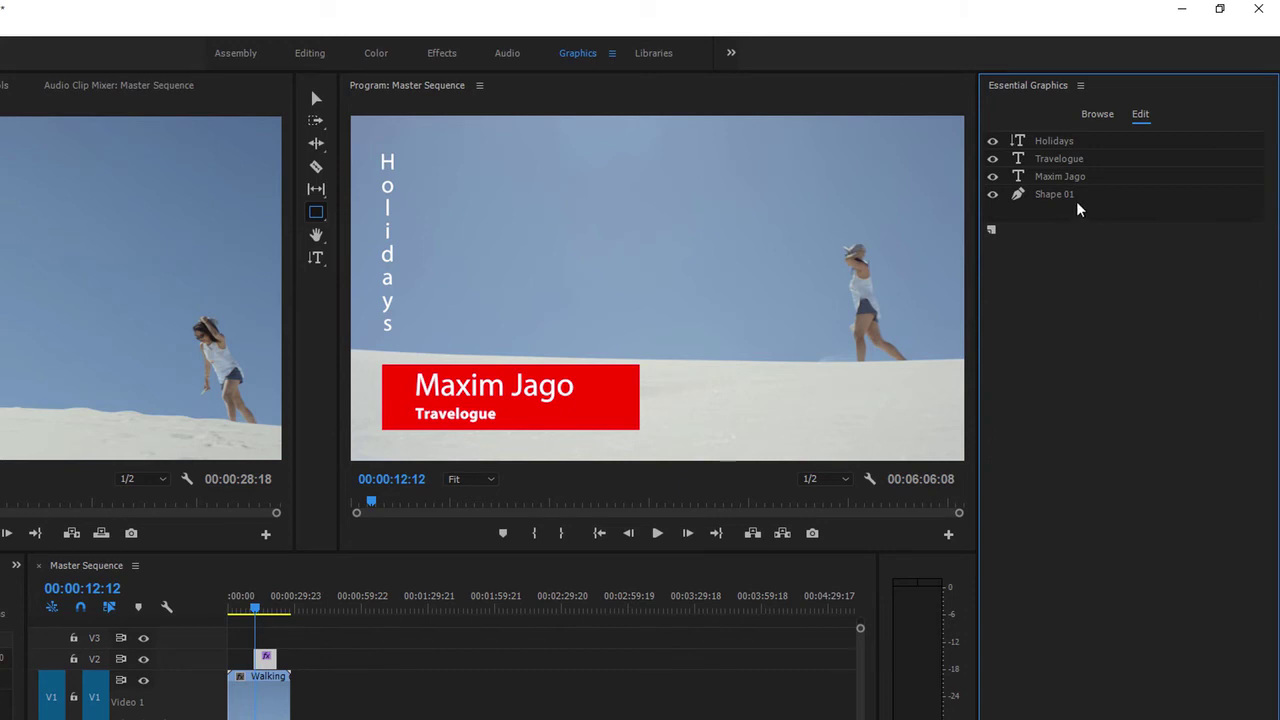
click(1075, 195)
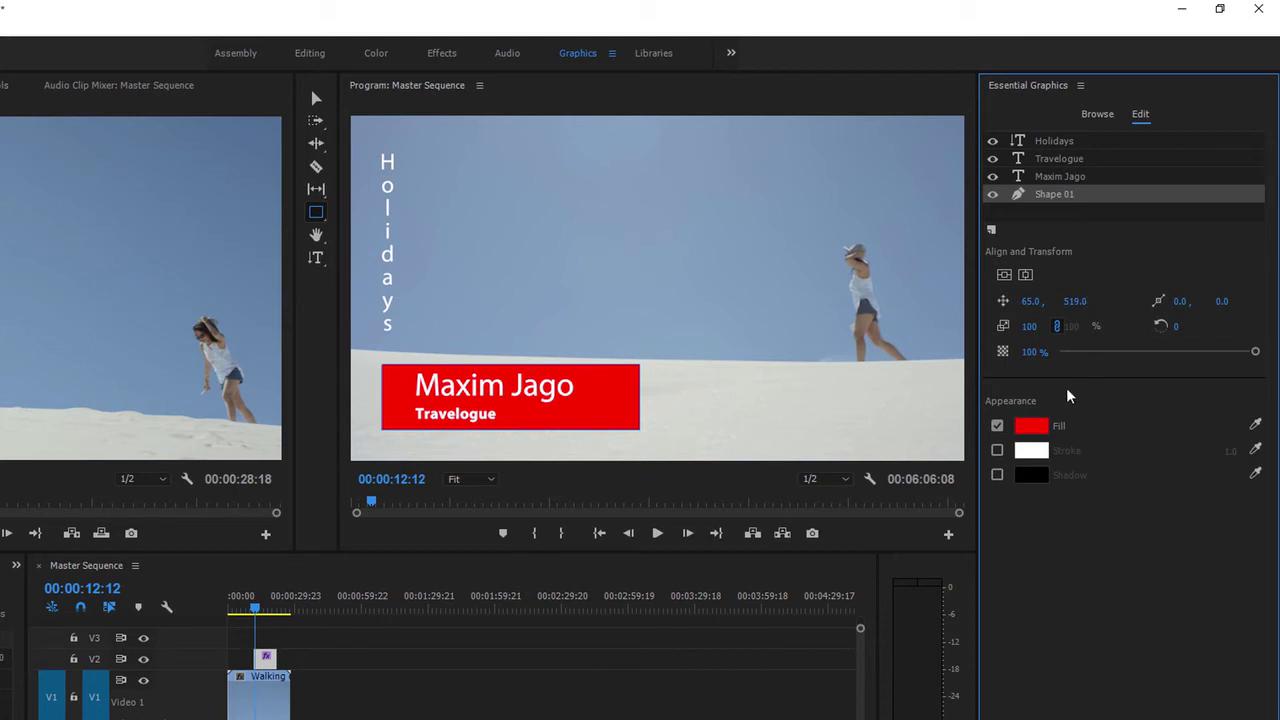
Change the rectangle's fill colour to a dark green
click(1032, 426)
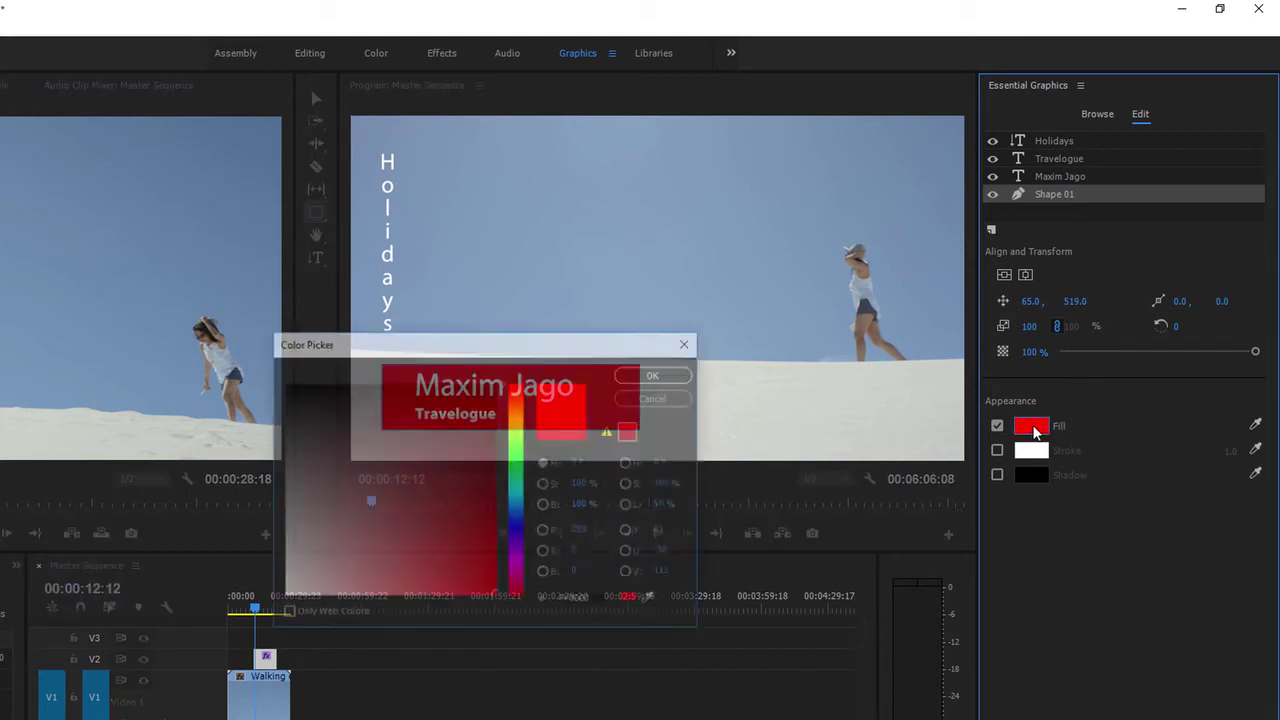
click(518, 455)
click(454, 466)
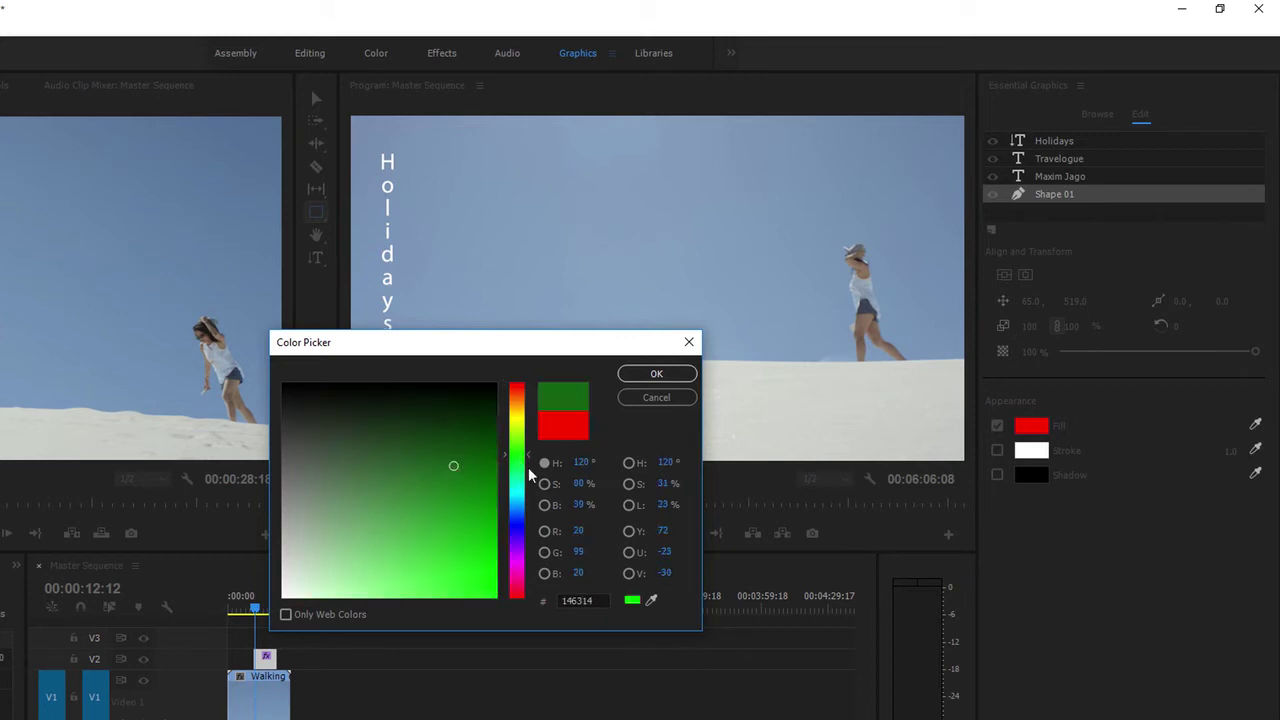
click(645, 378)
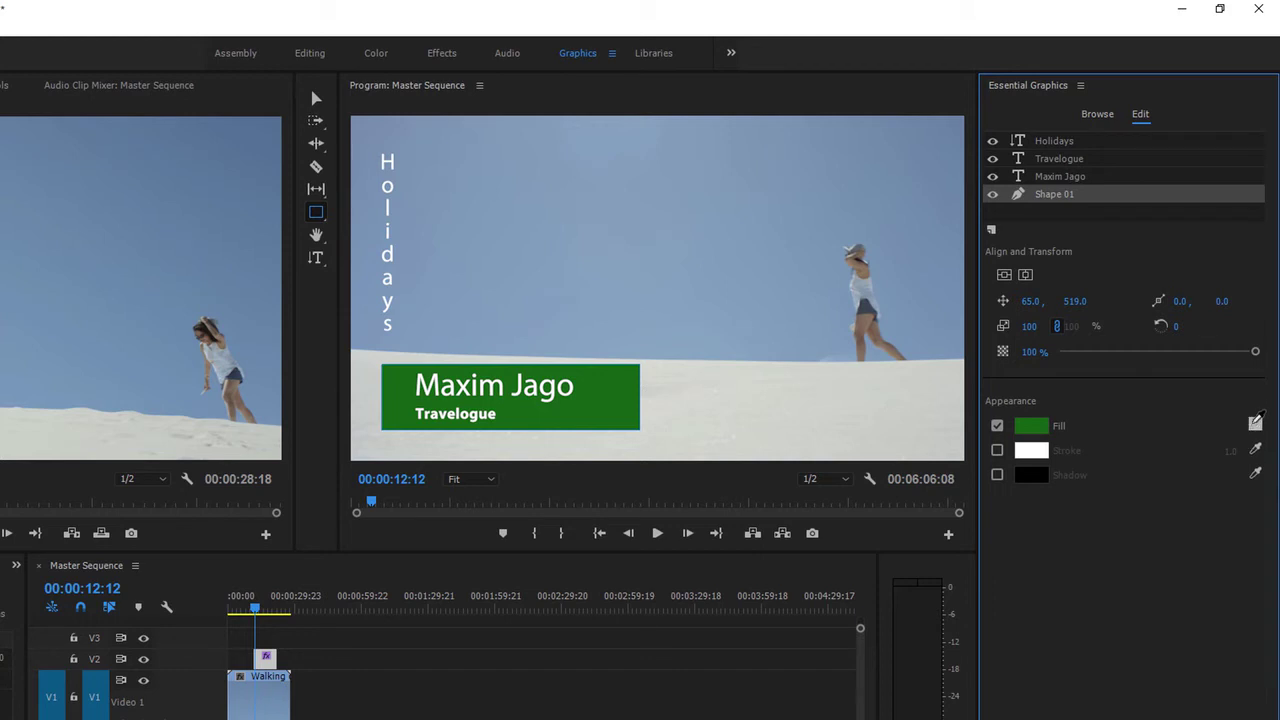
Sample the sky's blue for the rectangle's fill and add a white stroke with a width of 13
click(1256, 424)
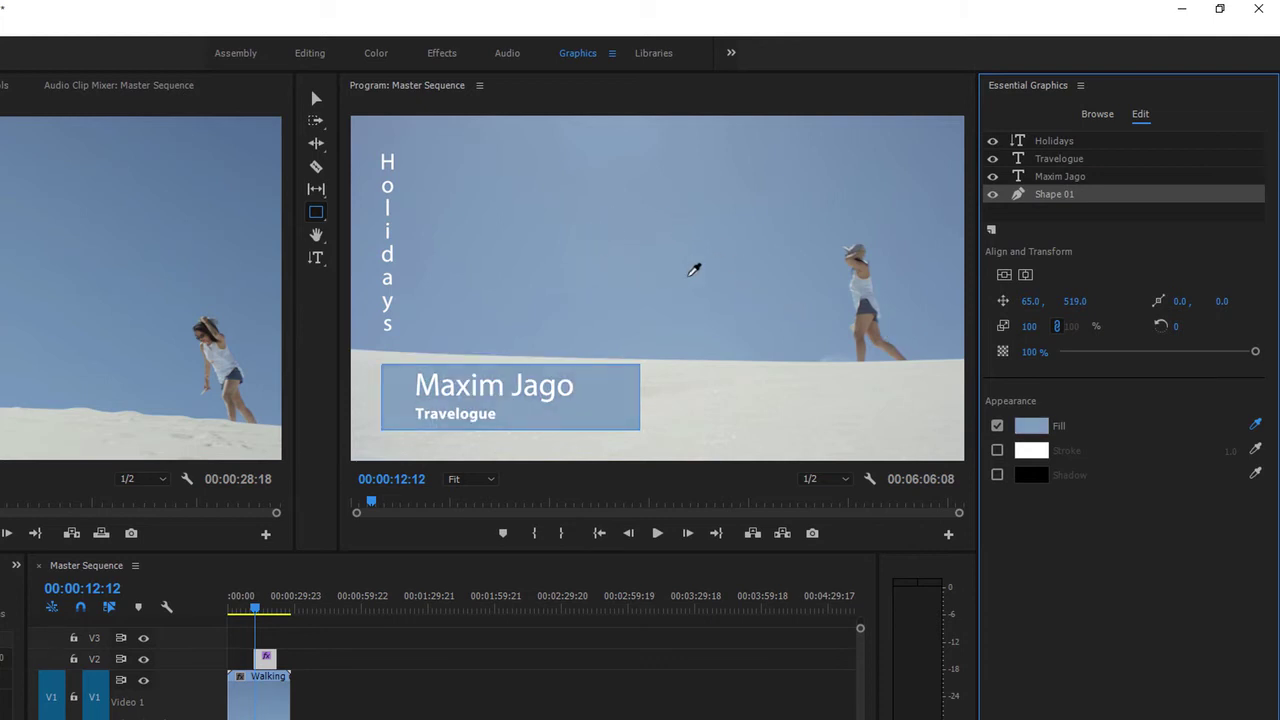
click(690, 275)
click(996, 452)
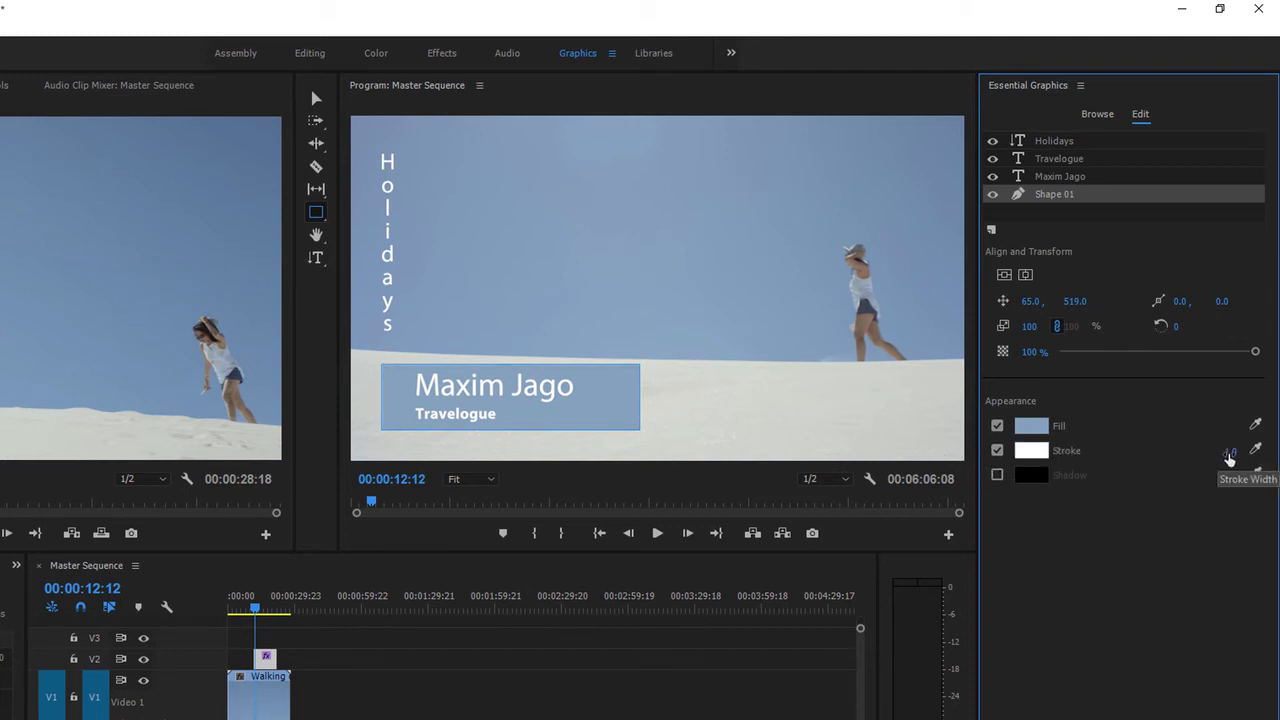
mouse_move(1224, 458)
mouse_down()
mouse_move(1276, 458)
mouse_move(1206, 479)
mouse_up()
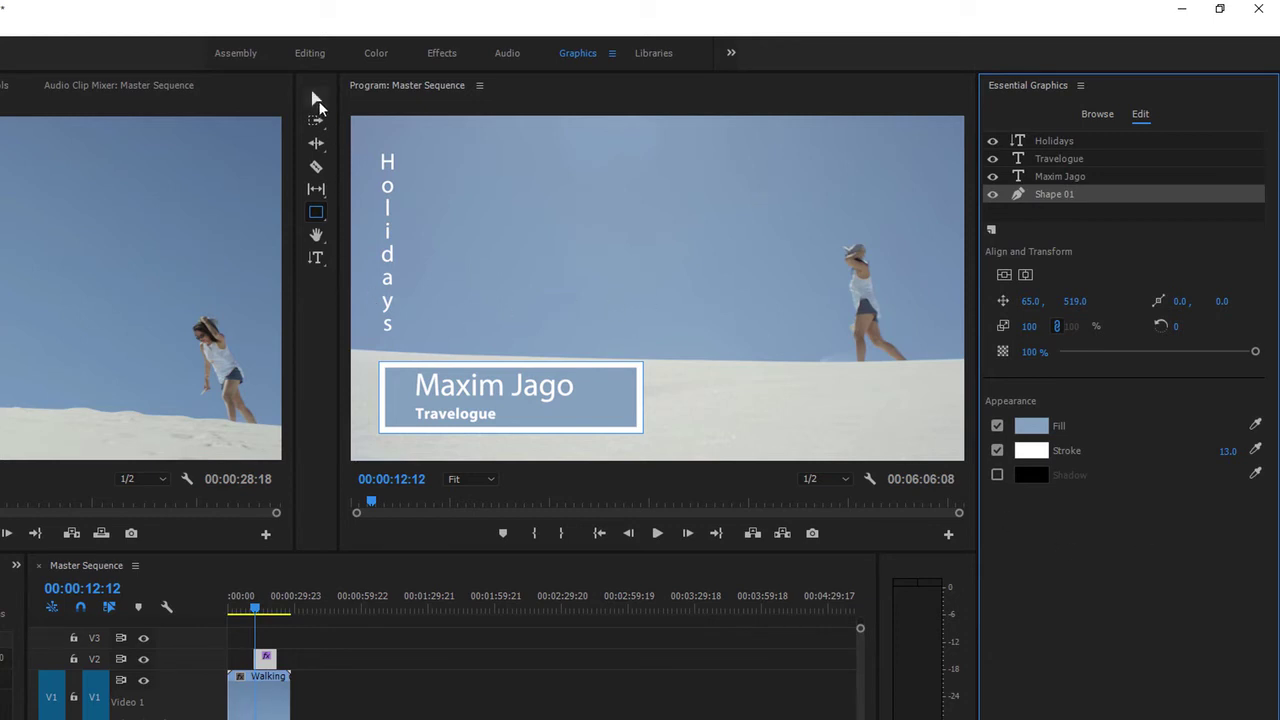
Select each text element in the frame in turn with the Selection Tool and return to the Editing workspace
click(316, 100)
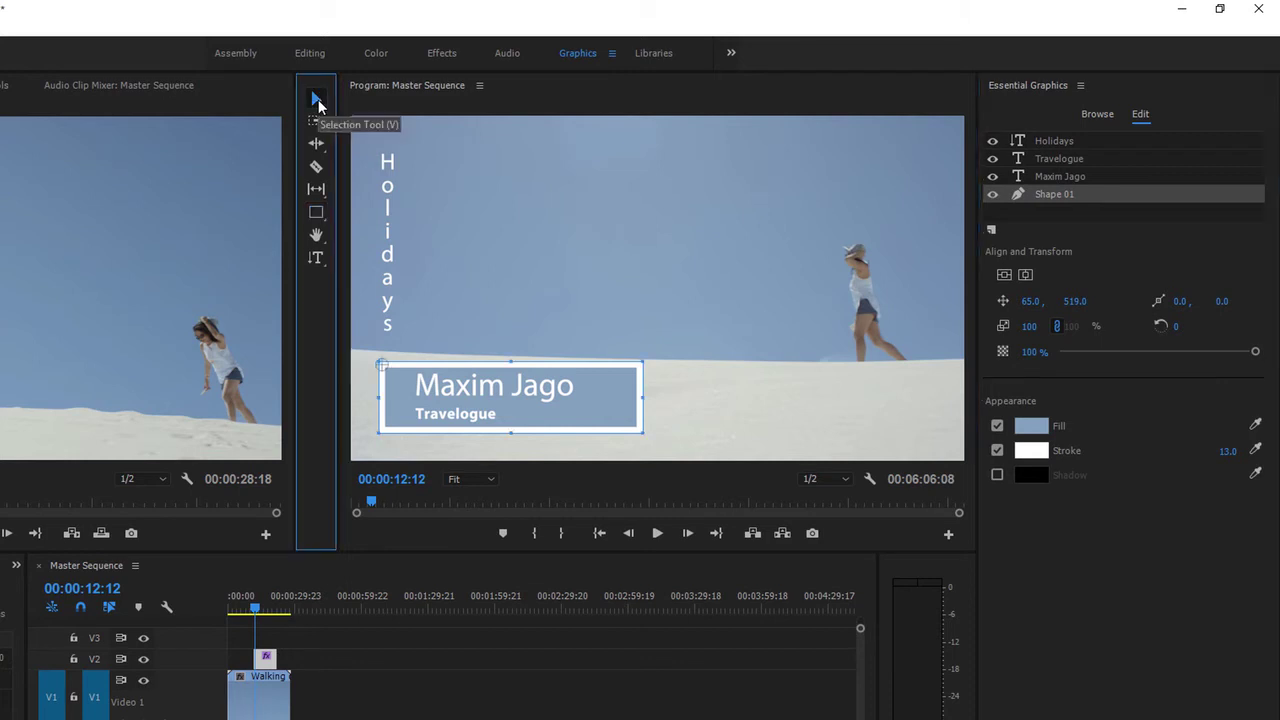
click(390, 295)
click(443, 390)
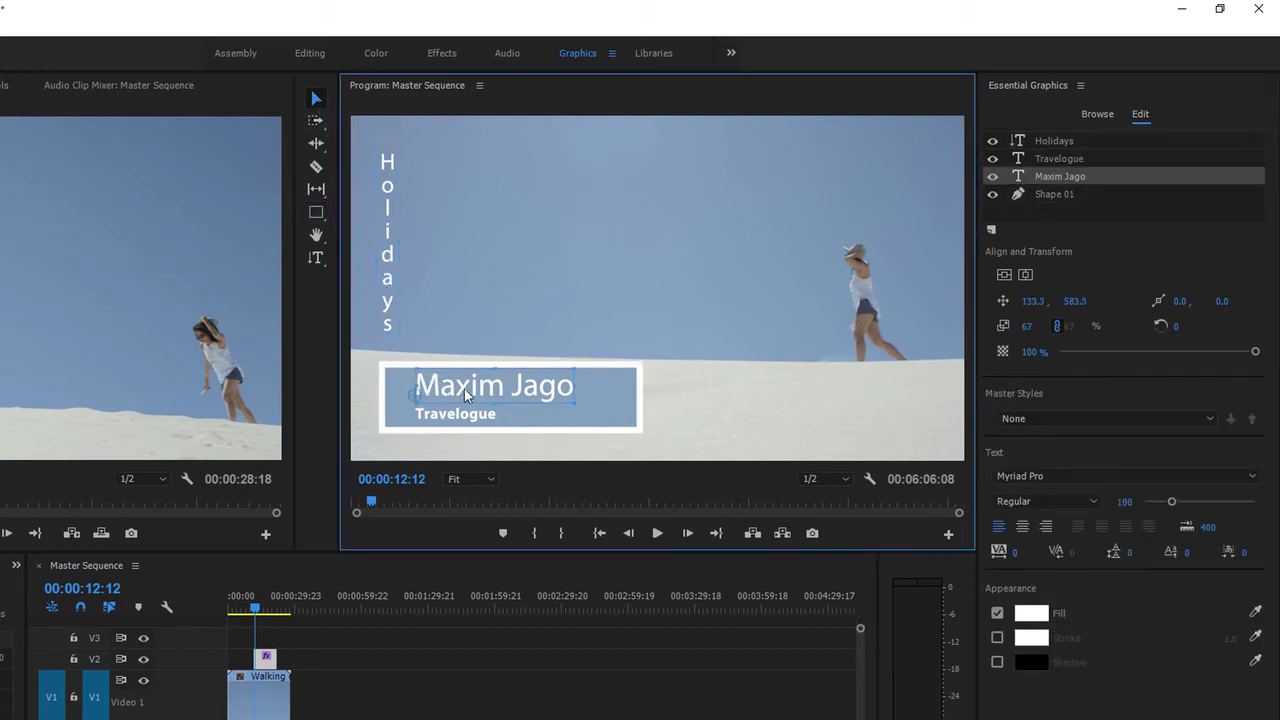
click(480, 418)
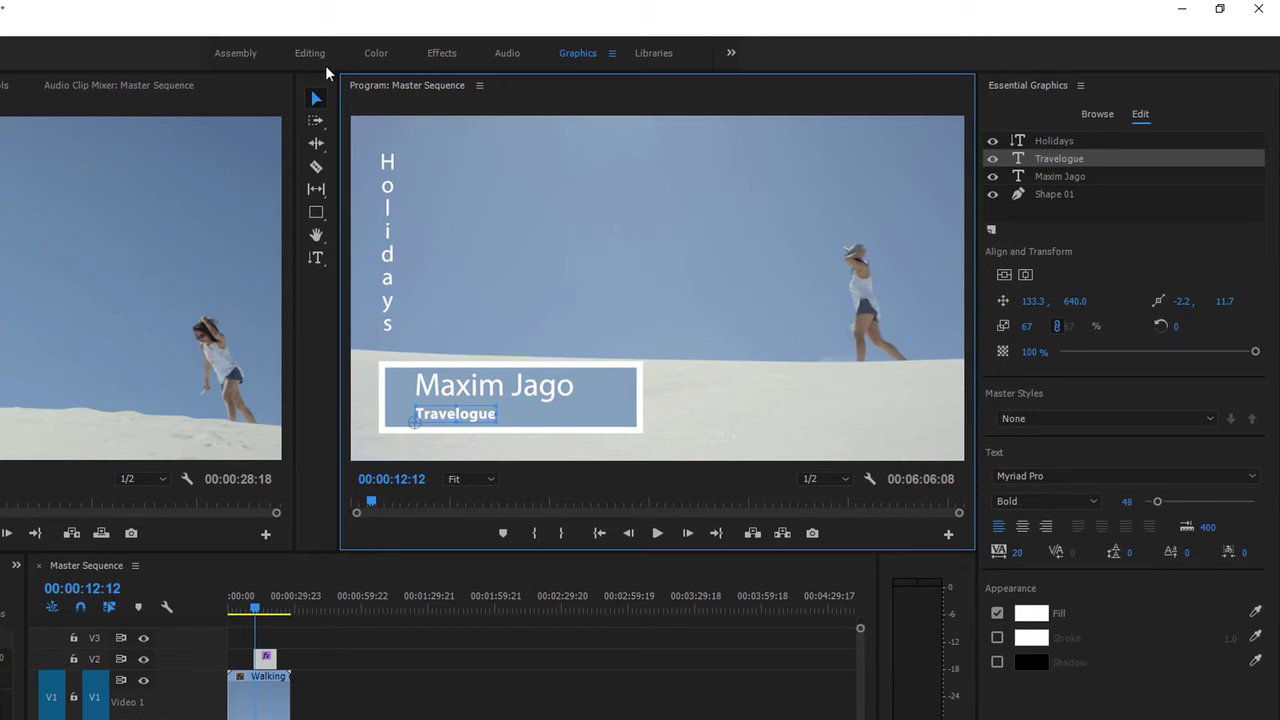
click(311, 55)
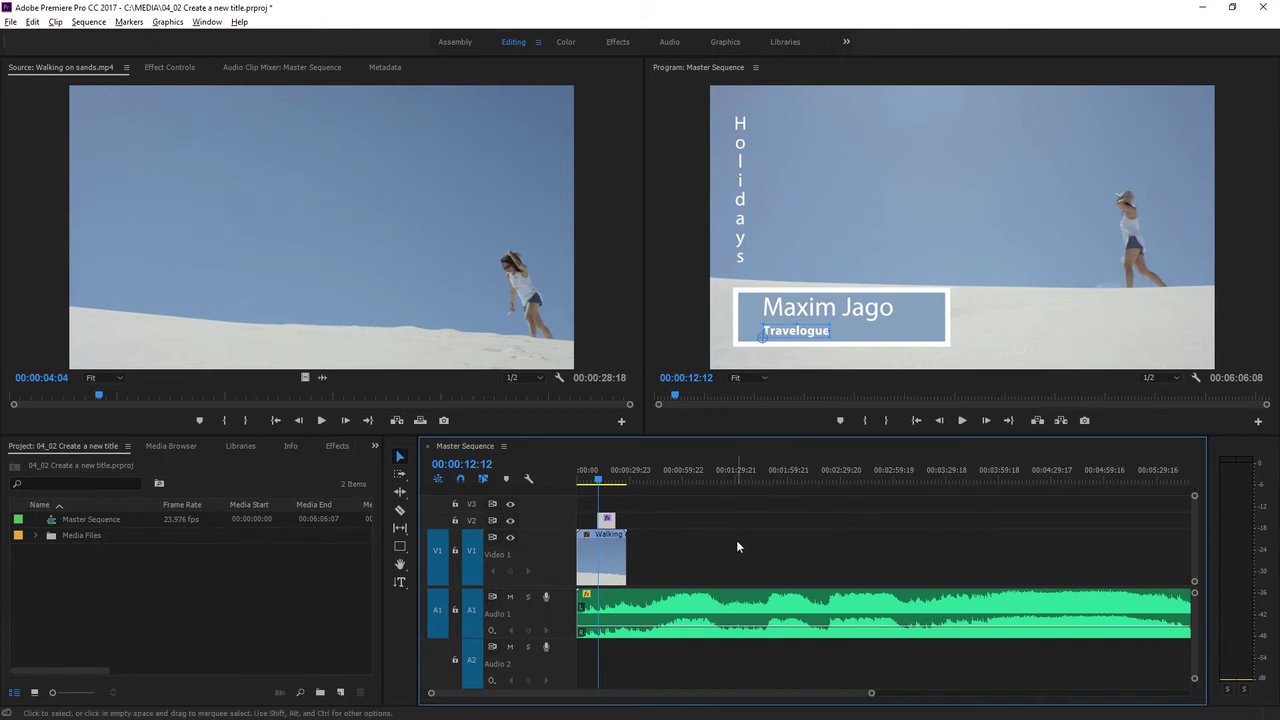
click(678, 543)
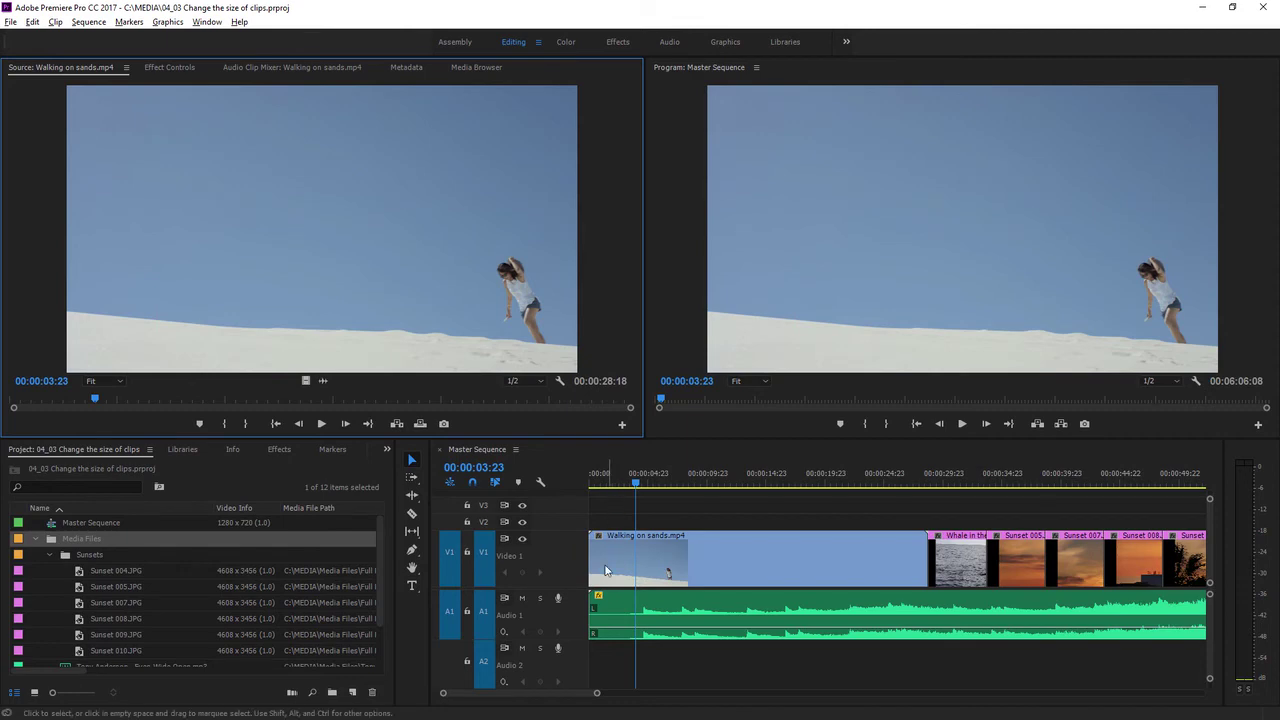
Move the playhead in the Master Sequence onto the whale clip at 00:00:30:16
click(599, 696)
drag(599, 696, 636, 695)
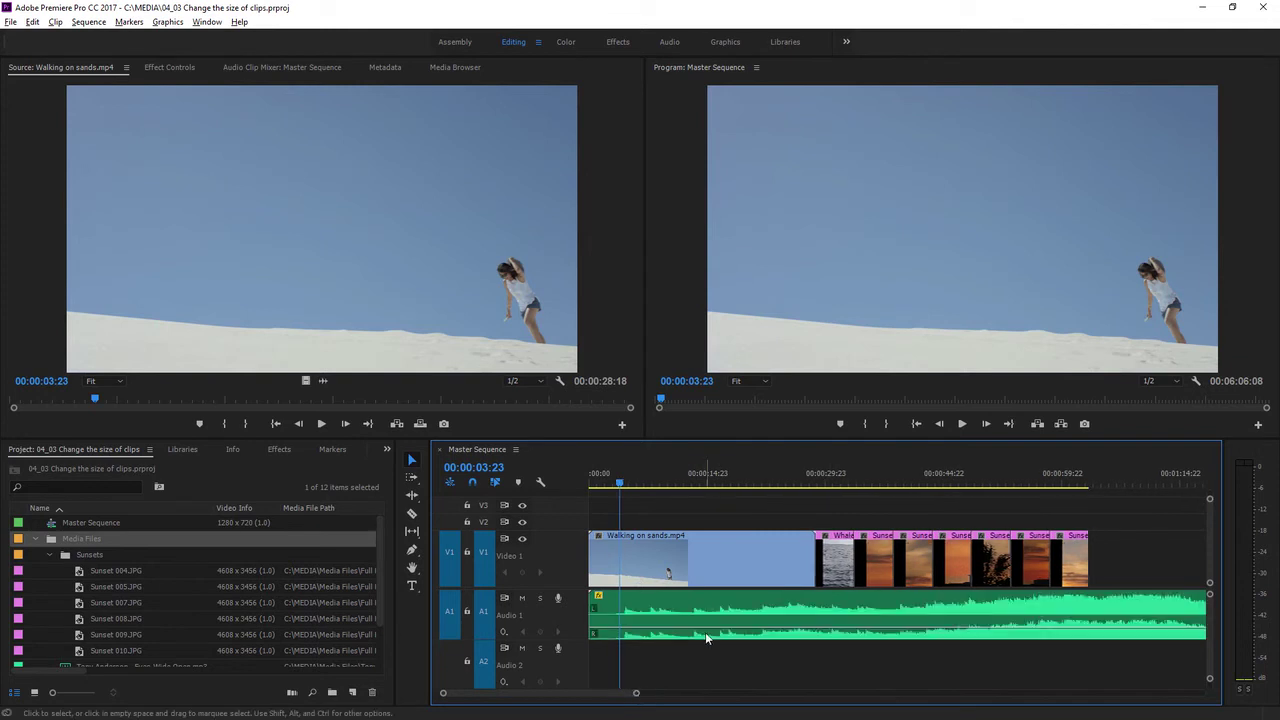
click(653, 557)
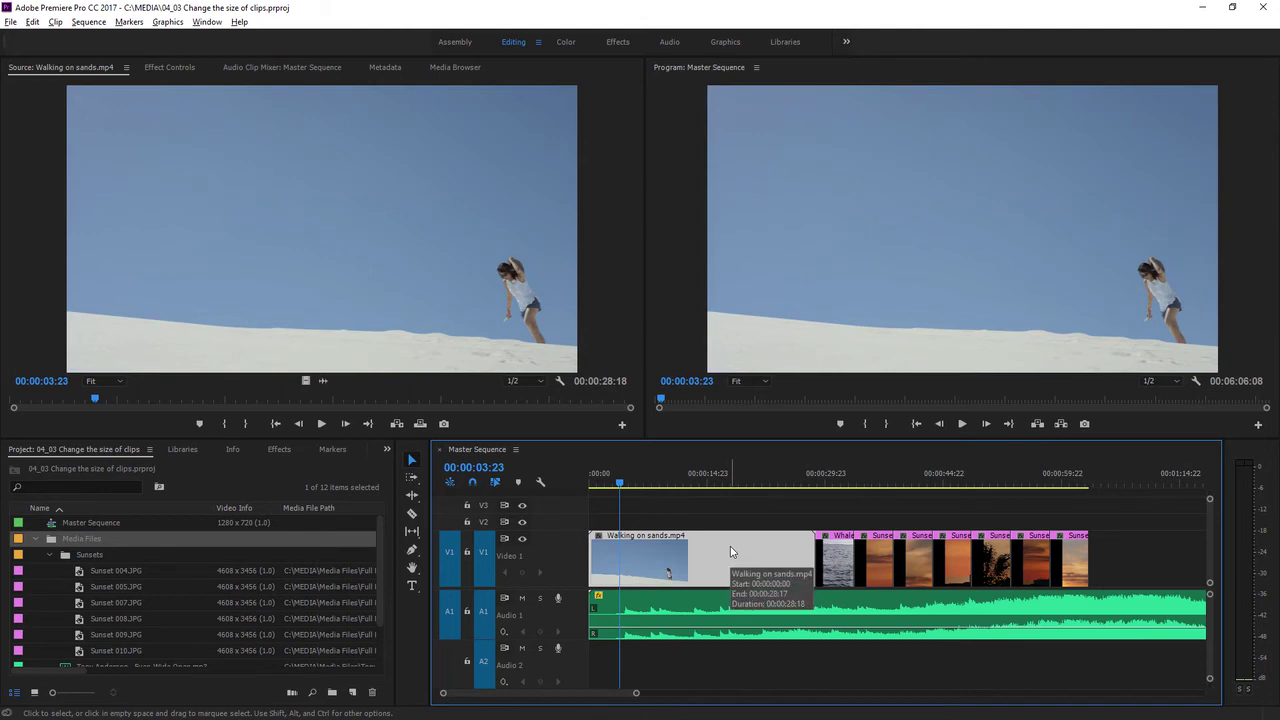
click(831, 479)
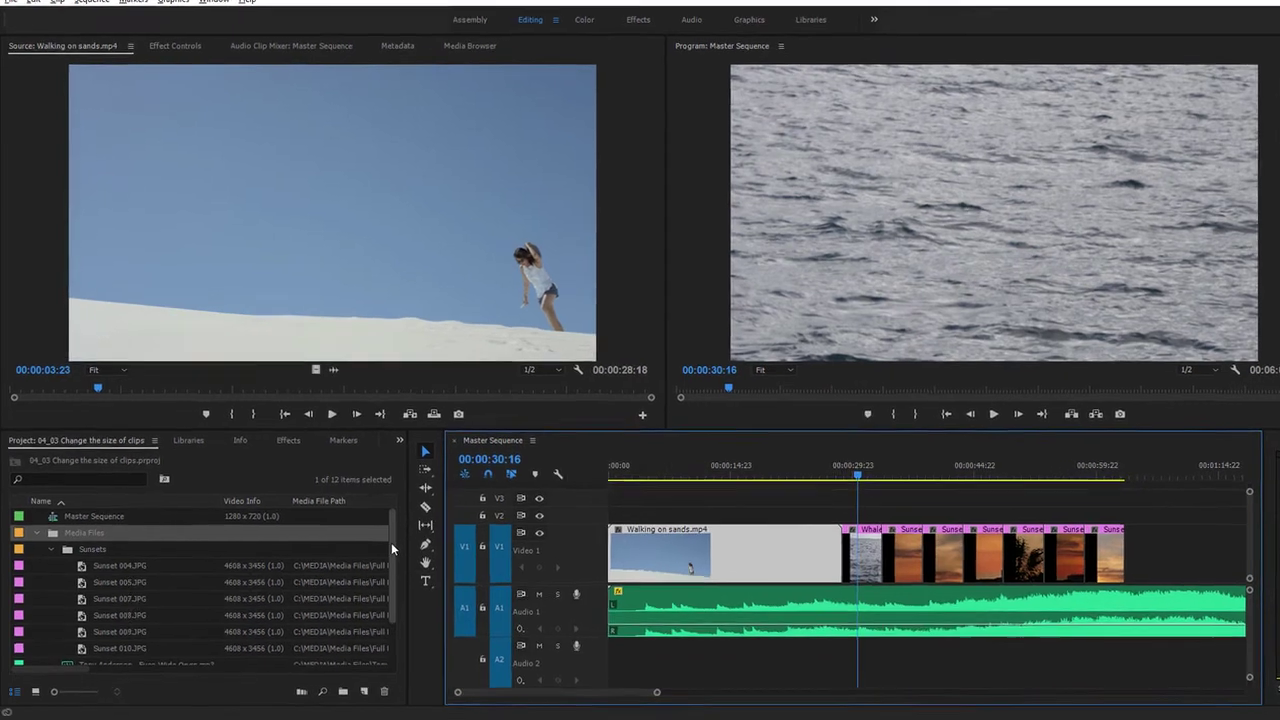
Open the project item Whale in the foreground.JPG in the Source Monitor to see the full image
drag(391, 545, 394, 598)
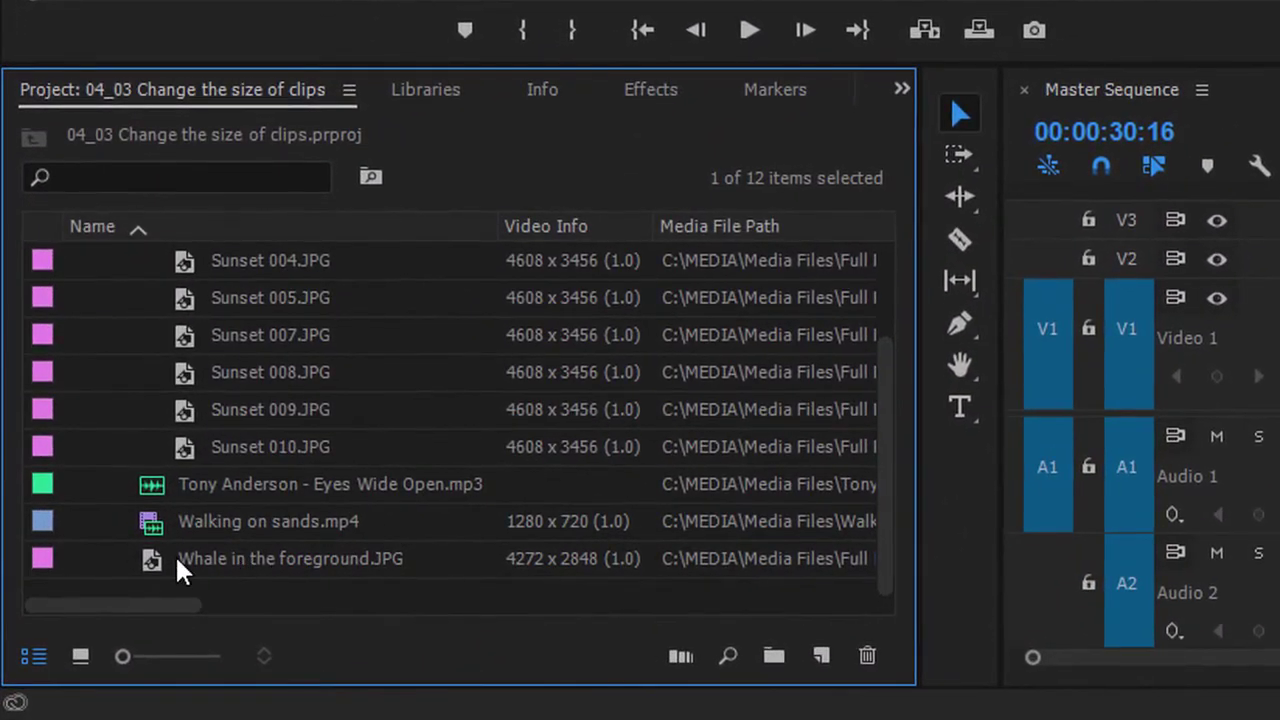
click(157, 557)
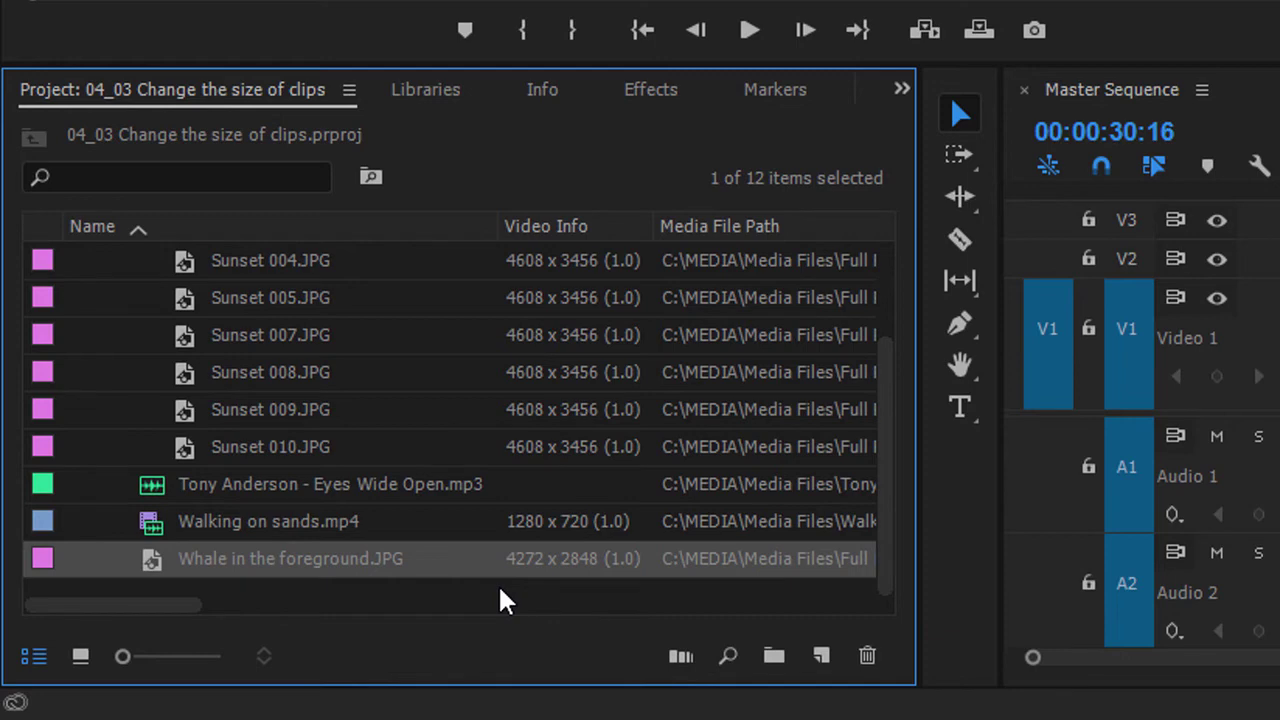
double_click(153, 560)
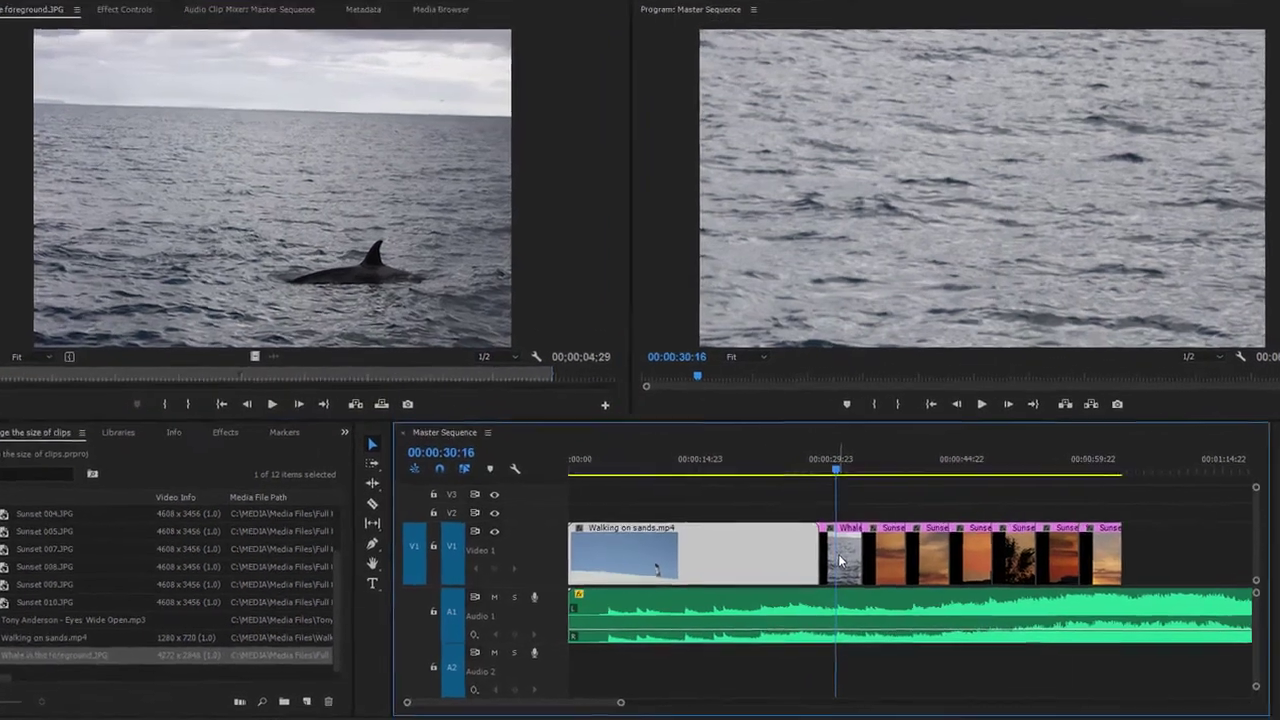
Apply Set to Frame Size to the whale clip in the sequence and show its Effect Controls
right_click(833, 565)
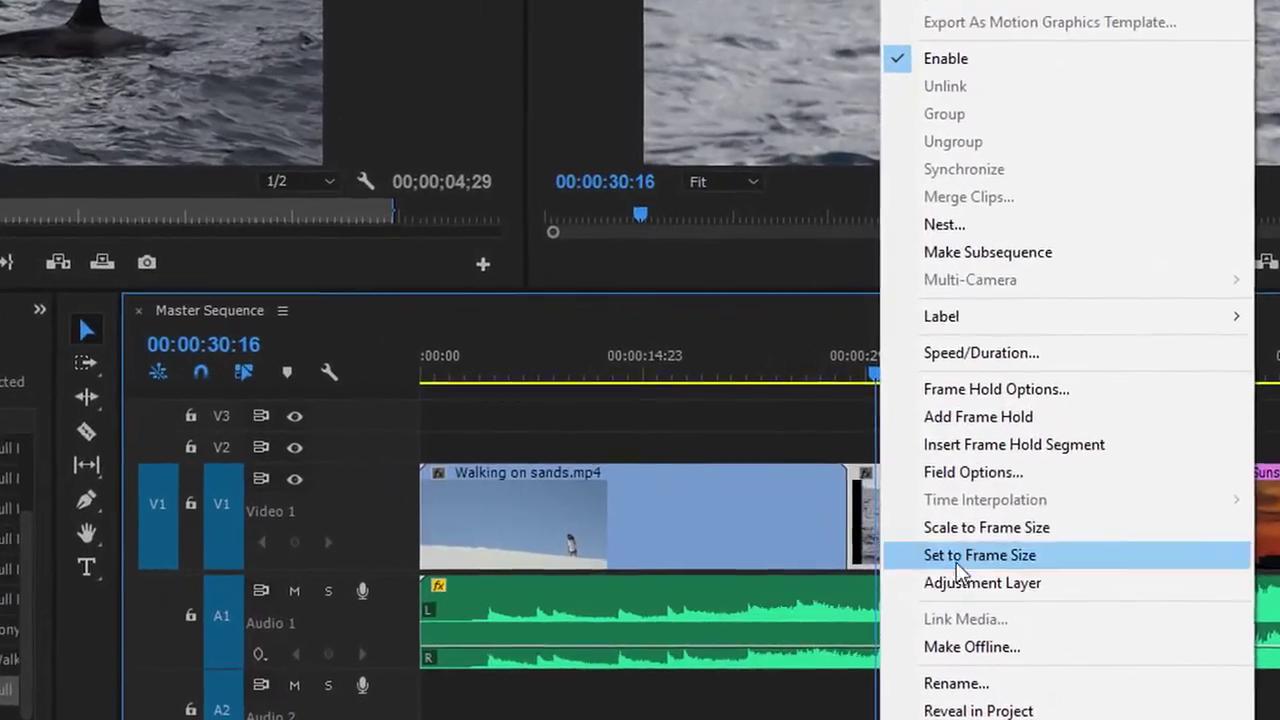
click(1082, 556)
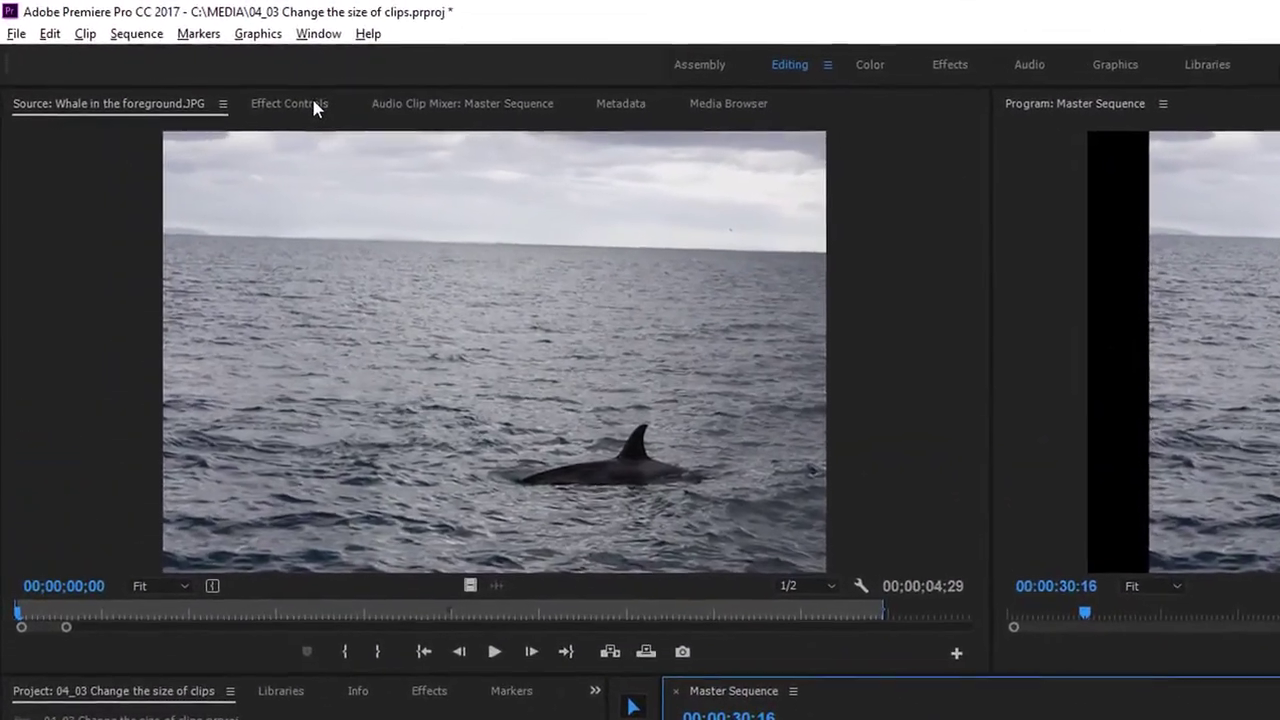
click(265, 89)
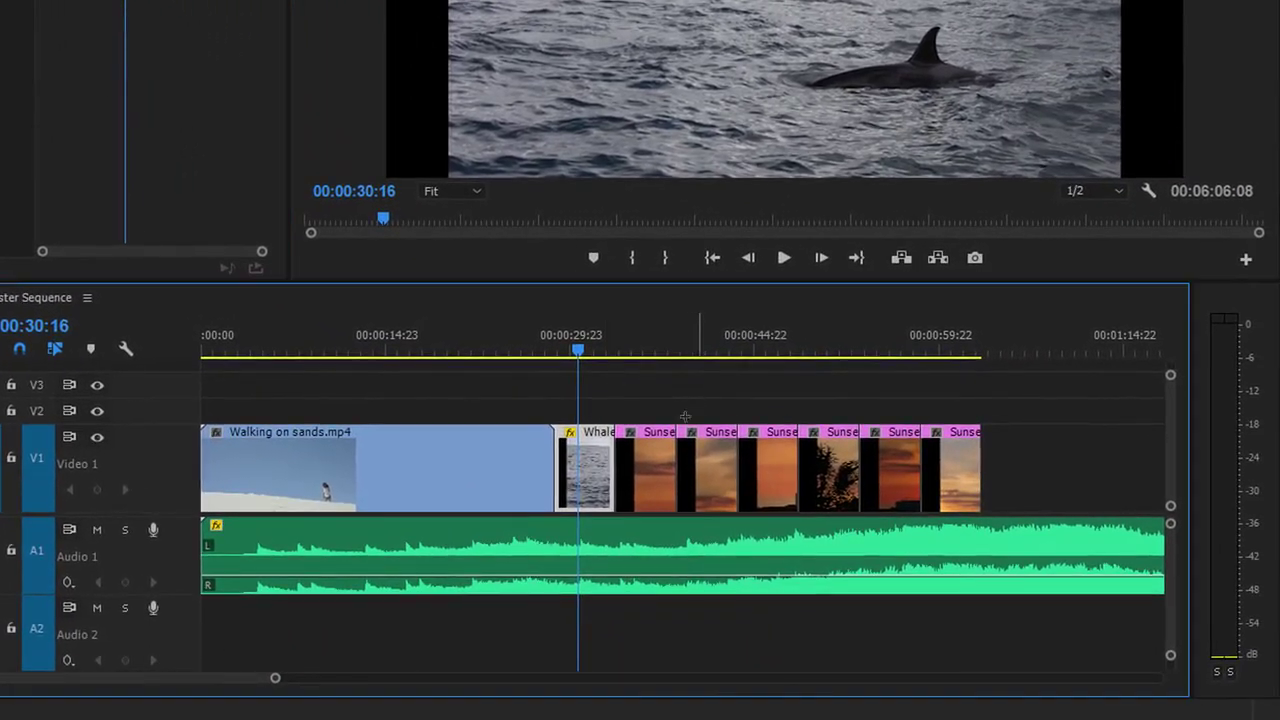
Select the whale clip together with neighbouring sunset clips, and reselect only the clip under the playhead
mouse_move(700, 394)
mouse_down()
mouse_move(620, 457)
mouse_move(598, 455)
mouse_up()
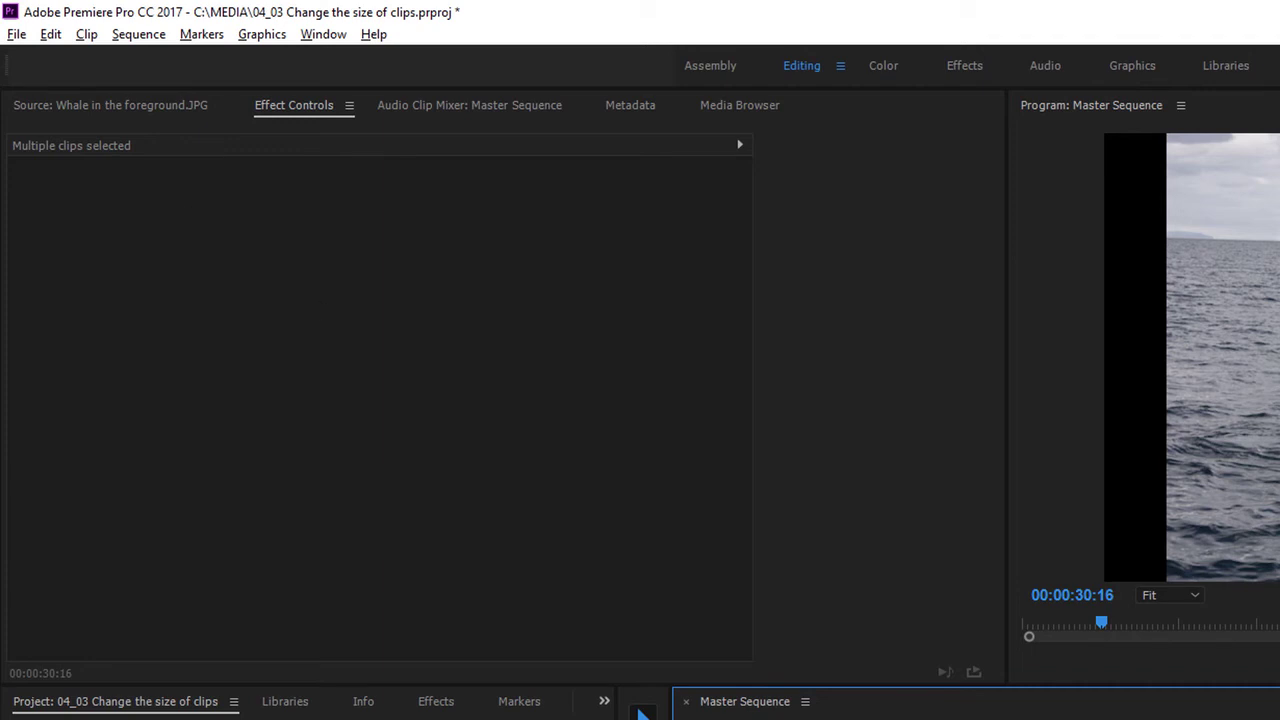
key(ctrl+shift+a)
key(d)
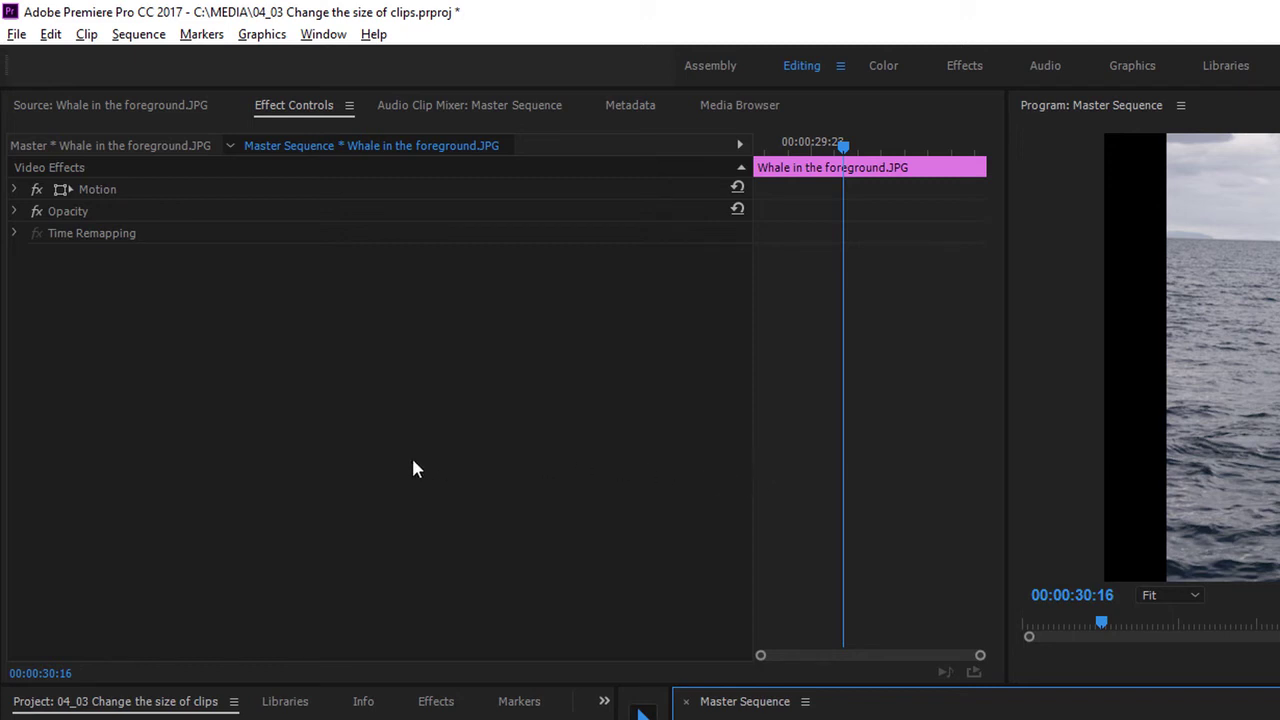
Set the whale clip's Motion rotation to -1.4° to level the horizon
click(14, 189)
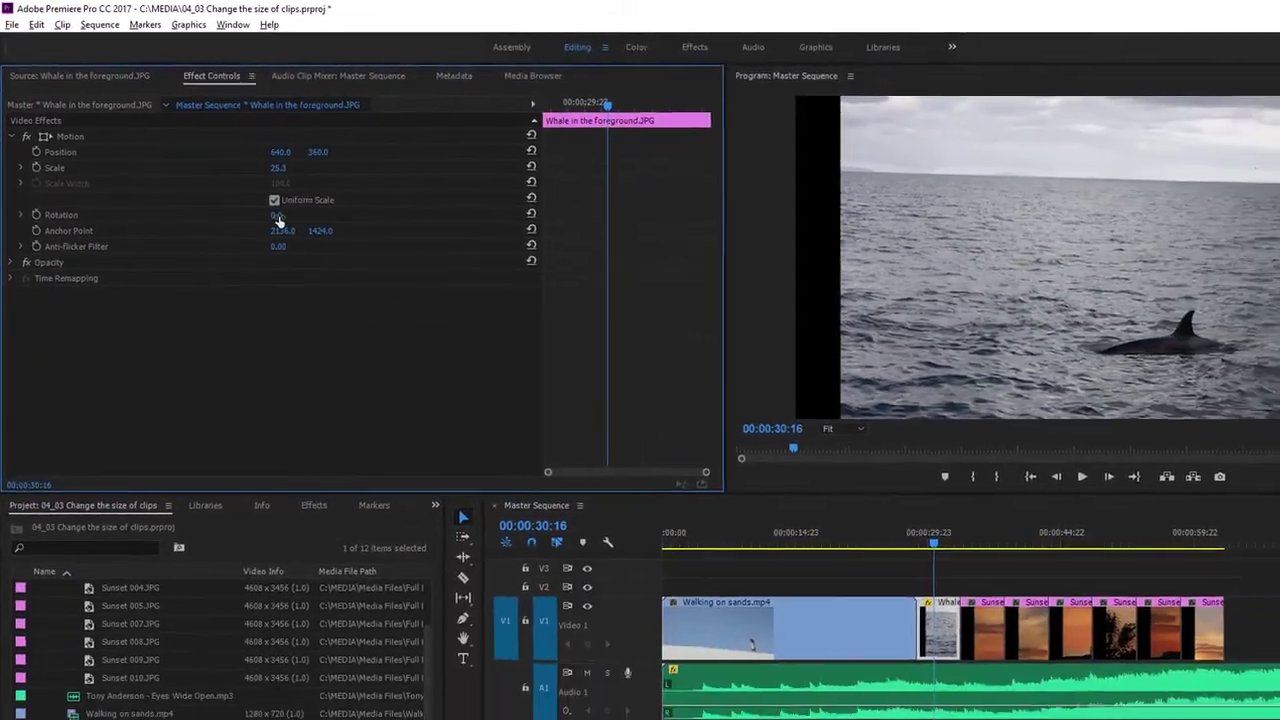
drag(315, 246, 291, 246)
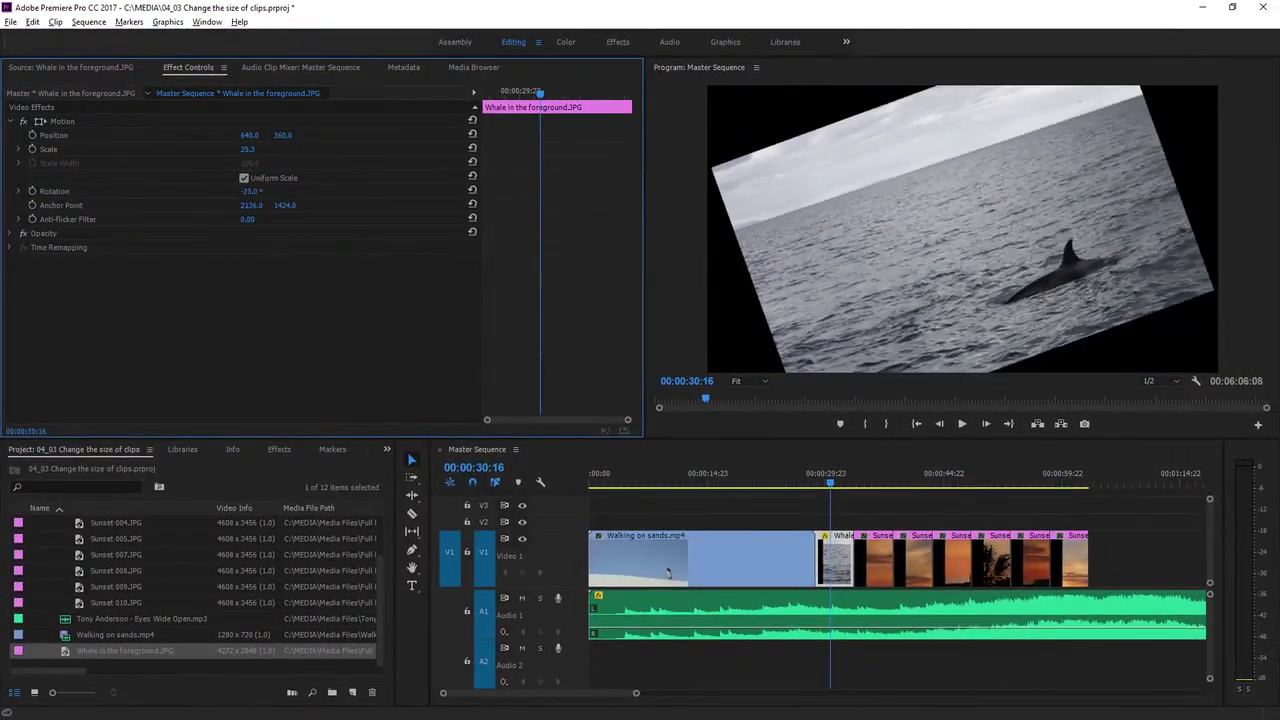
mouse_move(250, 191)
mouse_down()
mouse_move(276, 191)
mouse_move(255, 191)
mouse_up()
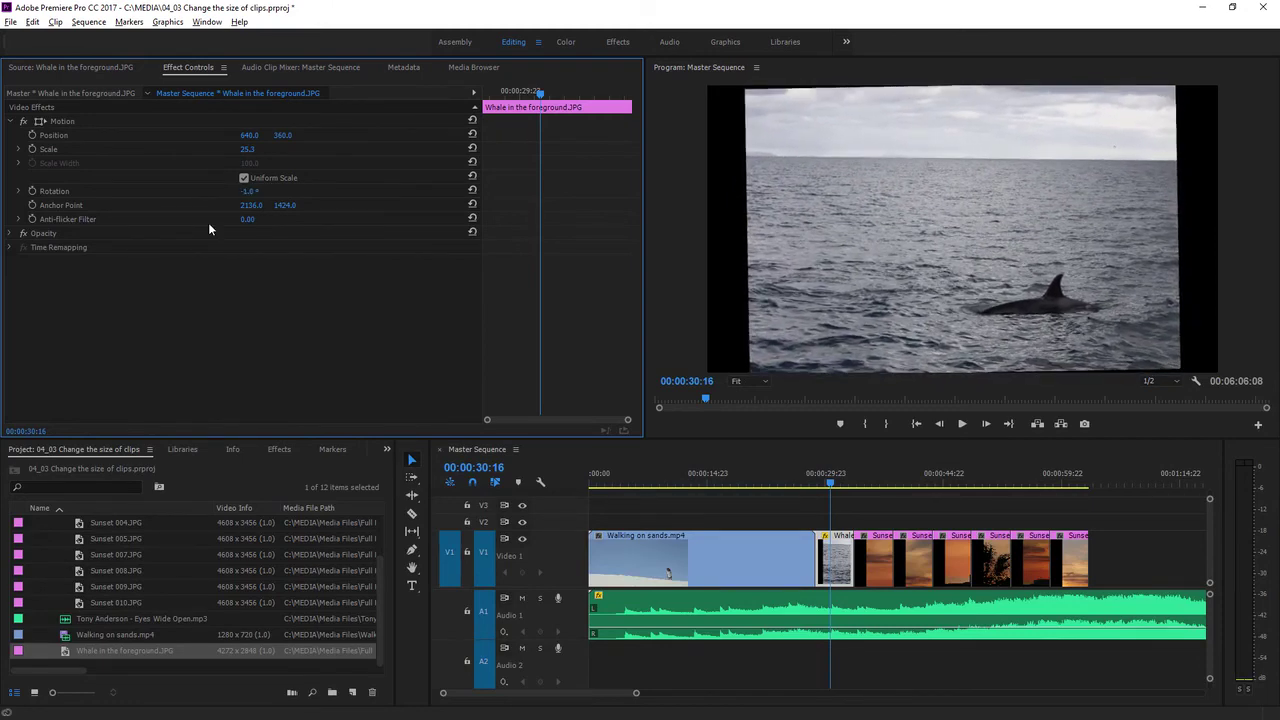
click(17, 191)
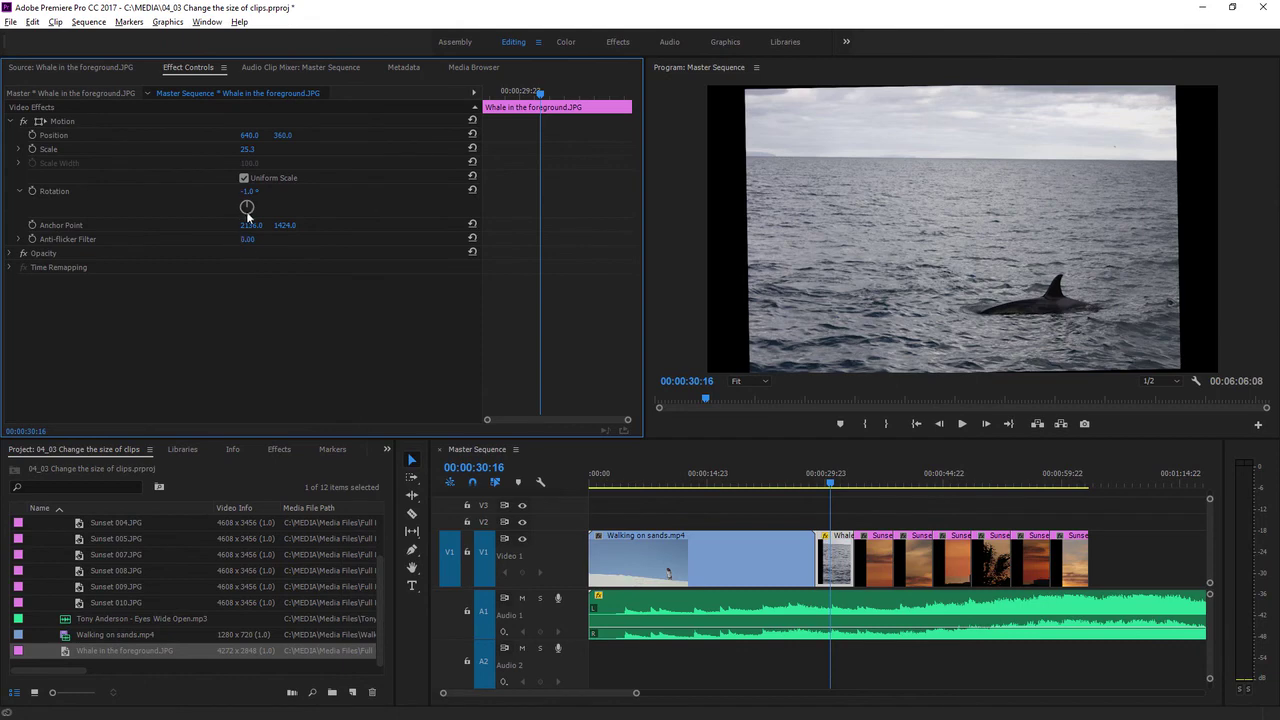
drag(247, 207, 250, 206)
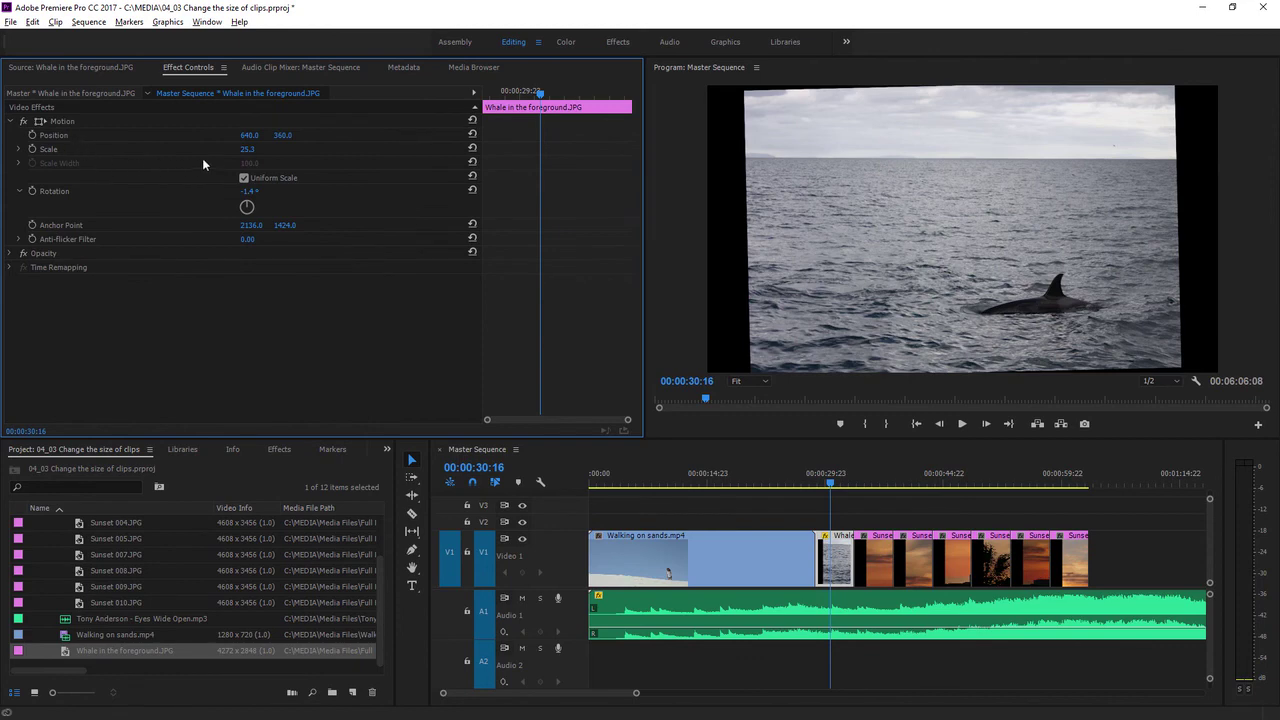
Set the whale clip's scale to 32.3 and its position to 593, 359 so the image fills the frame
mouse_move(245, 152)
mouse_down()
mouse_move(266, 152)
mouse_move(254, 149)
mouse_up()
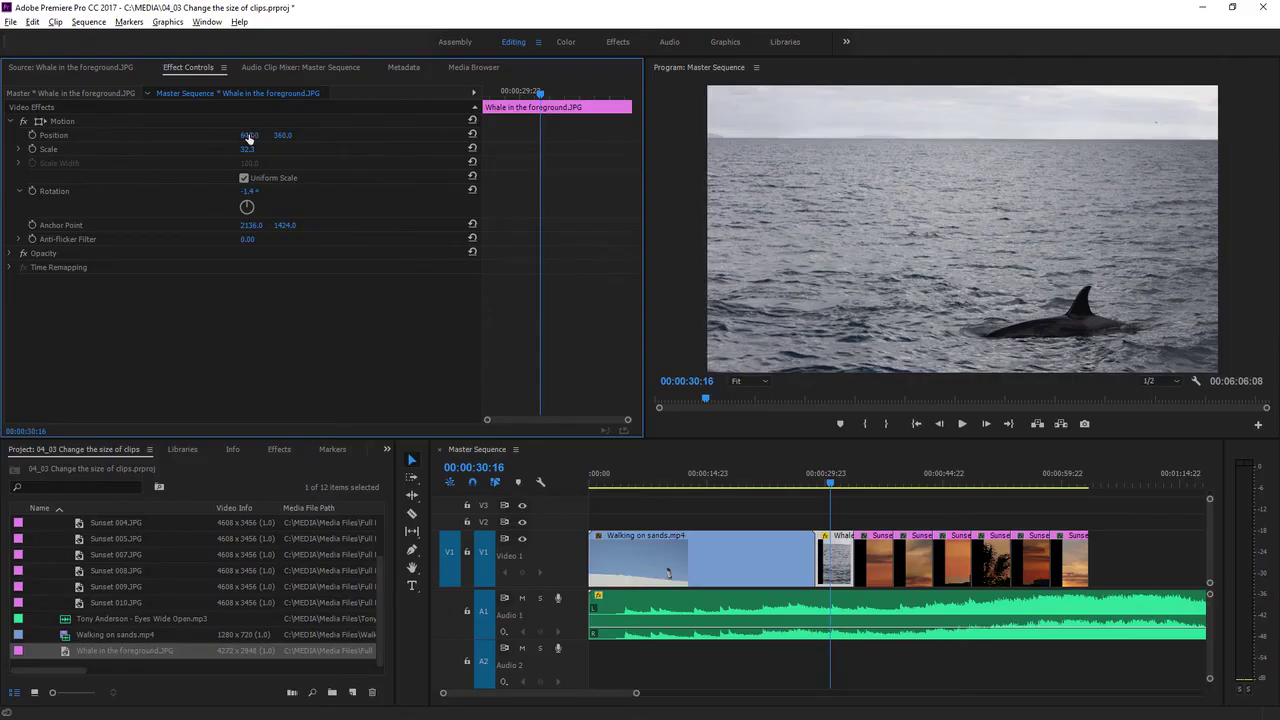
drag(249, 137, 283, 135)
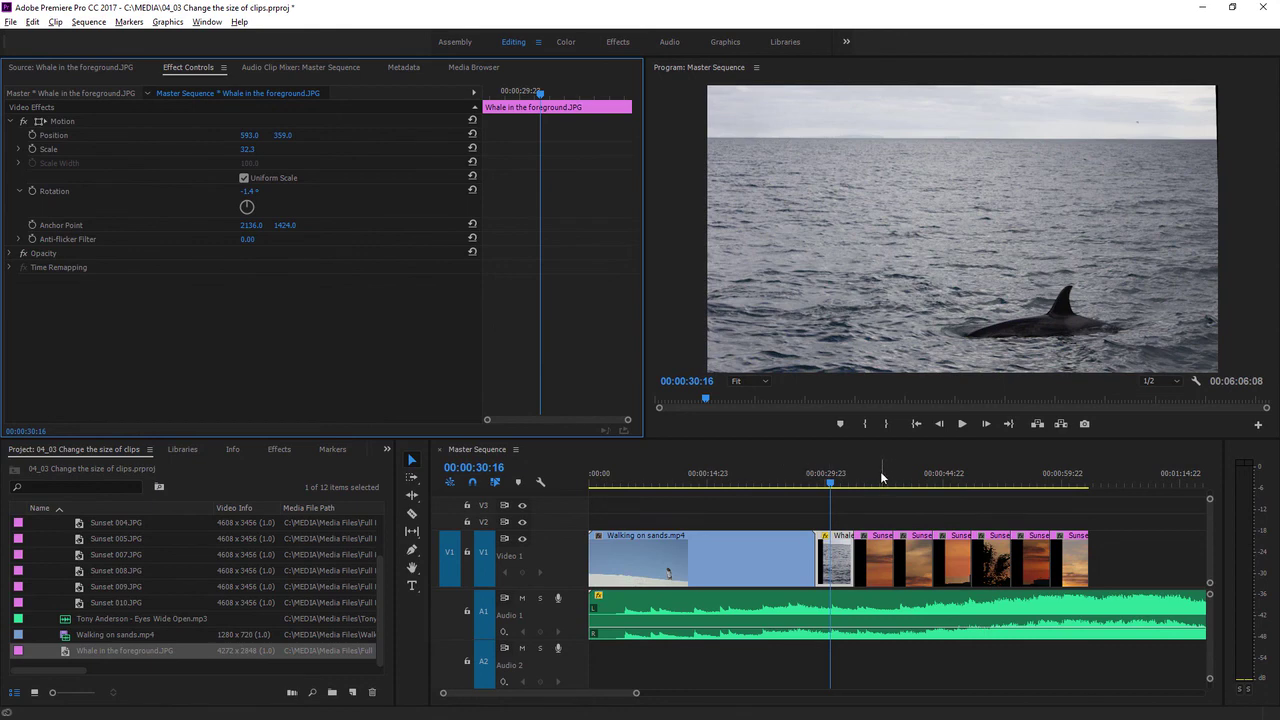
Apply Set to Frame Size to all six sunset clips in the Master Sequence at once
drag(882, 478, 916, 479)
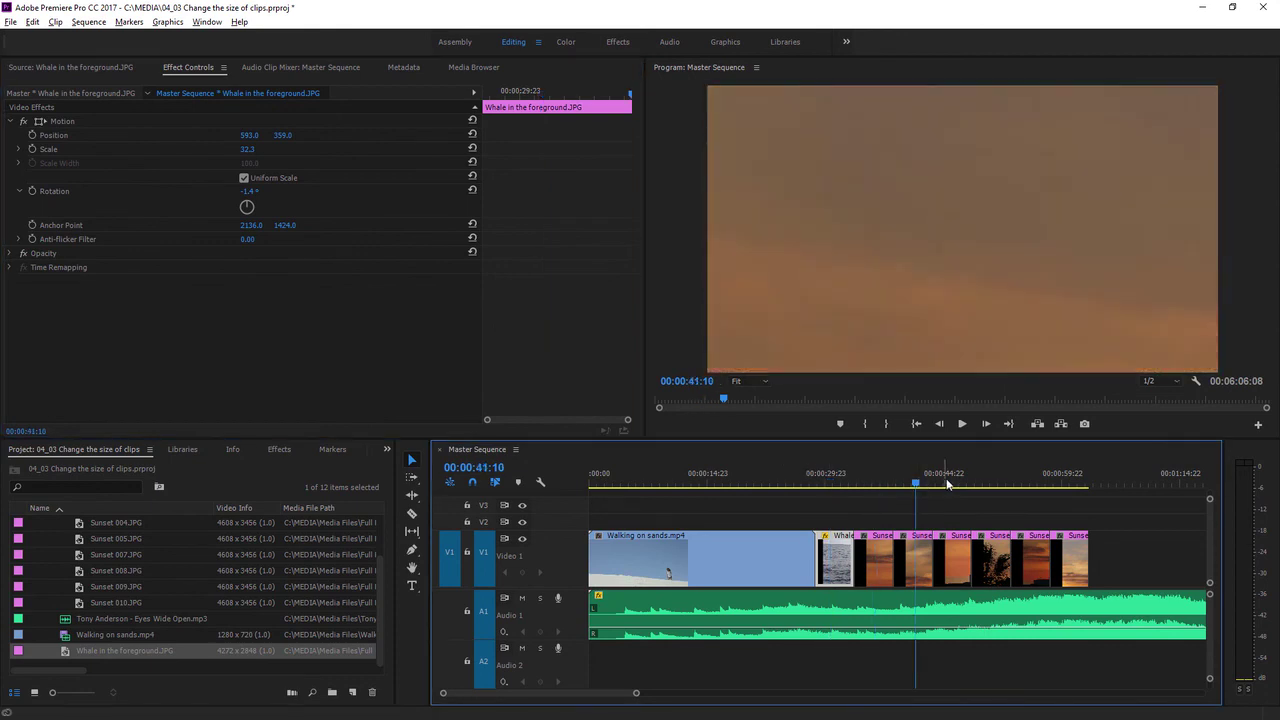
click(948, 483)
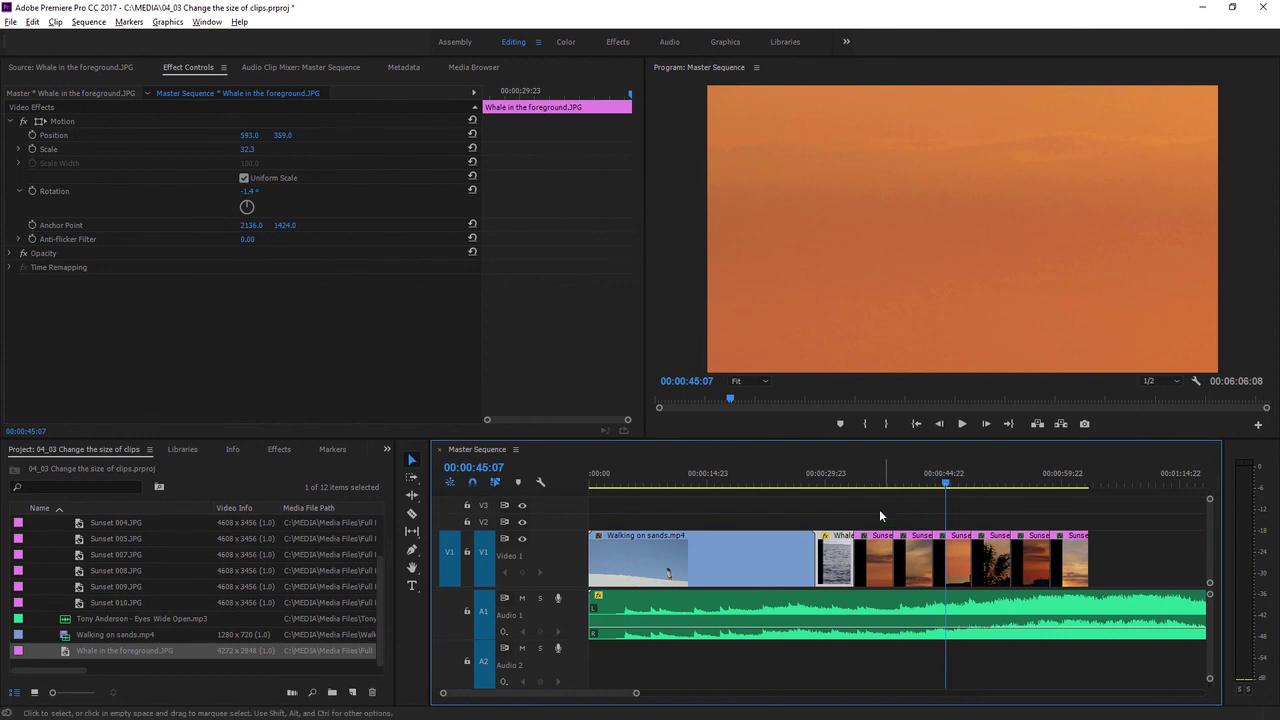
drag(878, 507, 1088, 562)
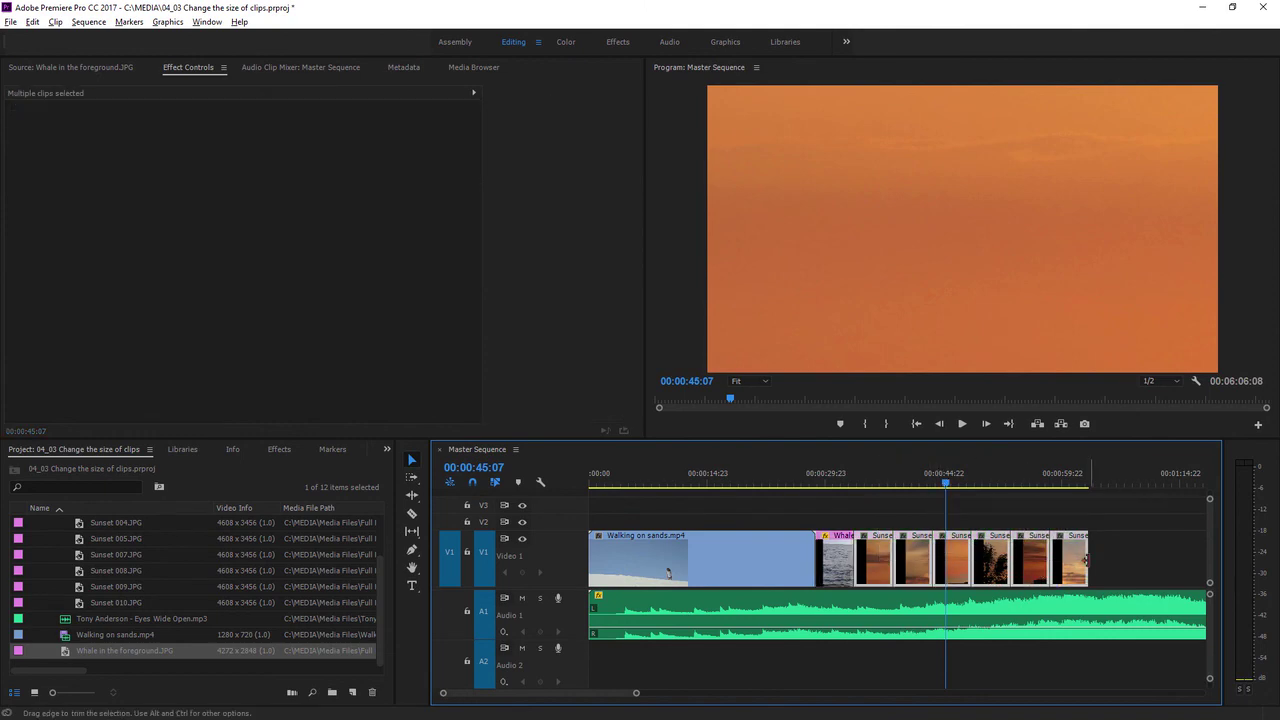
right_click(1035, 557)
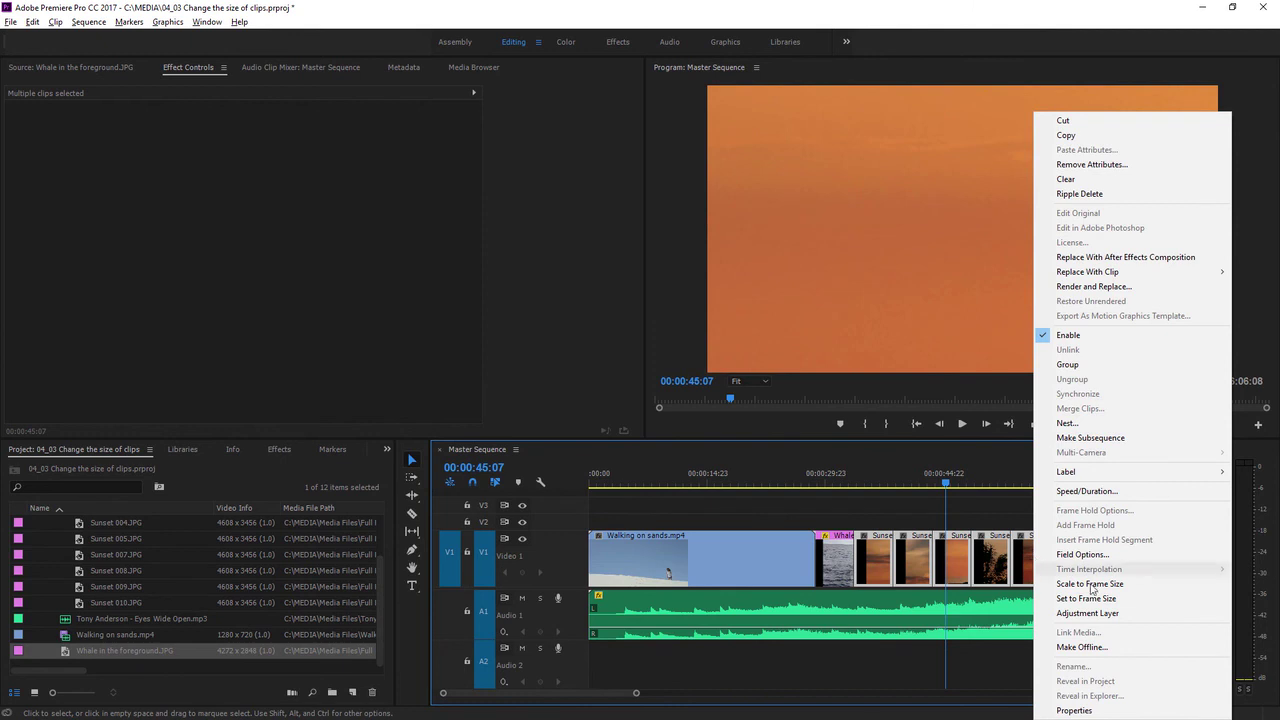
click(1140, 600)
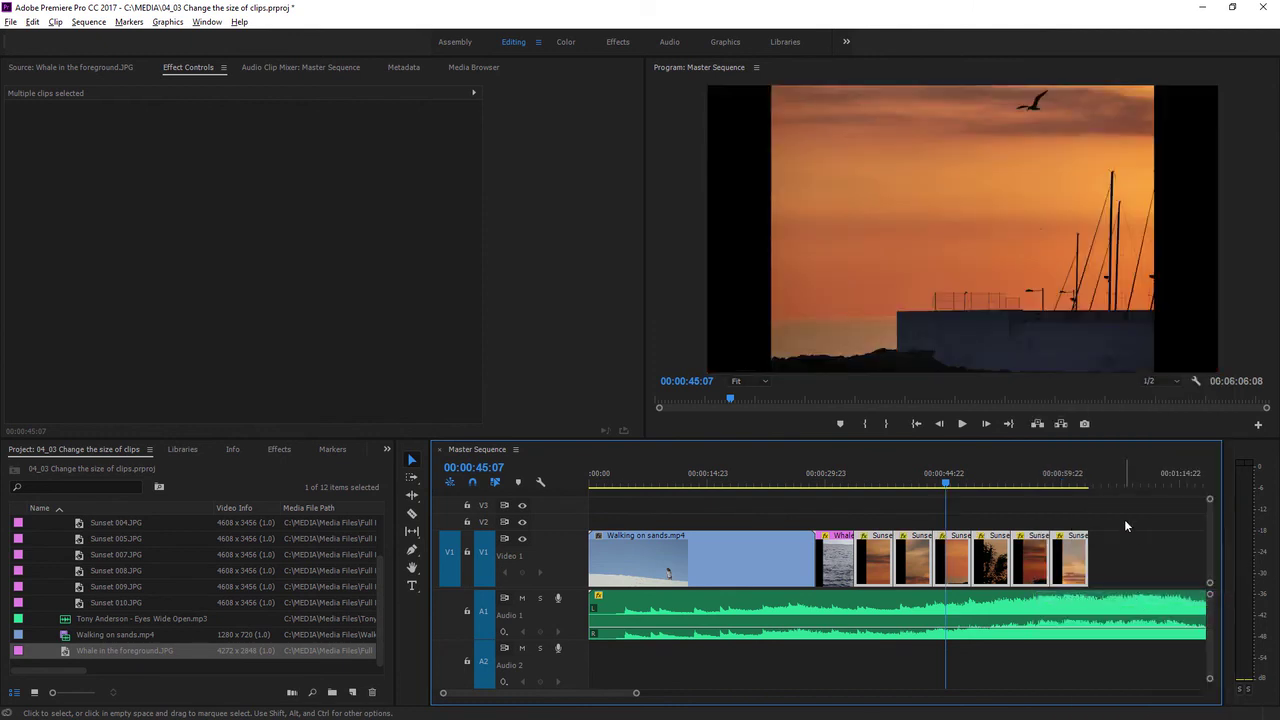